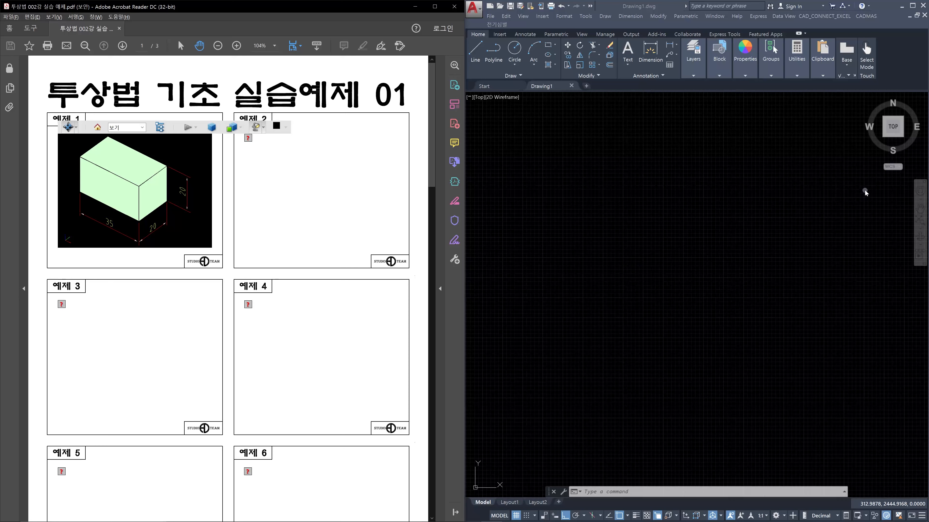
- Switch the empty drawing to the SE Isometric view
mouse_move(895, 134)
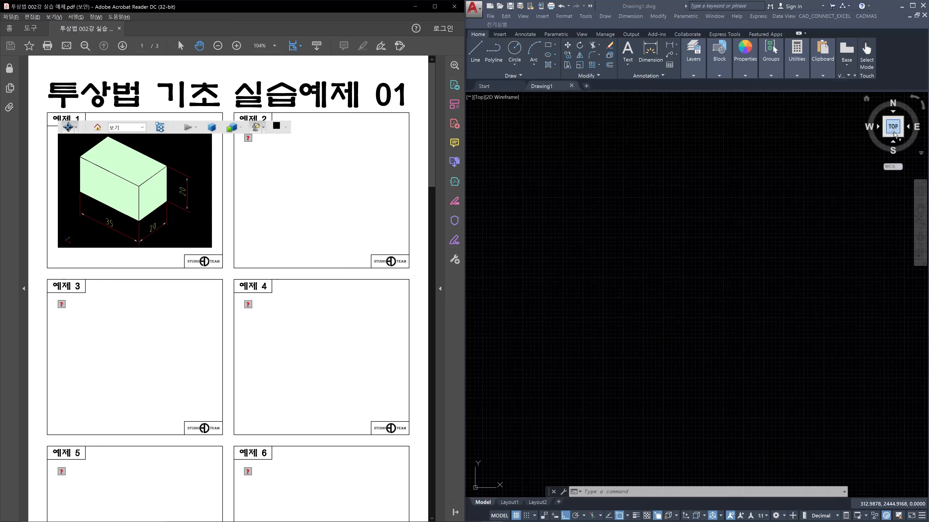
left_click(902, 141)
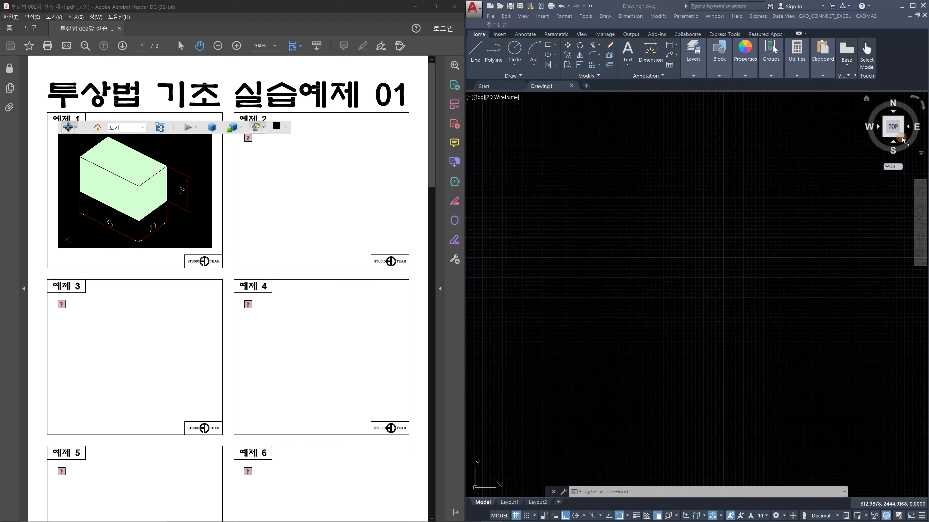
left_click(902, 140)
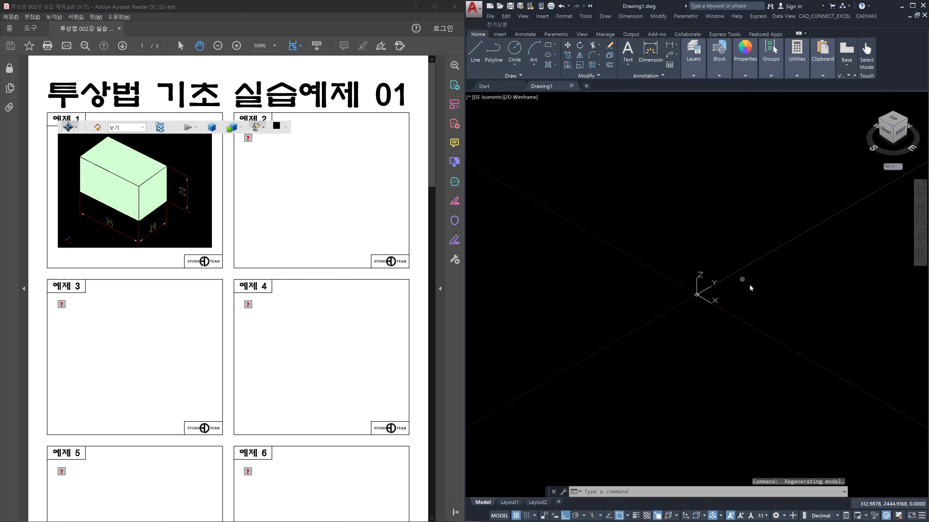
left_click(748, 284)
key("Escape")
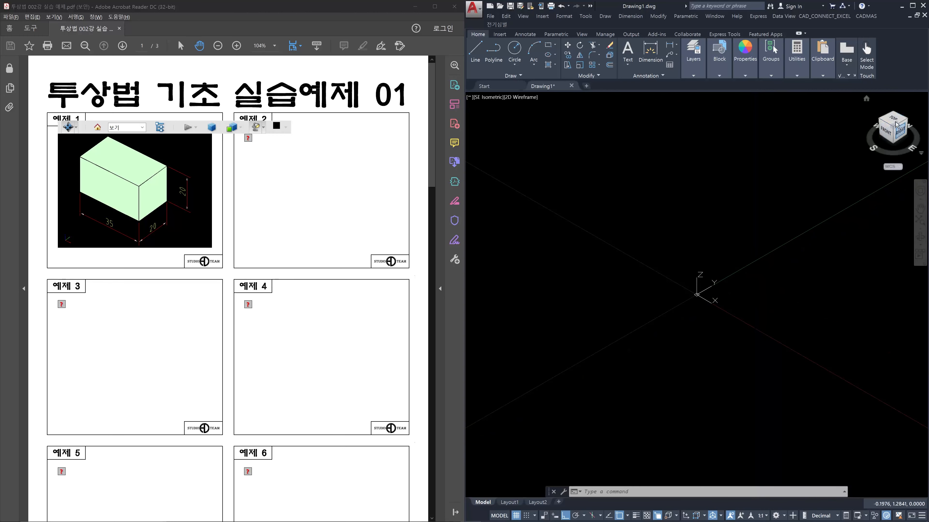
scroll(771, 230, "down", 10)
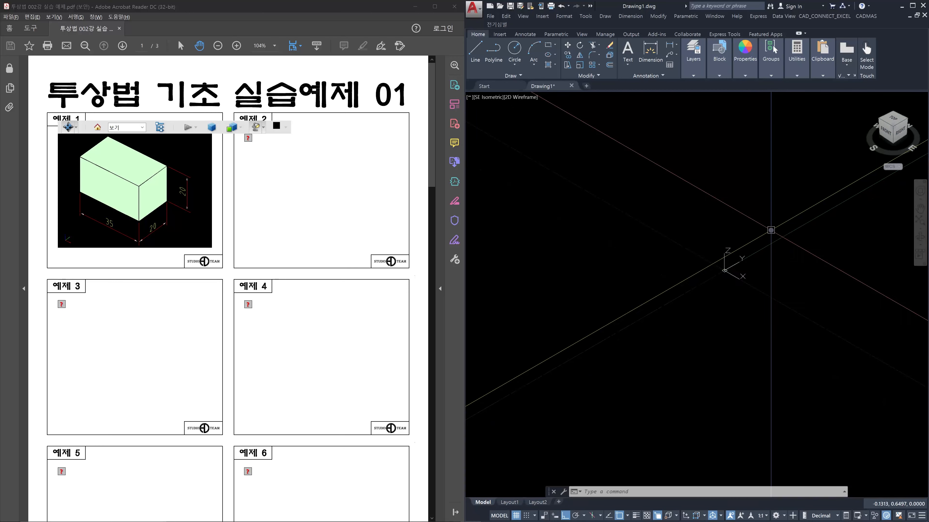
middle_click_drag(803, 237, 618, 315)
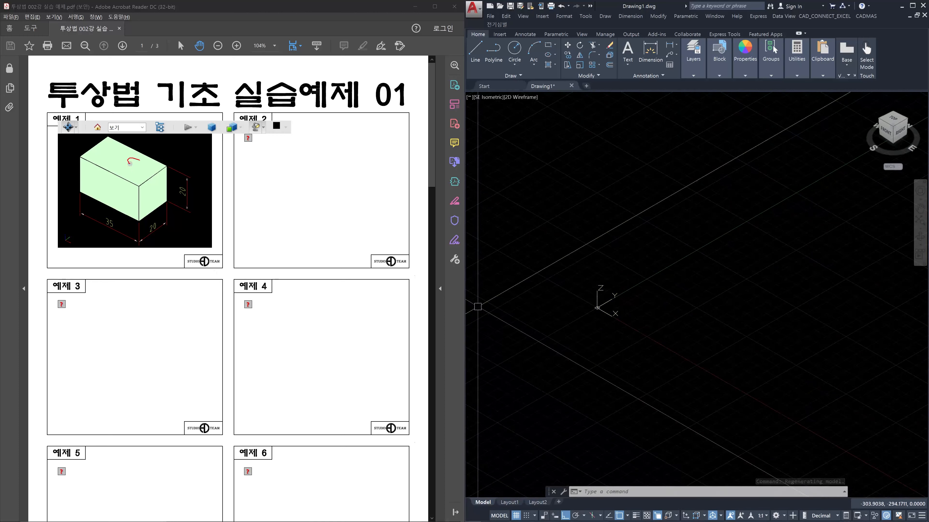
left_click_drag(129, 162, 129, 162)
left_click_drag(162, 182, 166, 196)
mouse_move(107, 149)
left_mouse_down()
mouse_move(131, 148)
mouse_move(142, 173)
mouse_move(130, 162)
left_mouse_up()
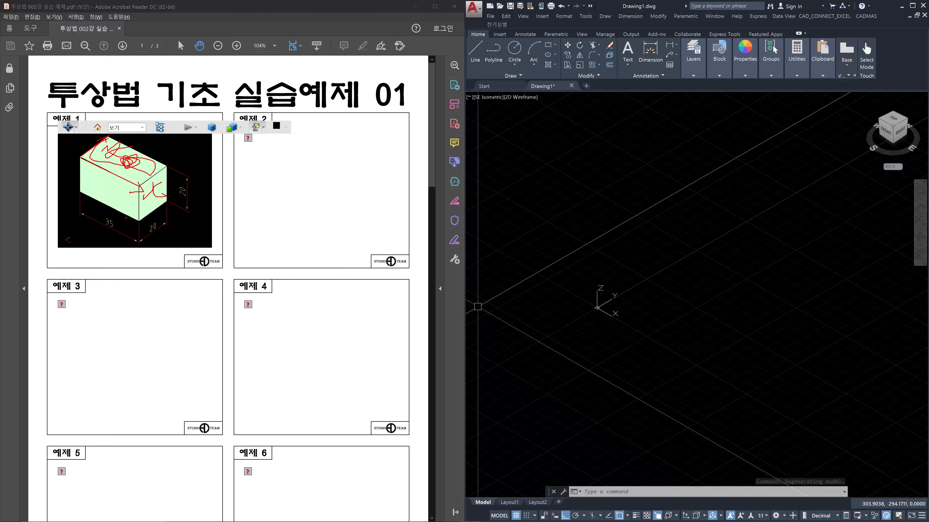
left_click_drag(108, 197, 146, 199)
key("Escape")
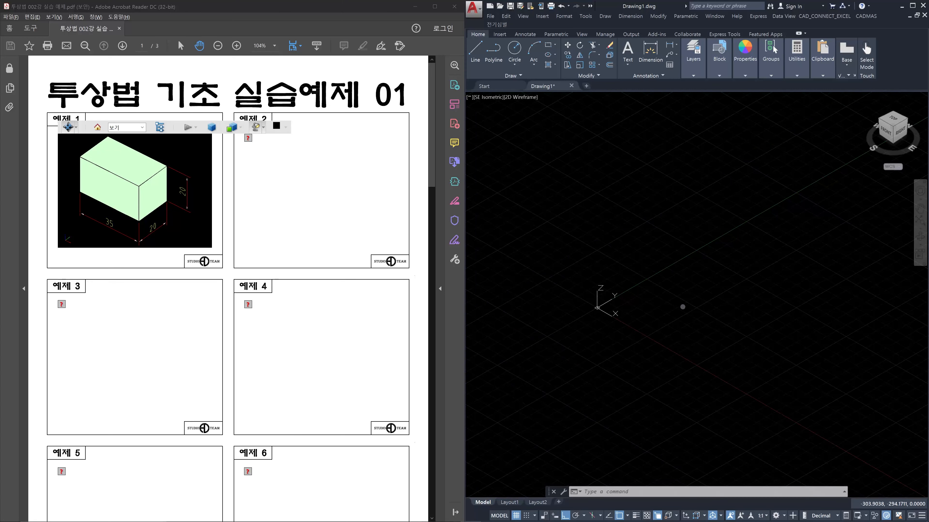
left_click(683, 306)
key("Escape")
middle_click_drag(711, 293, 643, 292)
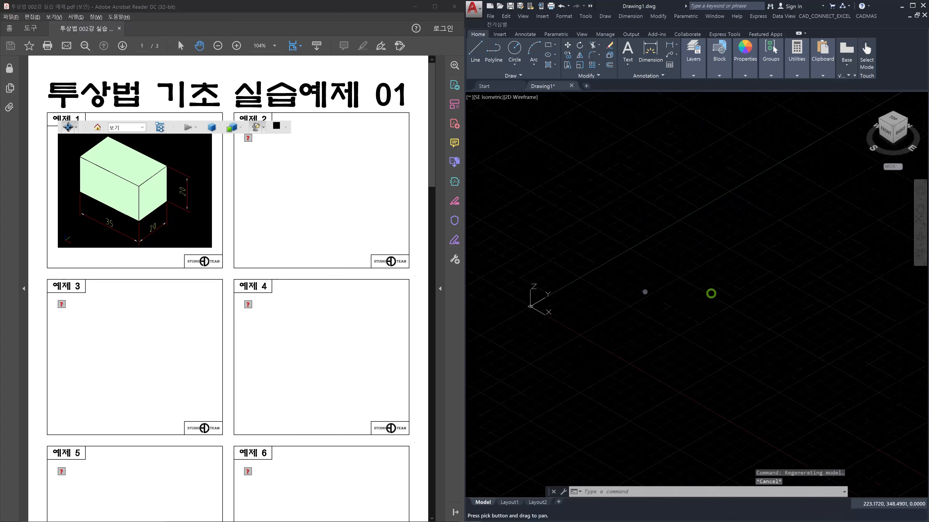
type("rt")
key("Escape")
key("Escape")
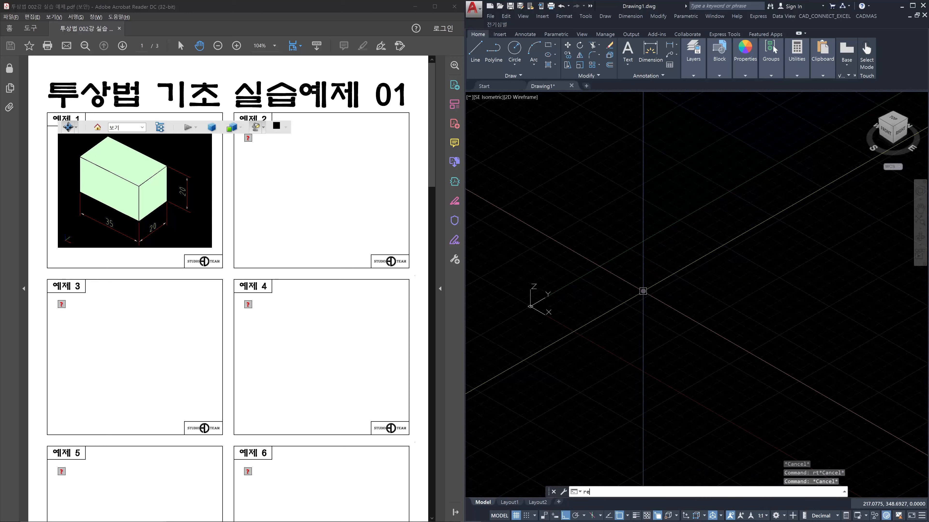
- Draw a rectangle measuring 35 by 20 on the ground plane, using a relative opposite corner
type("rec")
key("Return")
key("Return")
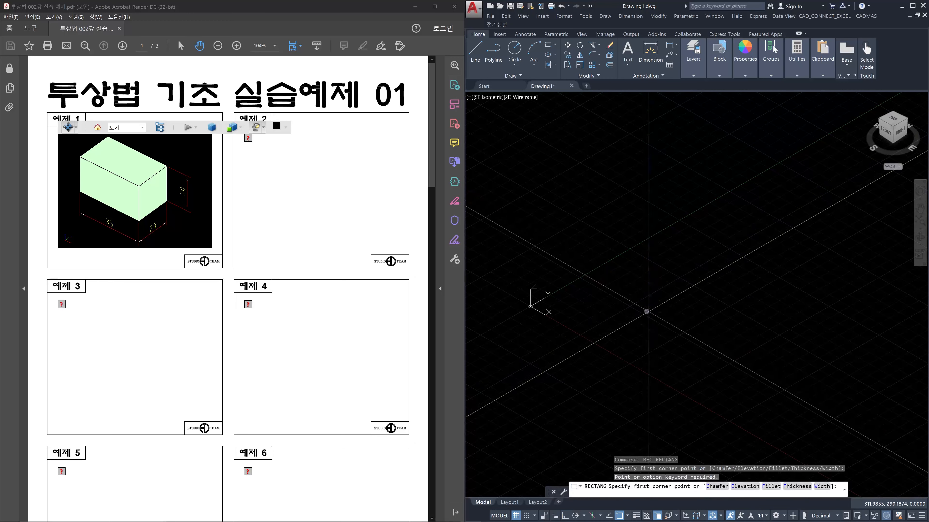
left_click(641, 305)
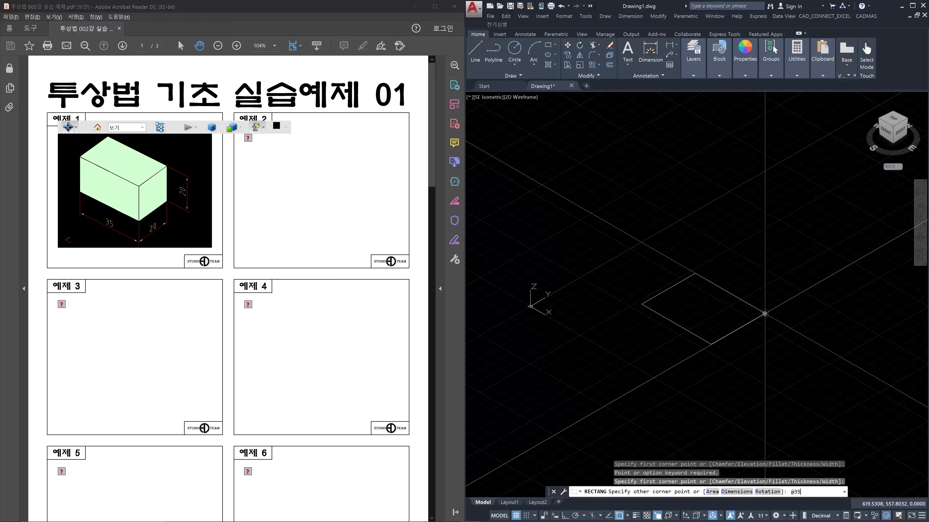
type("@35,20")
key("Return")
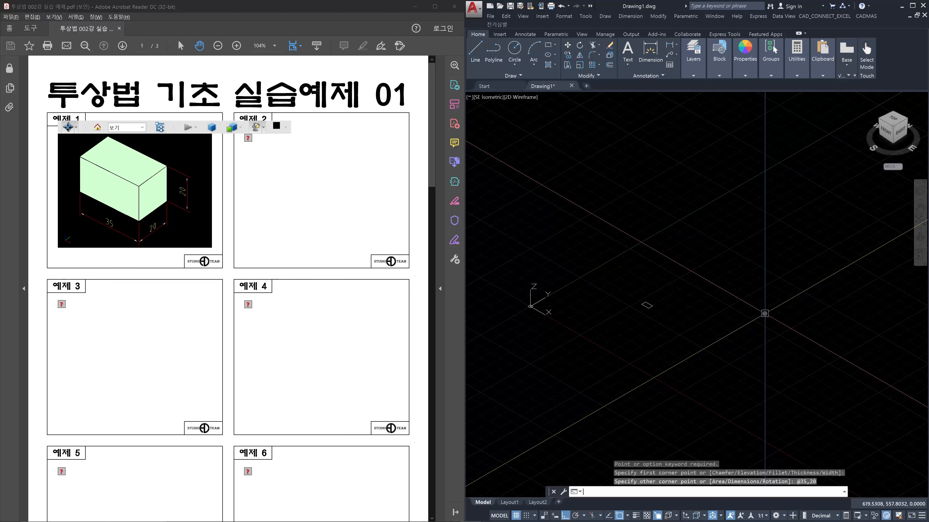
key("Escape")
- Extrude the rectangle upward to a height of 20 as a solid box
scroll(662, 311, "up", 8)
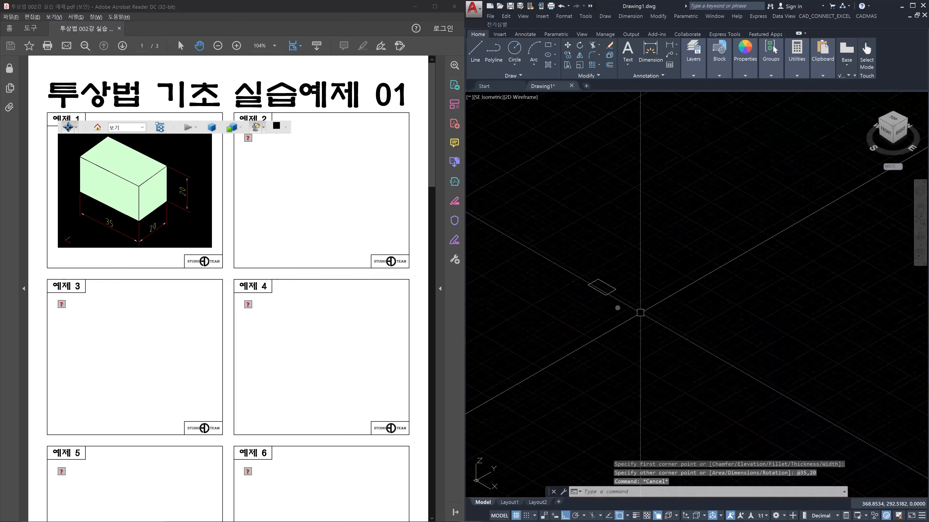
middle_click_drag(579, 272, 684, 373)
key("Escape")
key("Escape")
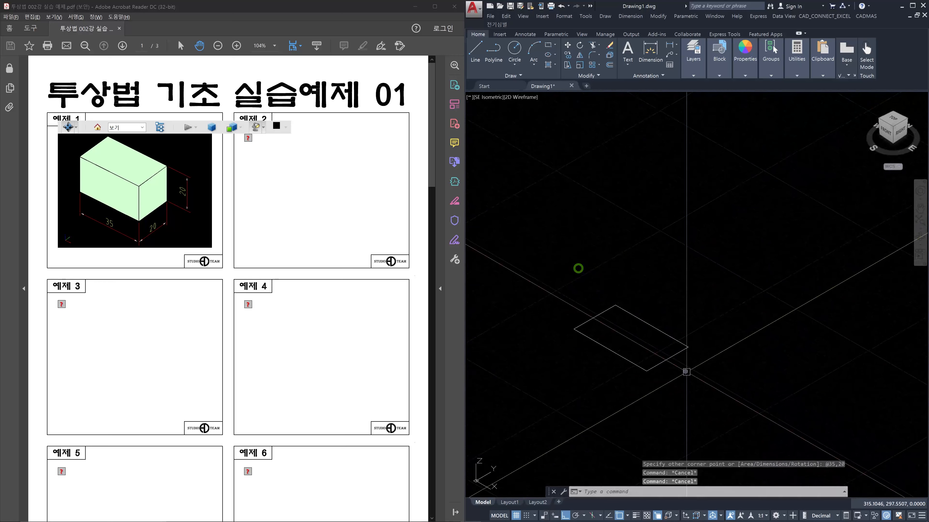
type("EXT")
key("Return")
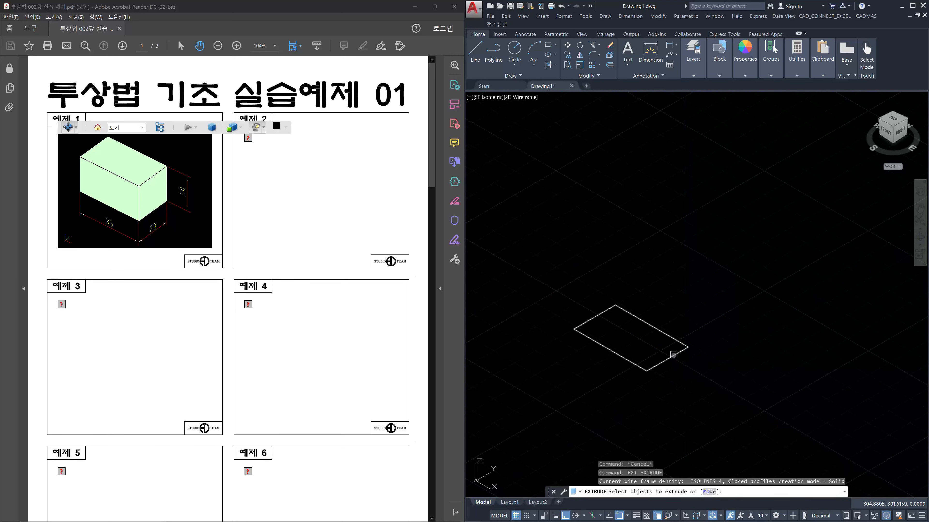
left_click(673, 355)
key("Return")
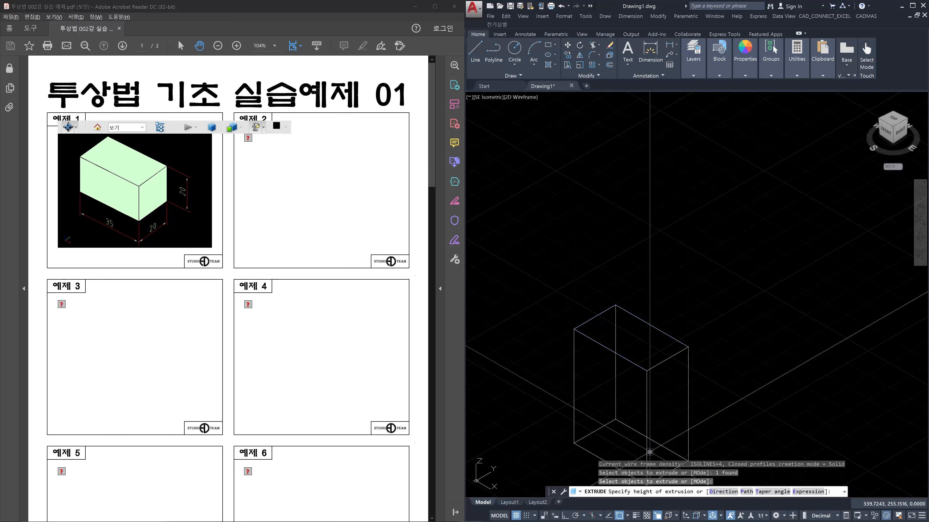
type("20")
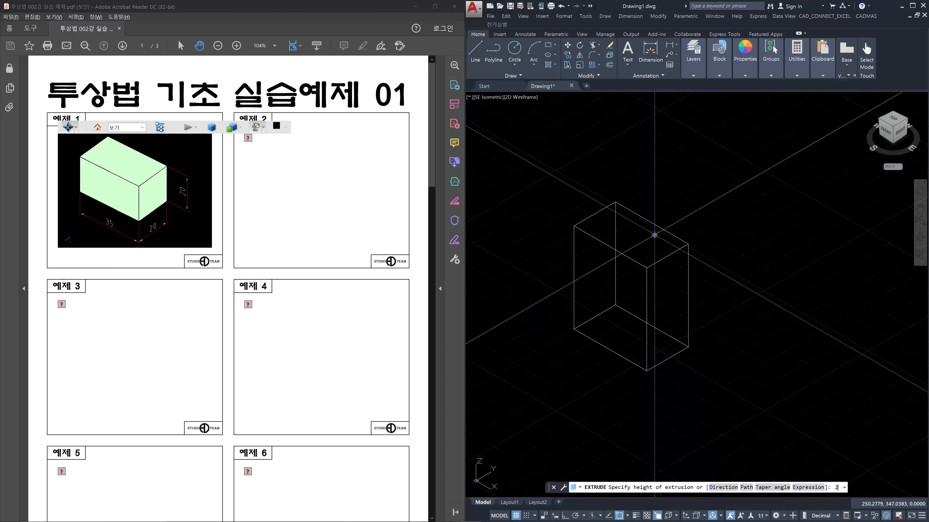
key("Return")
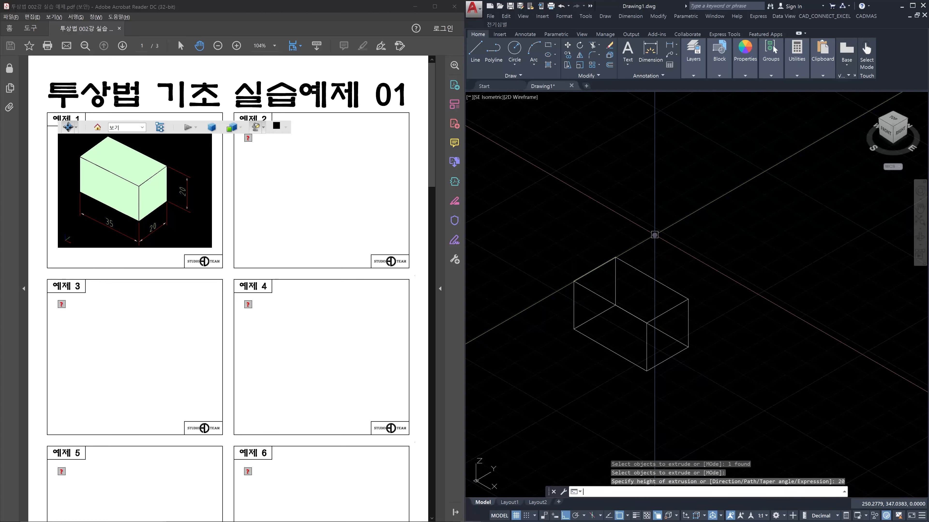
- Display the box in the Conceptual visual style and orbit around it to examine its faces
type("vs")
key("Return")
type("c")
key("Return")
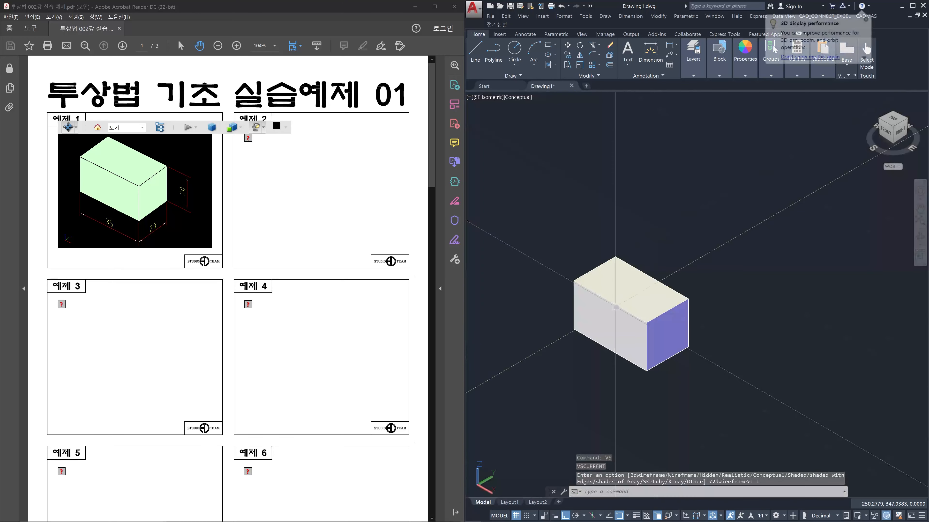
middle_click_drag(687, 315, 672, 335, "shift")
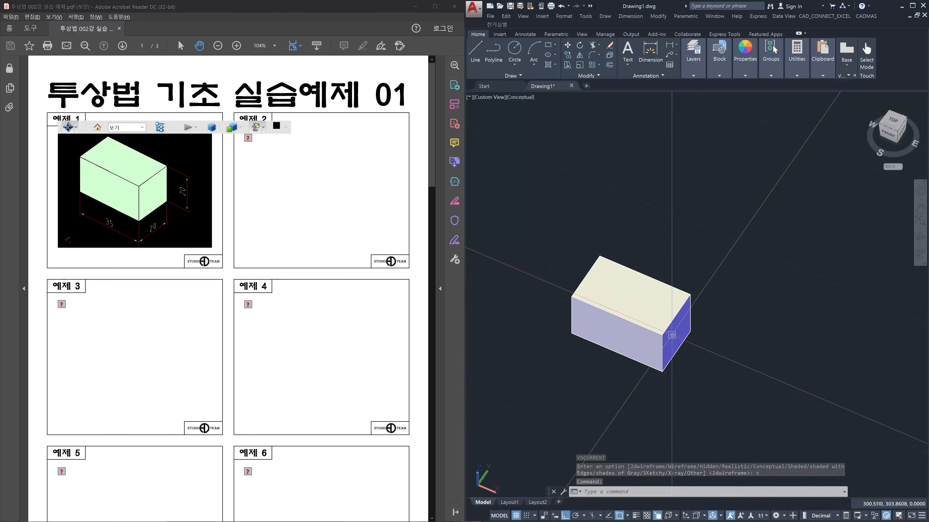
middle_click_drag(672, 335, 677, 354, "shift")
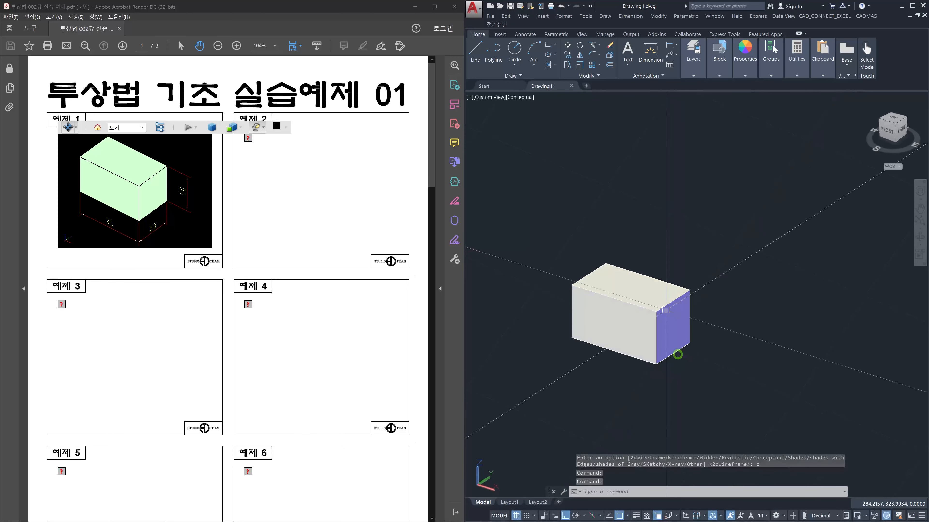
middle_click_drag(686, 322, 666, 345, "shift")
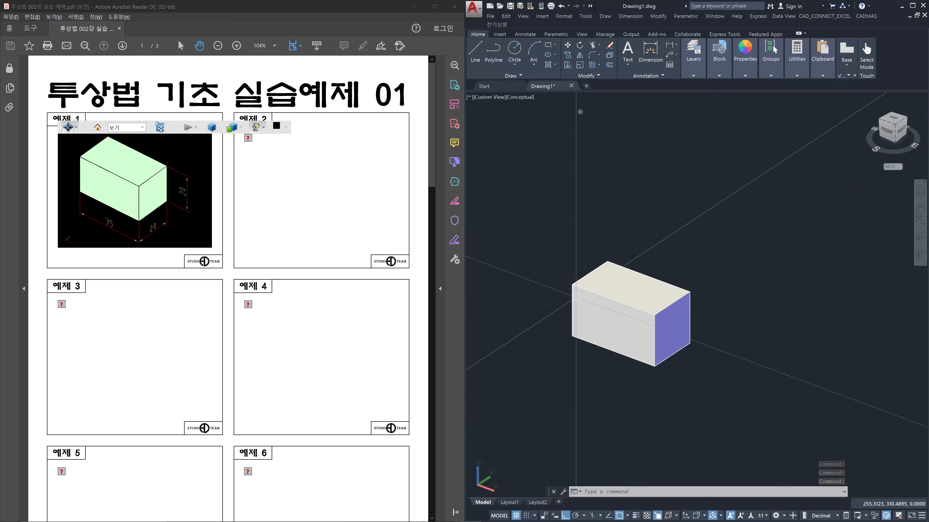
- Set the viewport's visual style back to 2D Wireframe
type("vs")
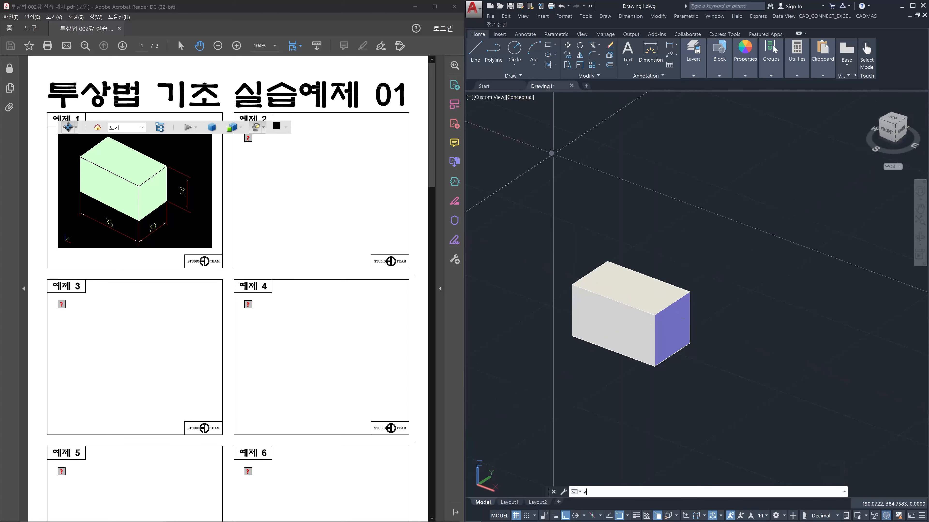
key("Return")
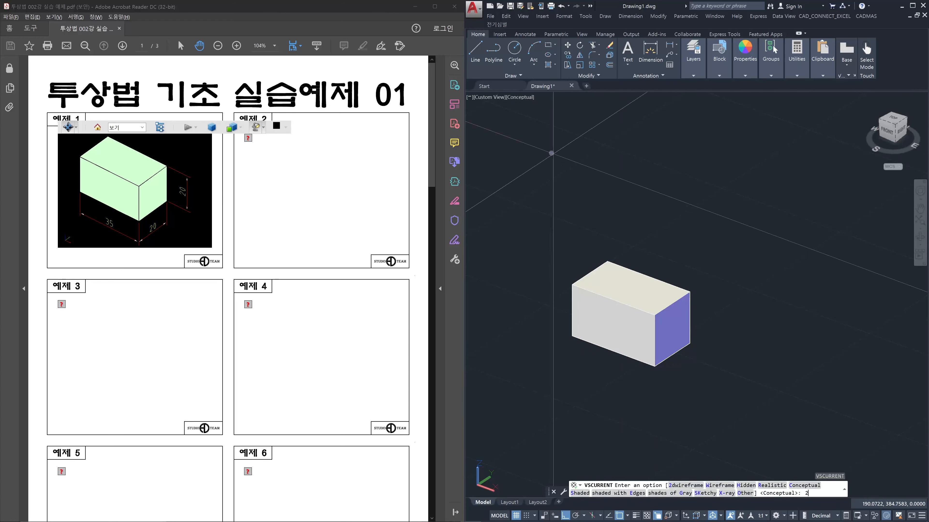
key("Return")
mouse_move(689, 239)
middle_mouse_down("shift")
mouse_move(705, 243)
mouse_move(691, 257)
mouse_move(707, 272)
mouse_move(638, 295)
middle_mouse_up("shift")
key("Escape")
key("Escape")
key("Escape")
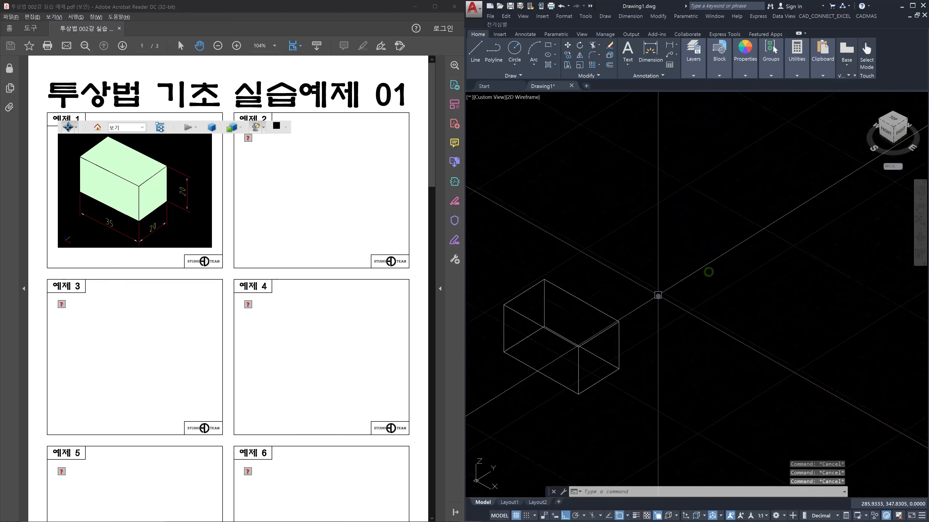
- Draw a closed upright rectangle of lines beside the box, 35 long along X and 20 high along Z
type("l")
key("Return")
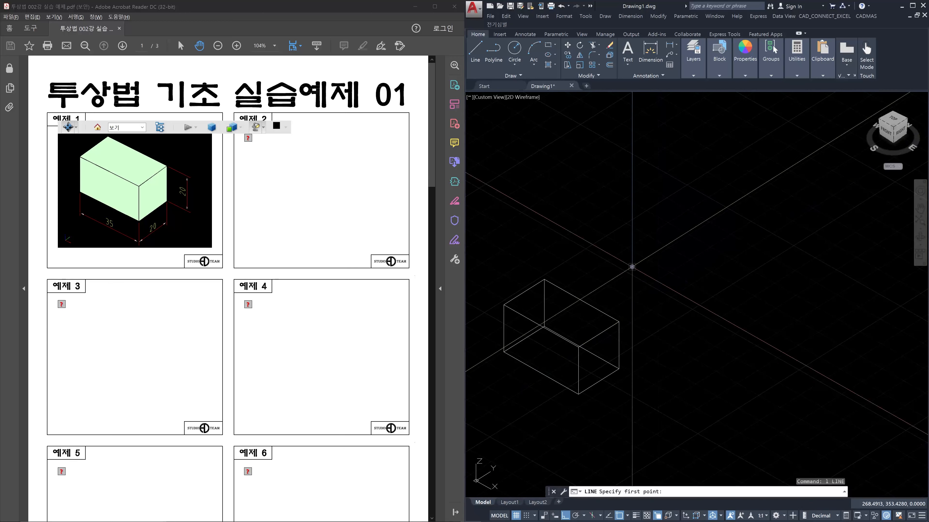
left_click(631, 266)
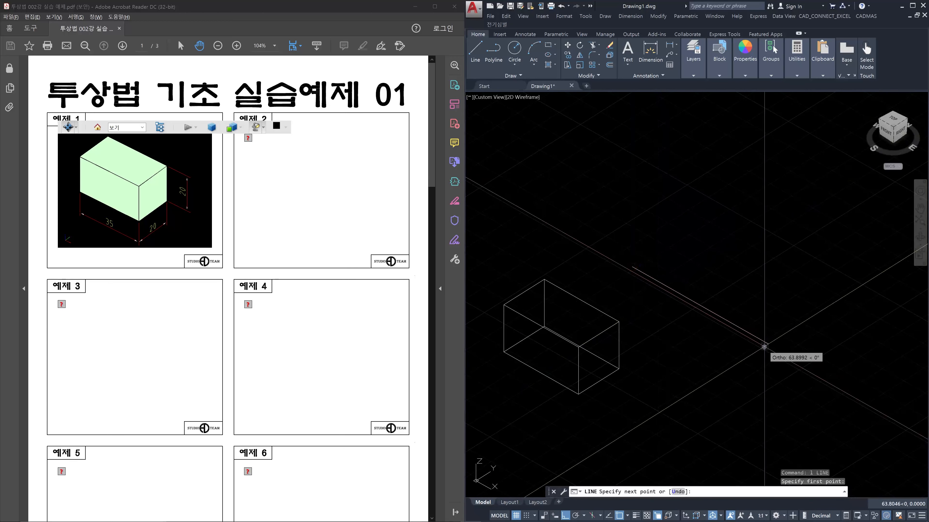
type("35")
key("Return")
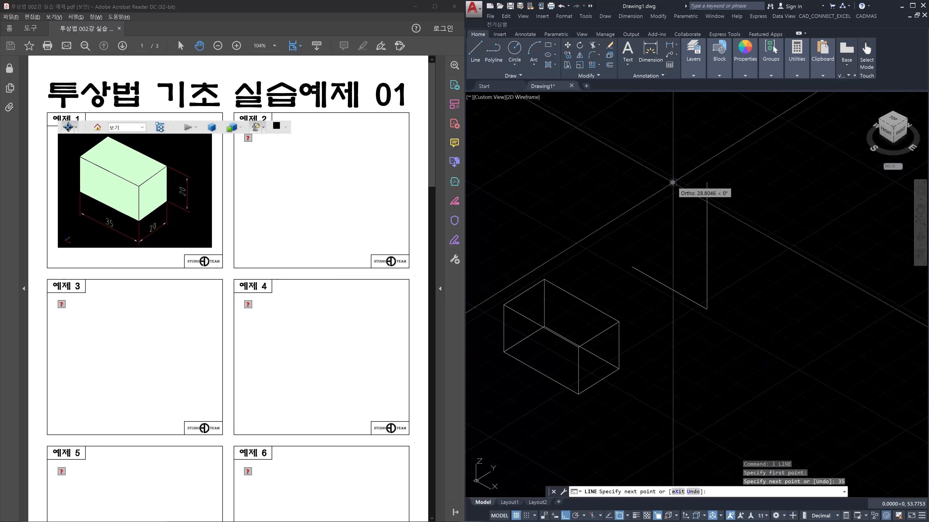
type("20")
key("Return")
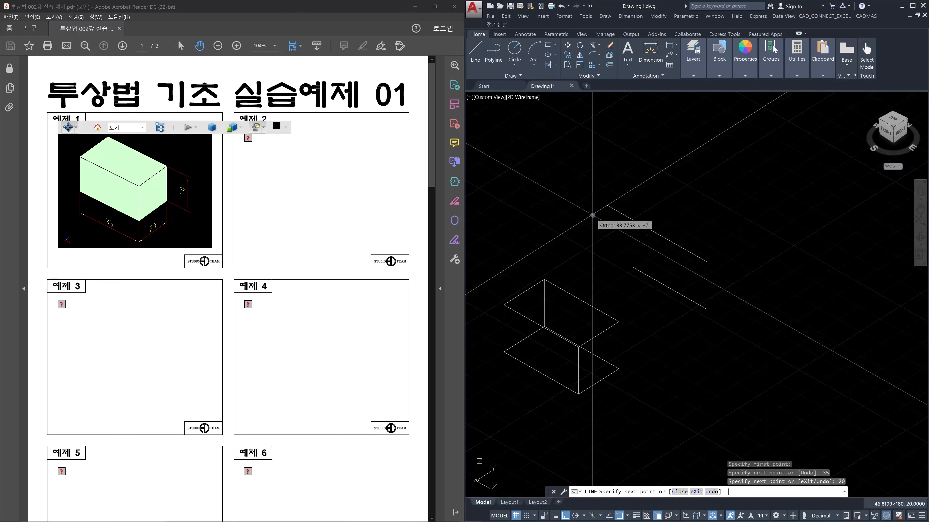
type("35")
key("Return")
type("c")
key("Return")
key("Escape")
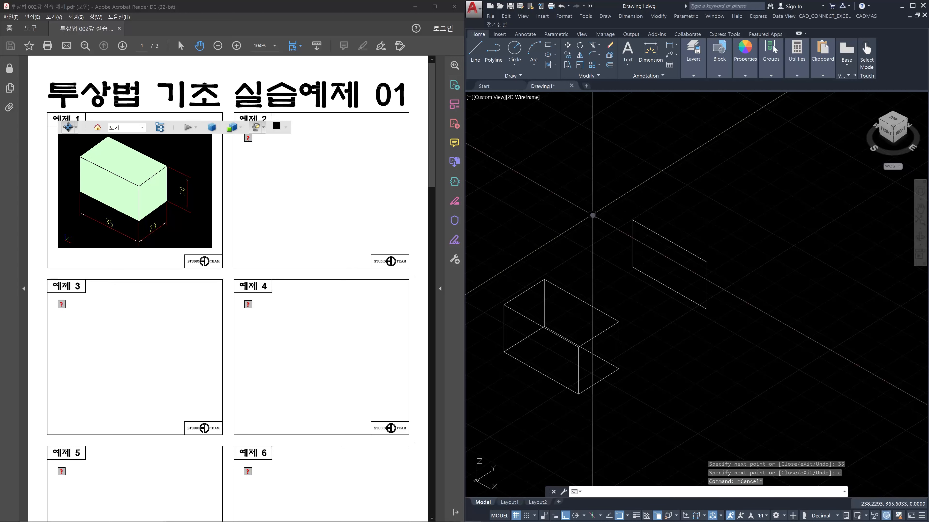
- Convert the four lines of the upright rectangle into a region
type("reg")
key("Return")
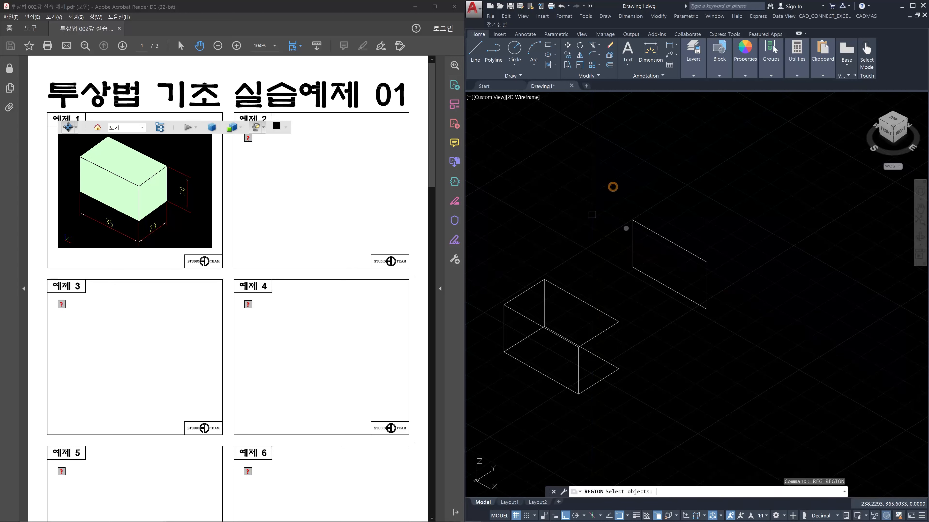
left_click(613, 187)
left_click(761, 344)
key("Return")
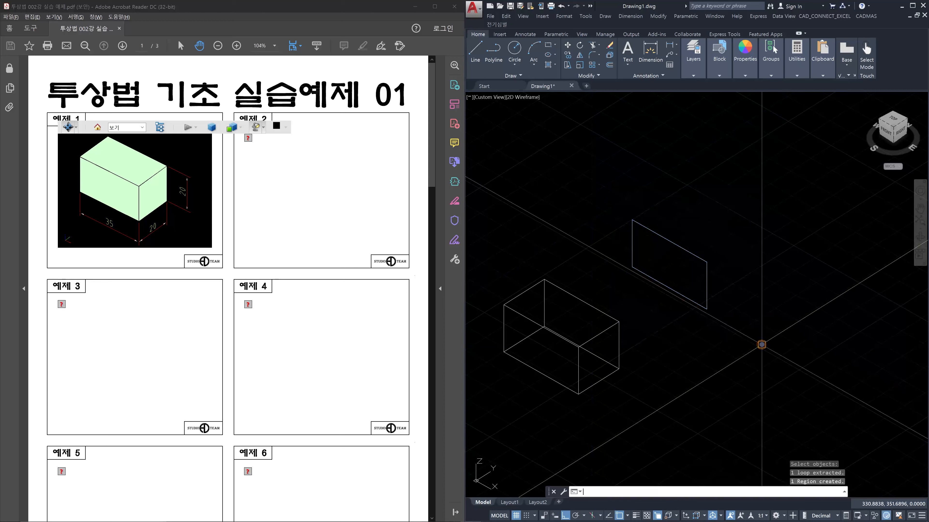
key("Escape")
- Extrude the upright 35 by 20 rectangular region by 20 to form a second box
type("ext")
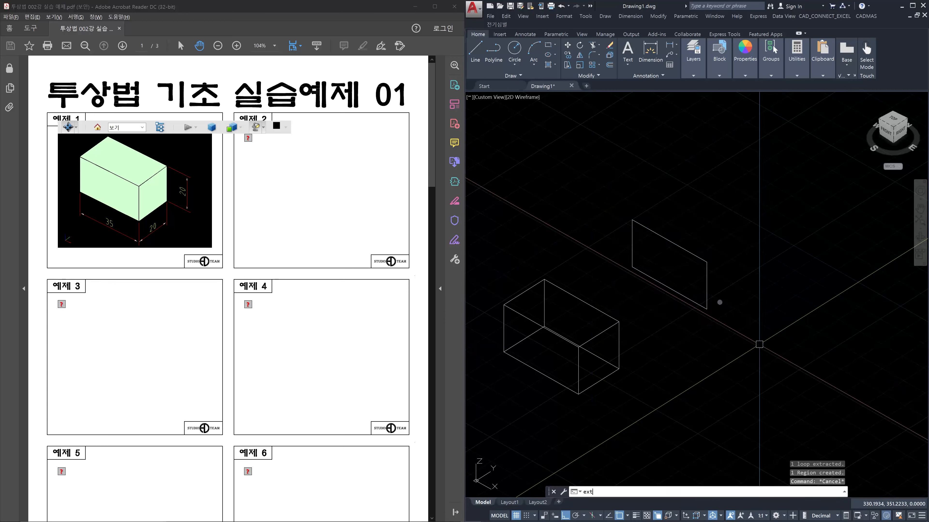
key("Return")
left_click(707, 290)
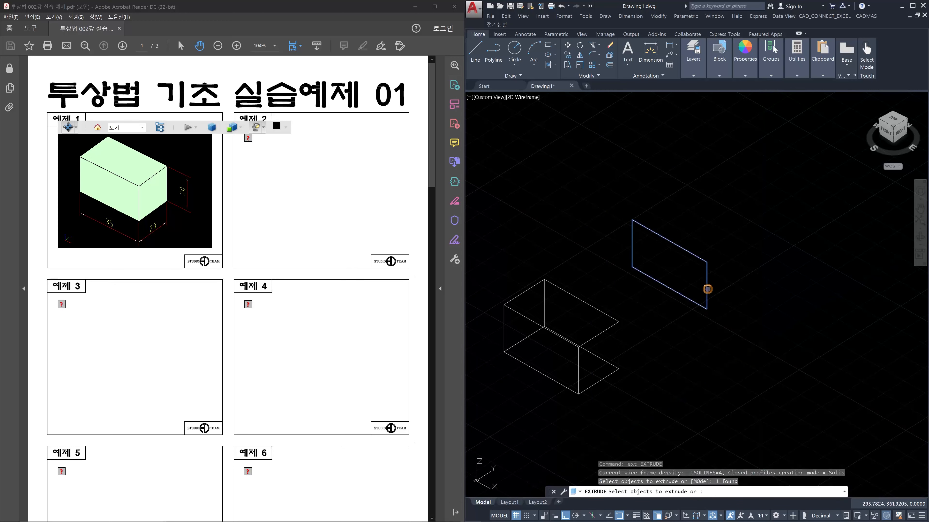
key("Return")
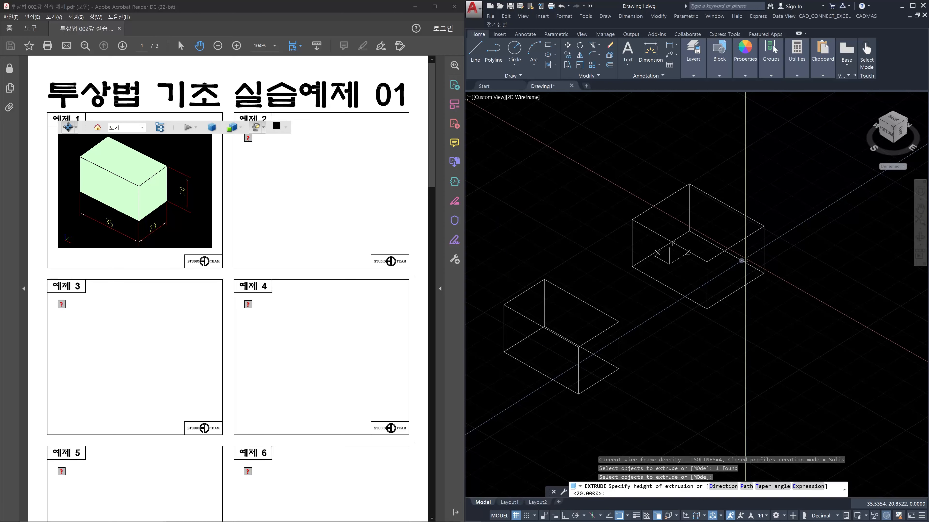
type("20")
key("Return")
key("Escape")
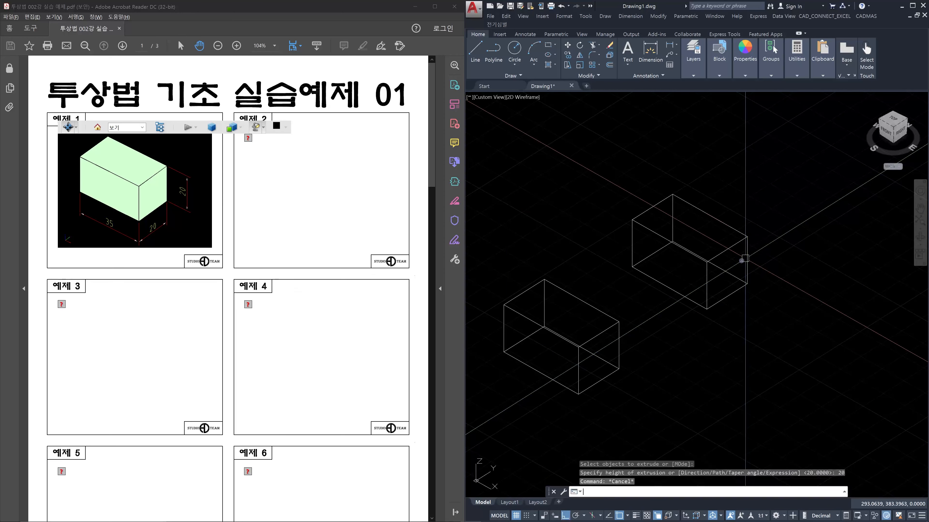
scroll(746, 263, "down", 2)
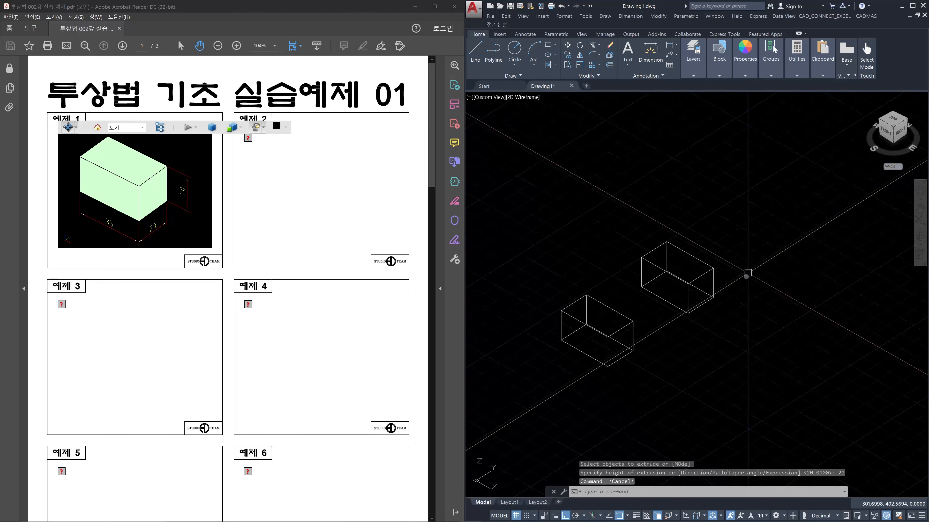
key("Escape")
key("Escape")
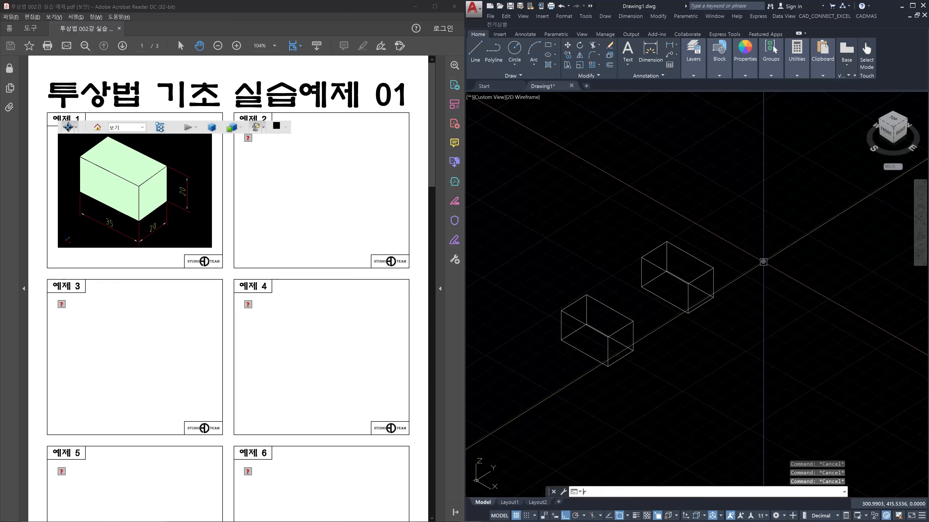
type("reg")
key("Return")
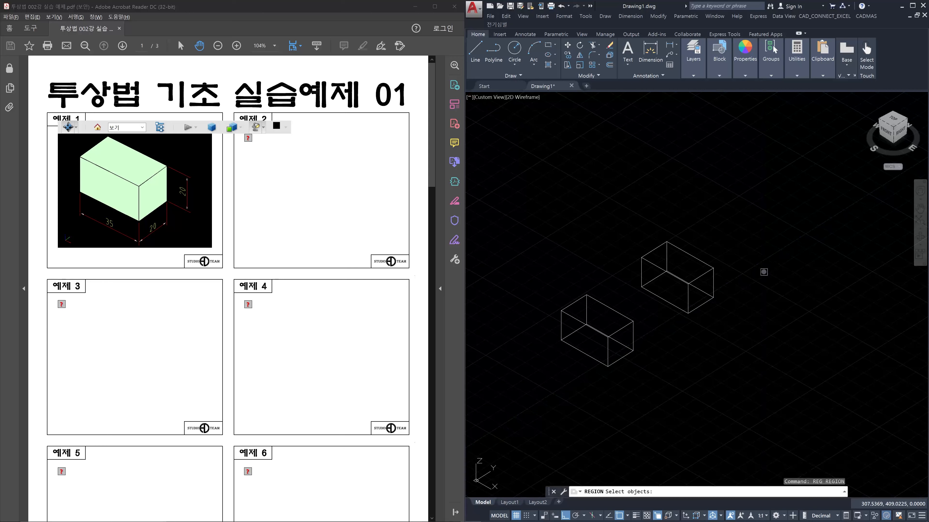
key("Escape")
- Draw a closed upright square of lines beside the second box, 20 long along Y and 20 high along Z
type("l")
key("Return")
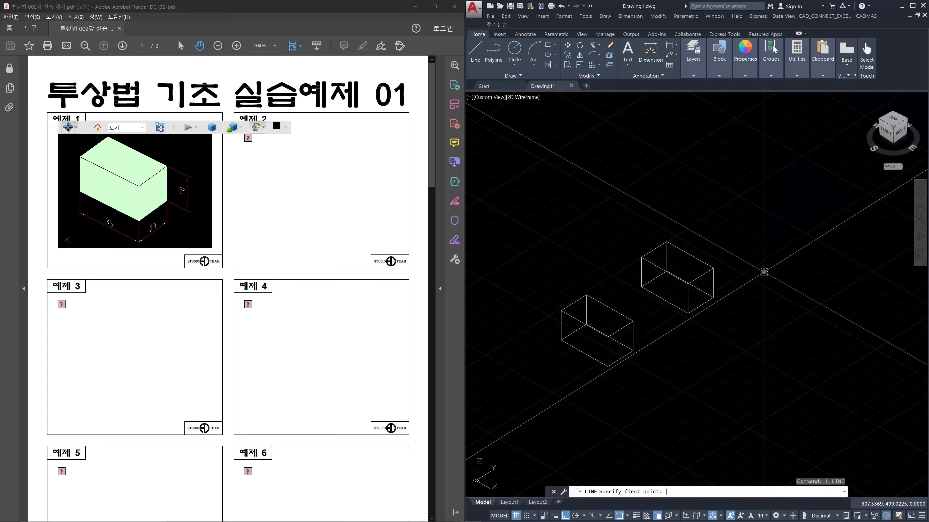
left_click(764, 272)
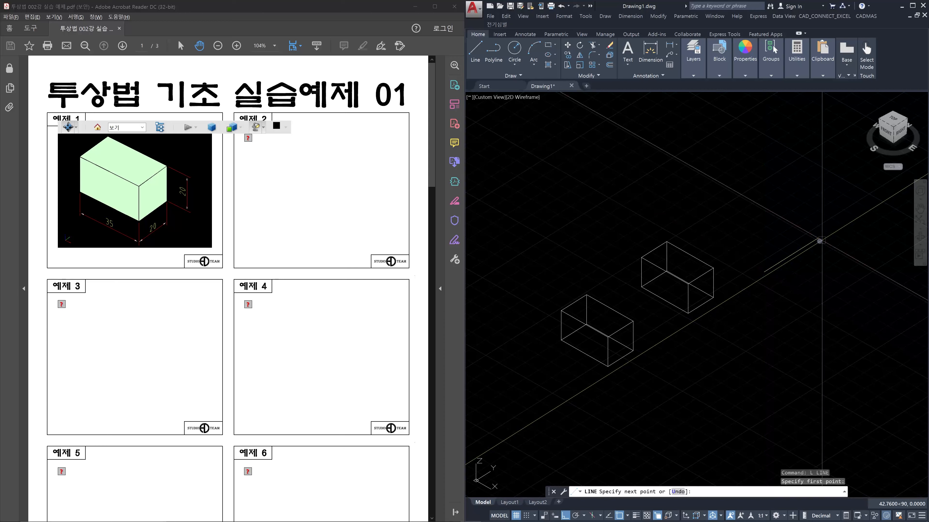
type("20")
key("Return")
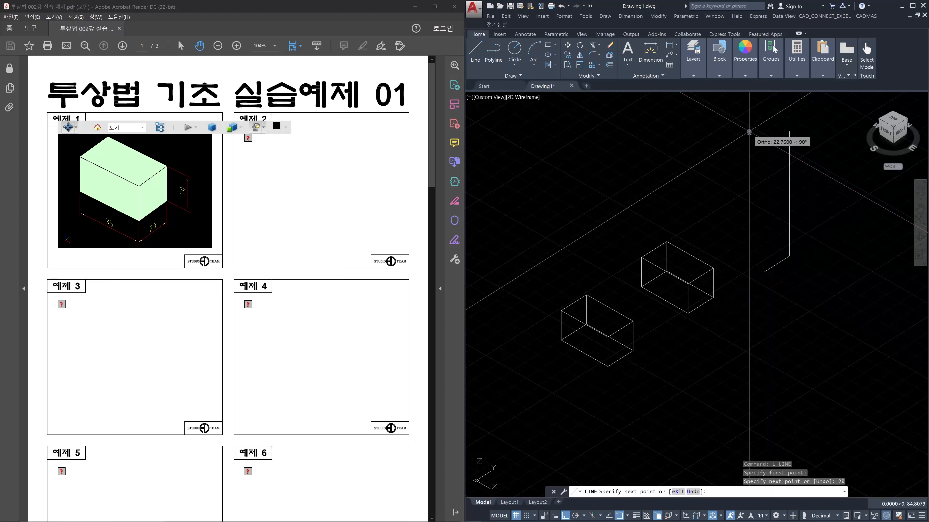
key("Return")
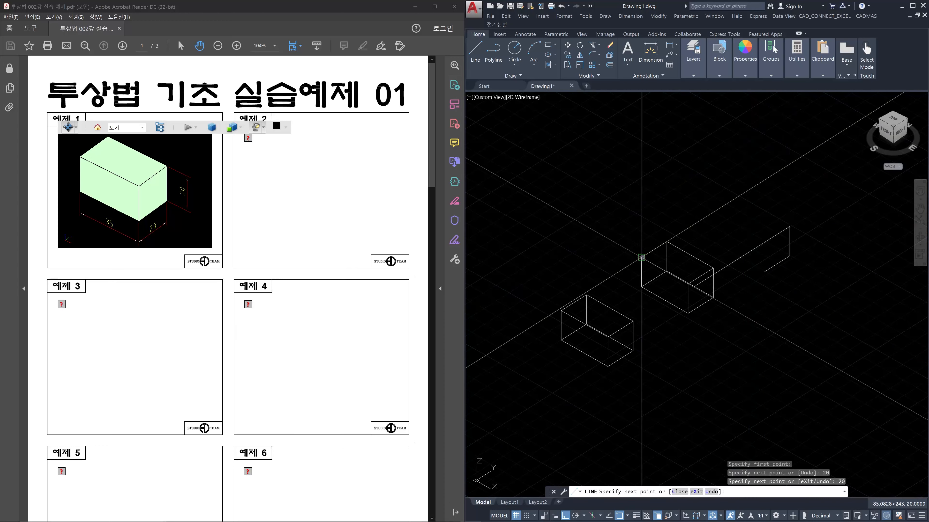
type("20")
key("Return")
type("c")
key("Return")
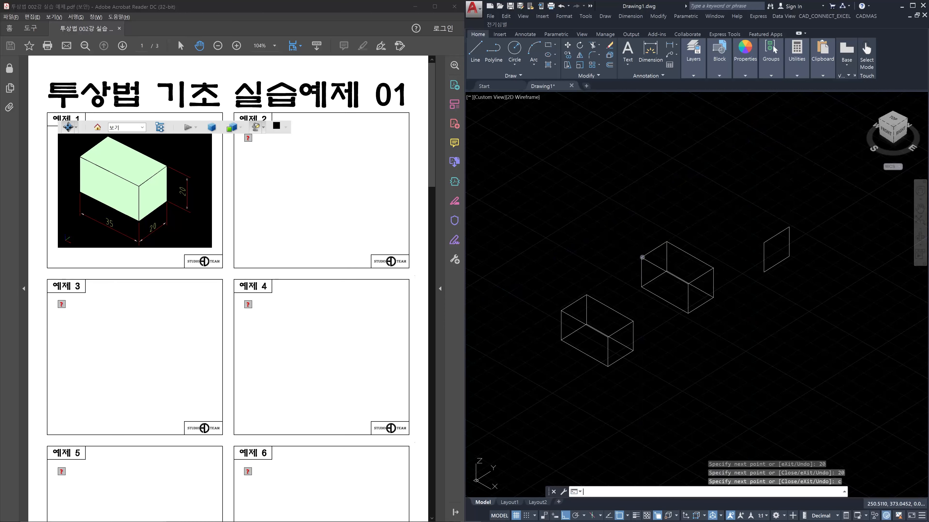
key("Escape")
key("Escape")
- Convert the four lines of the upright square into a region
type("reg")
key("Return")
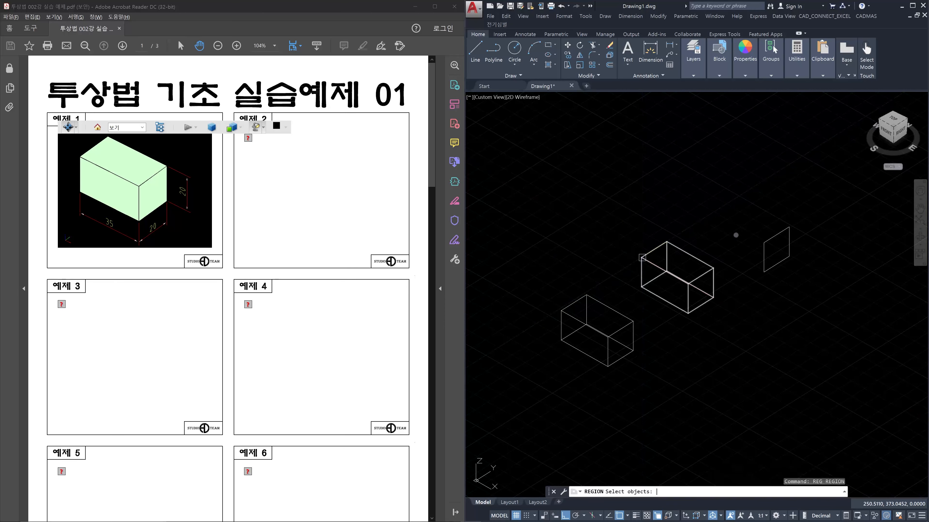
left_click(750, 202)
left_click(814, 302)
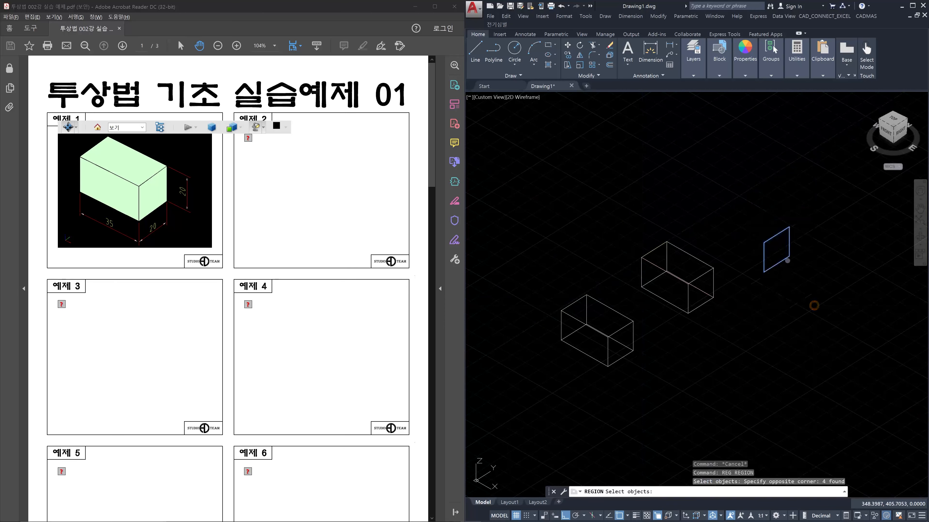
key("Return")
key("Escape")
- Extrude the upright square region by -35 to form a third box
type("ext")
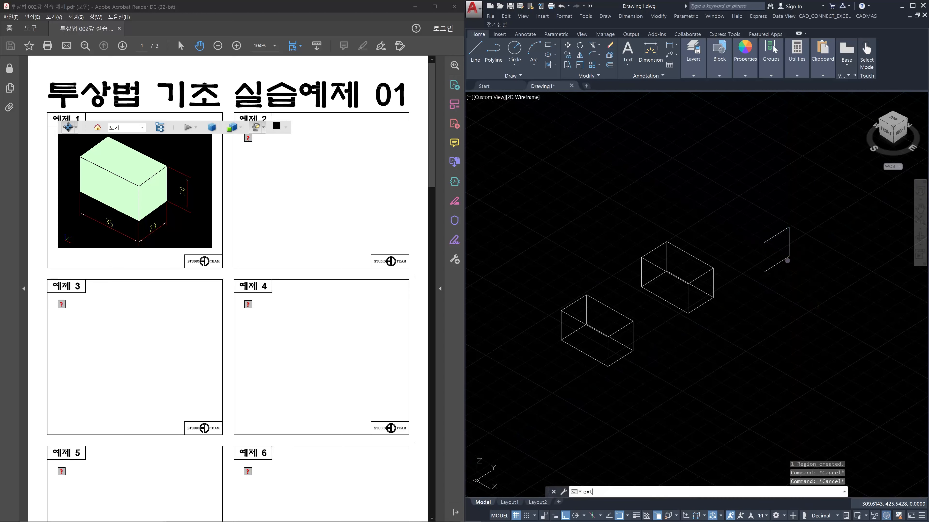
key("Return")
left_click(787, 261)
key("Return")
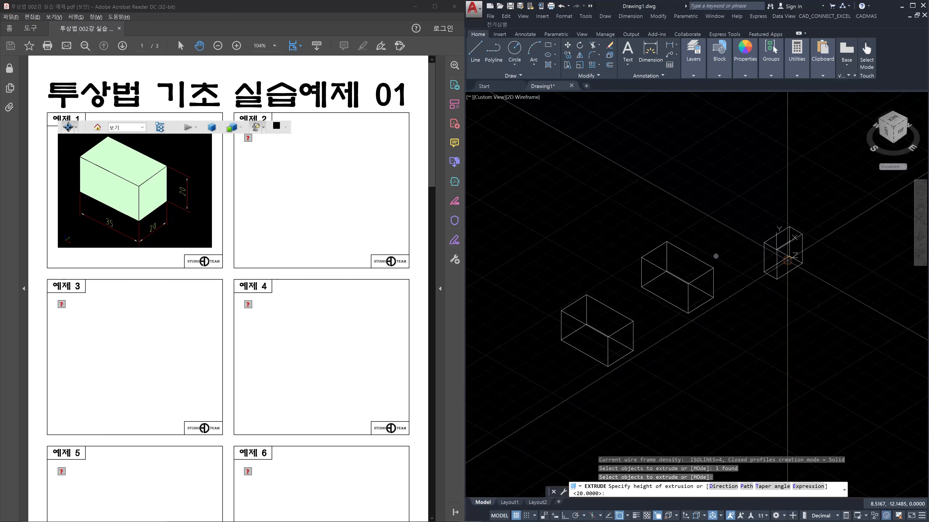
type("-35")
key("Return")
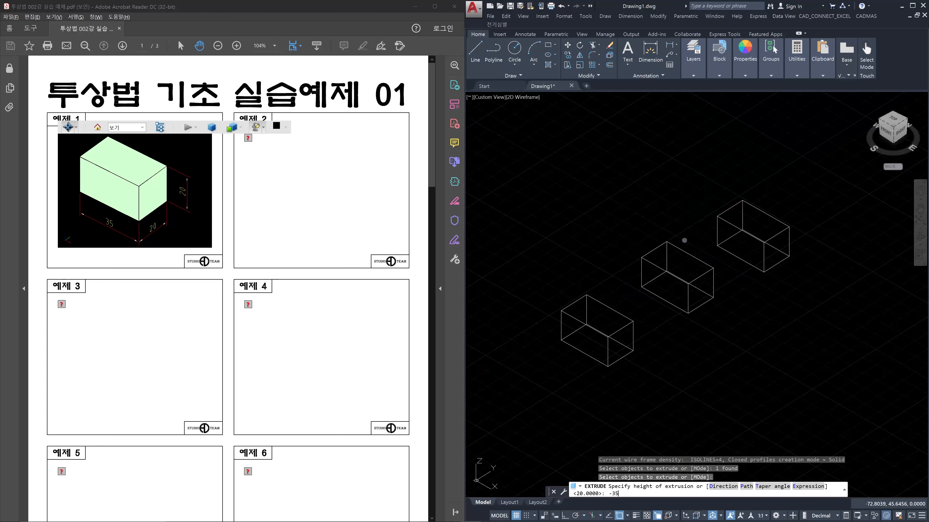
key("Escape")
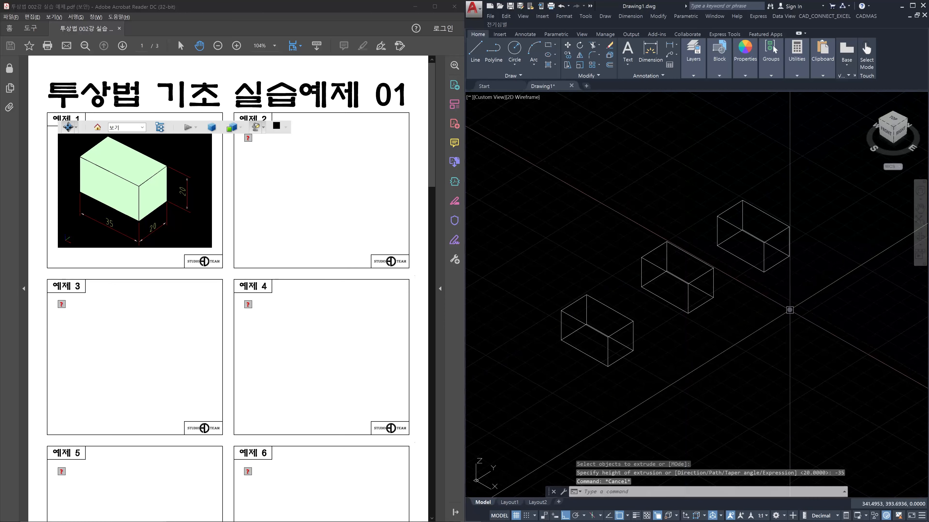
- Erase all three boxes from the drawing
left_click(801, 365)
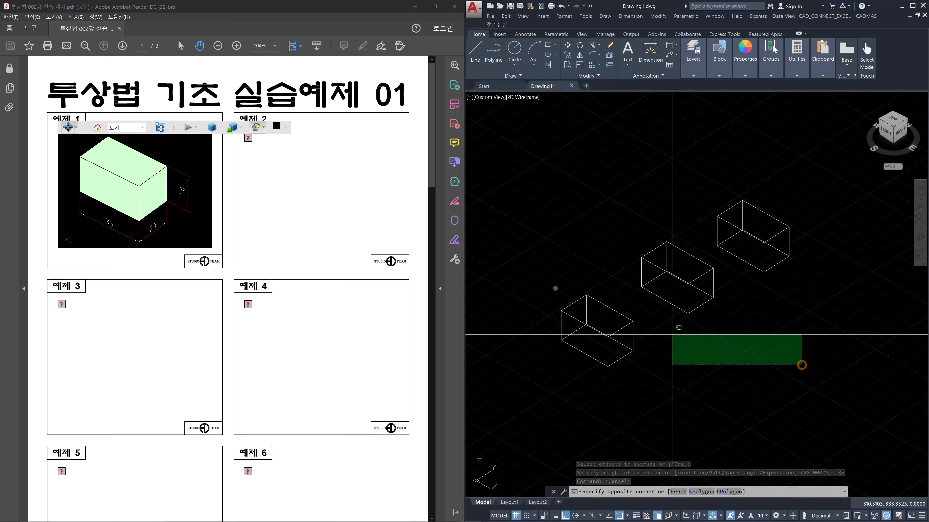
left_click(545, 236)
key("Delete")
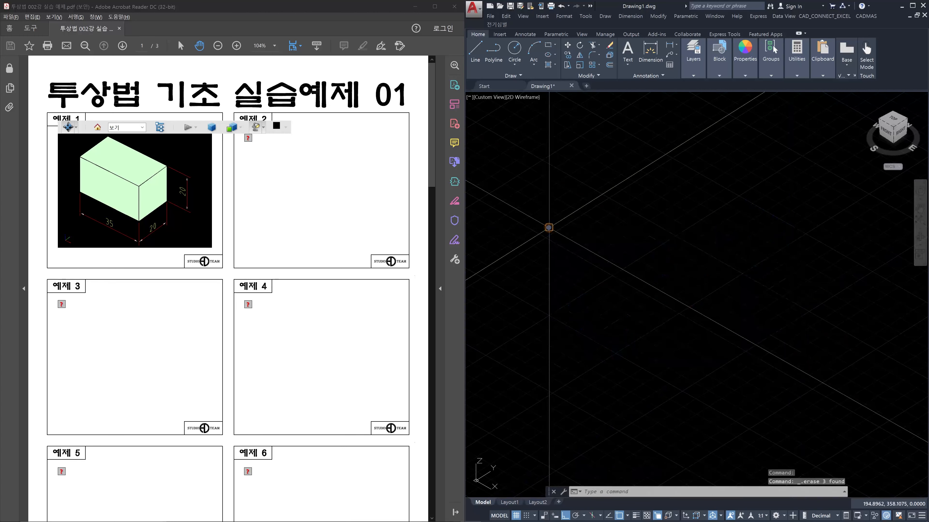
type("re")
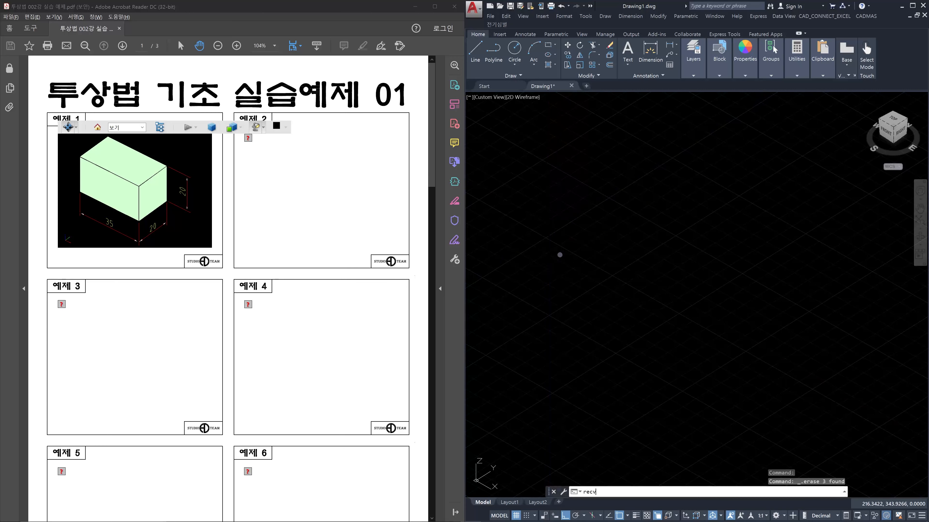
type("cv")
key("Return")
key("Escape")
key("Escape")
type("rec")
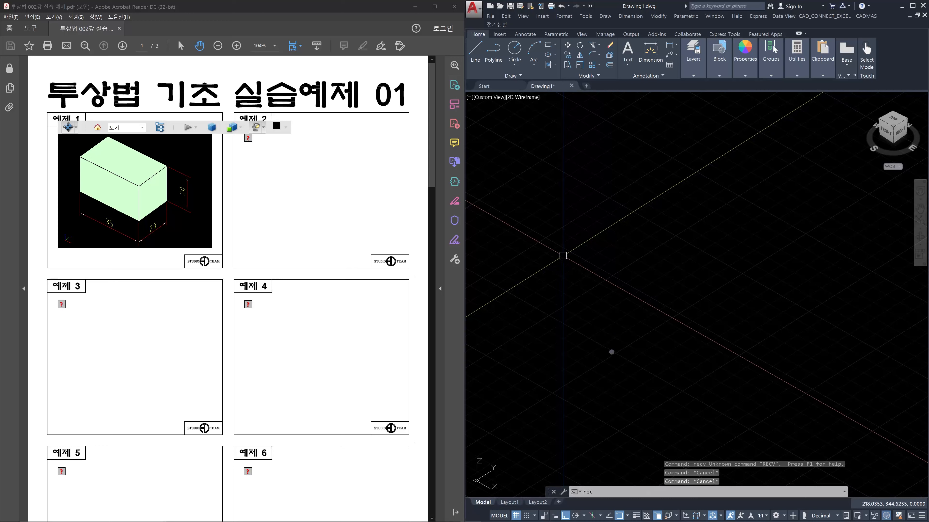
key("Return")
left_click(601, 340)
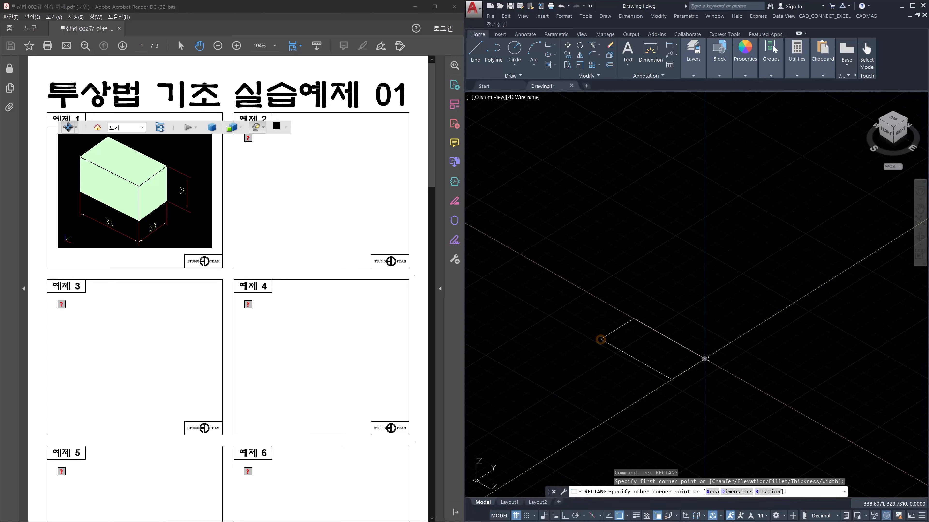
type("@35,20")
key("Return")
key("Escape")
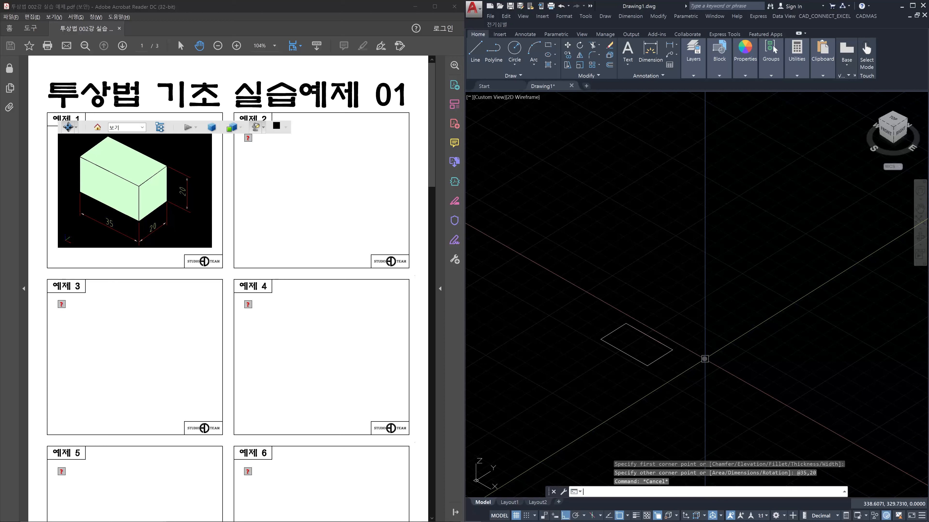
- Draw a closed rectangle of separate lines beside the first one, 35 long along X and 20 wide along Y
scroll(693, 332, "up", 1)
middle_click_drag(686, 319, 734, 291)
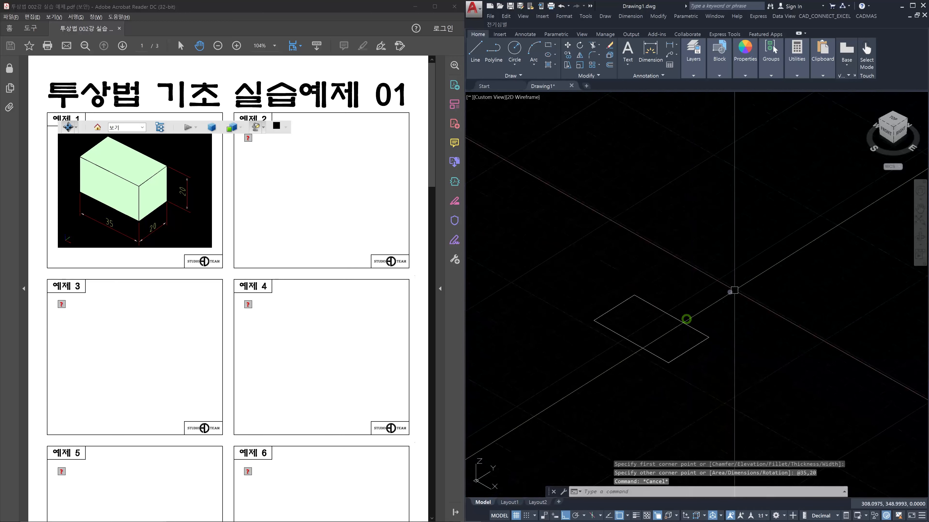
key("Escape")
key("Escape")
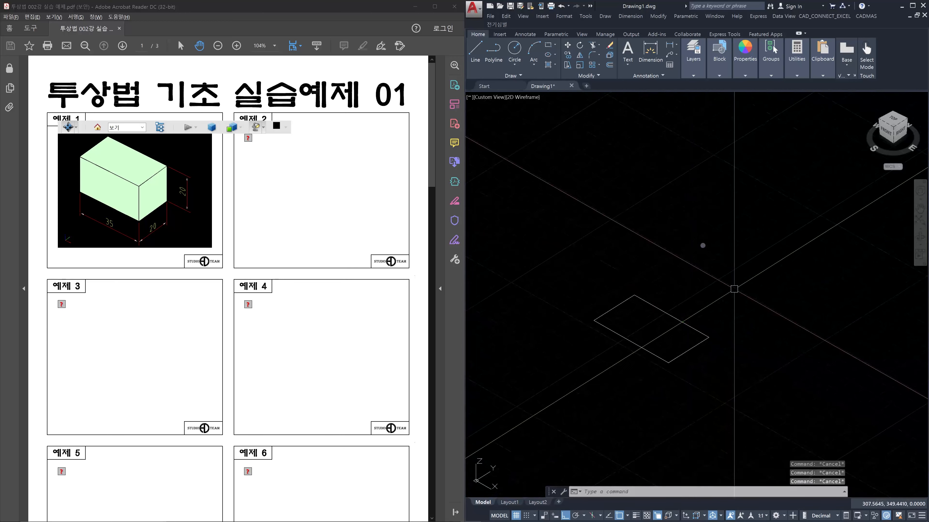
type("l")
key("Return")
left_click(702, 248)
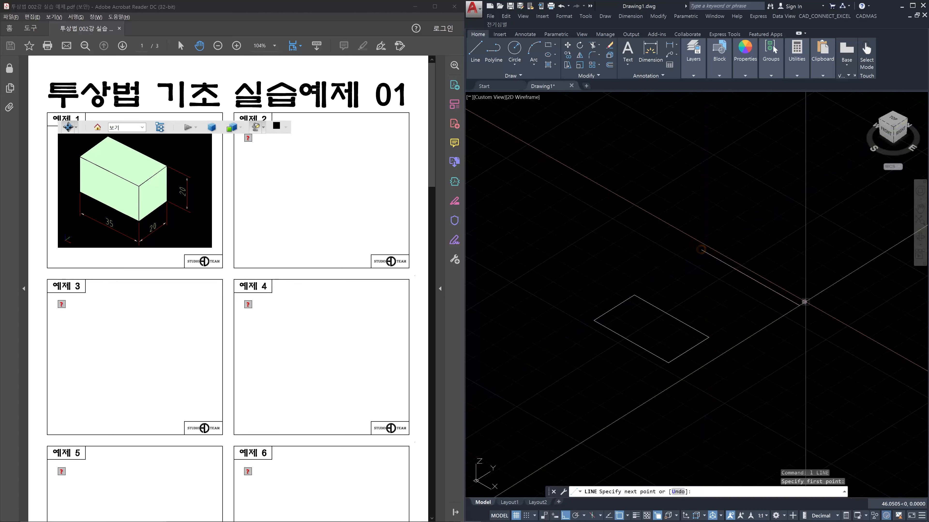
type("35")
key("Return")
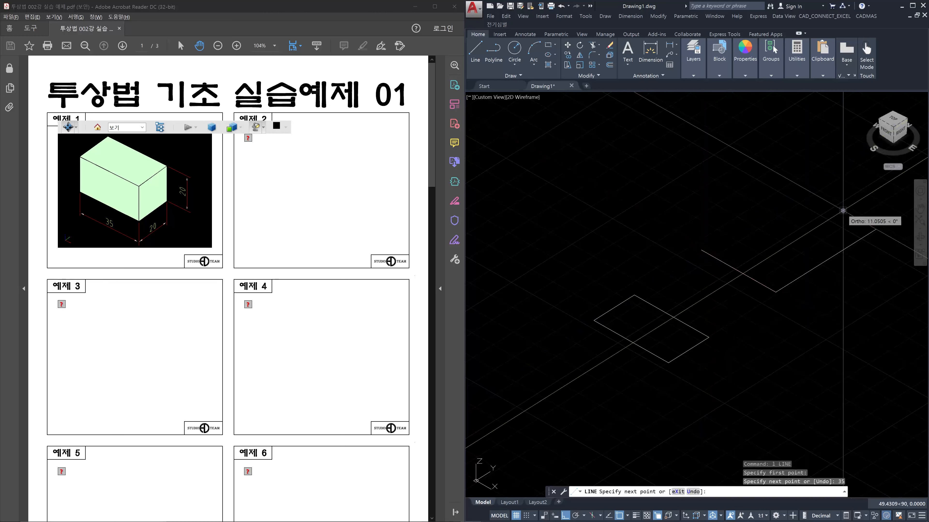
type("20")
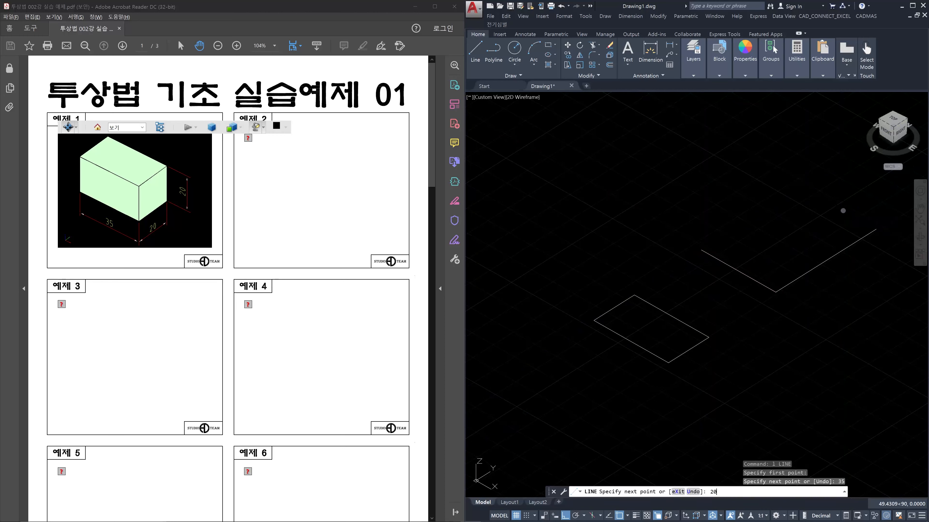
key("Return")
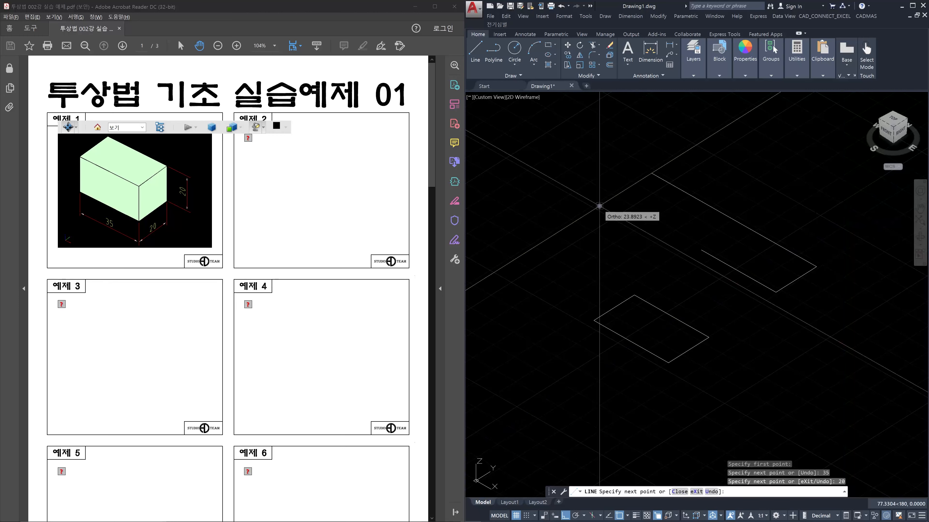
type("35")
key("Return")
type("c")
key("Return")
key("Escape")
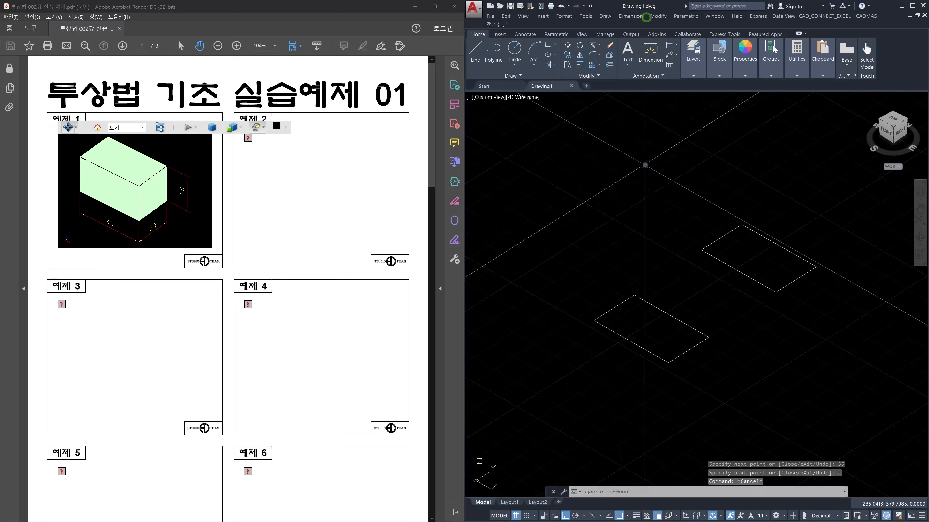
- Copy the rectangle made of four separate lines about 64 units along the Y axis
scroll(640, 208, "down", 4)
key("Escape")
key("Escape")
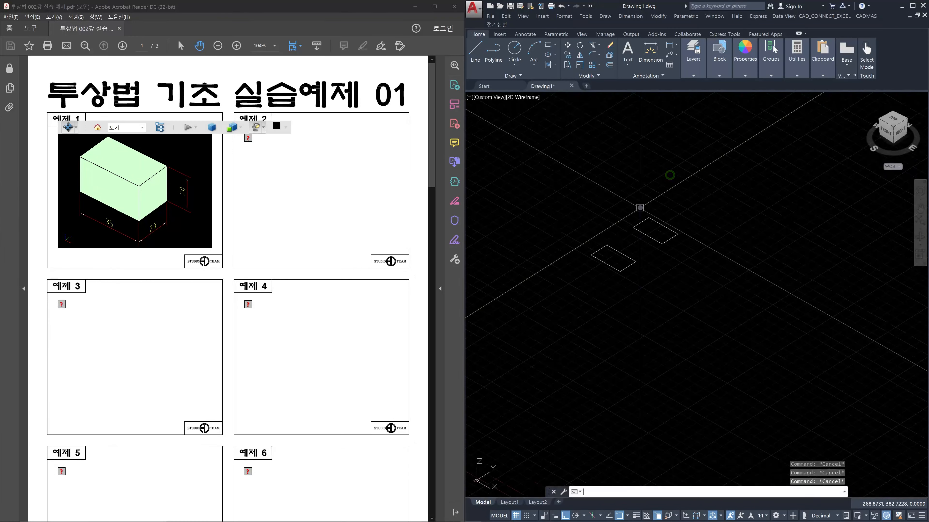
type("co")
key("Return")
left_click(631, 209)
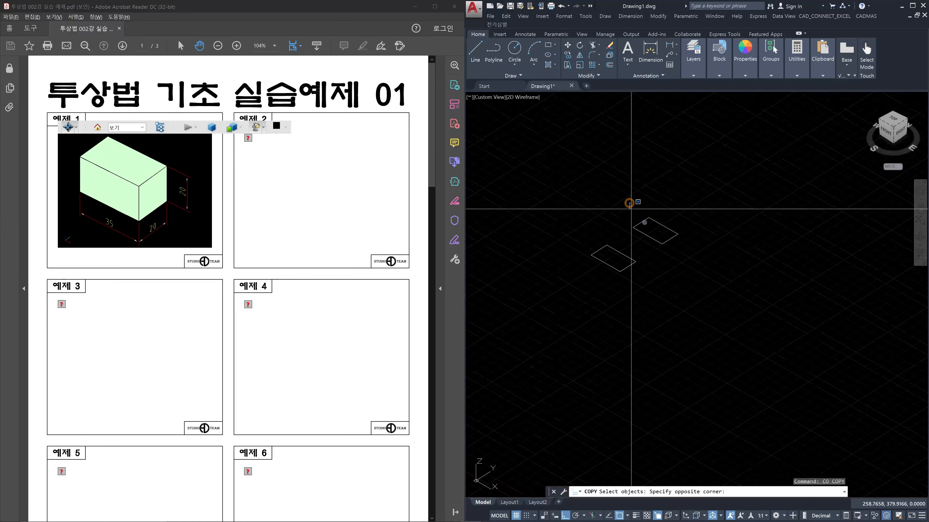
left_click(688, 267)
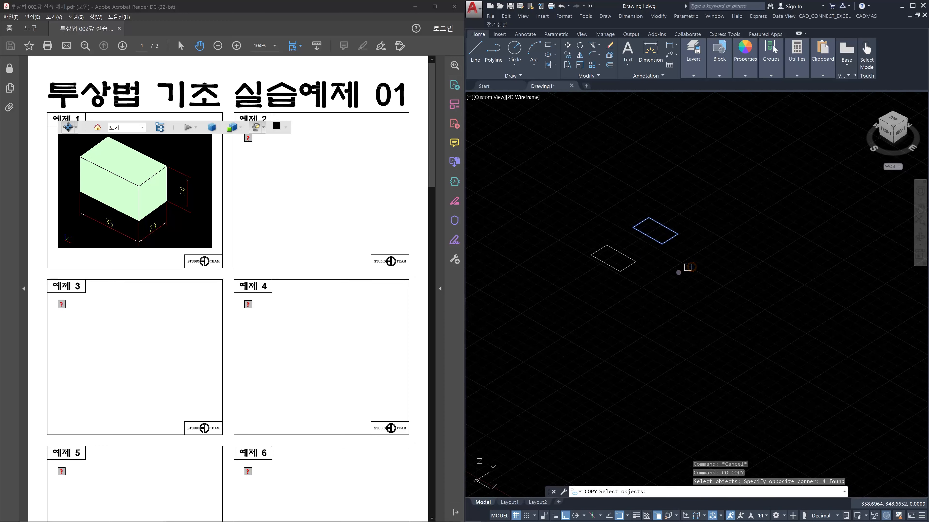
key("Return")
left_click(678, 273)
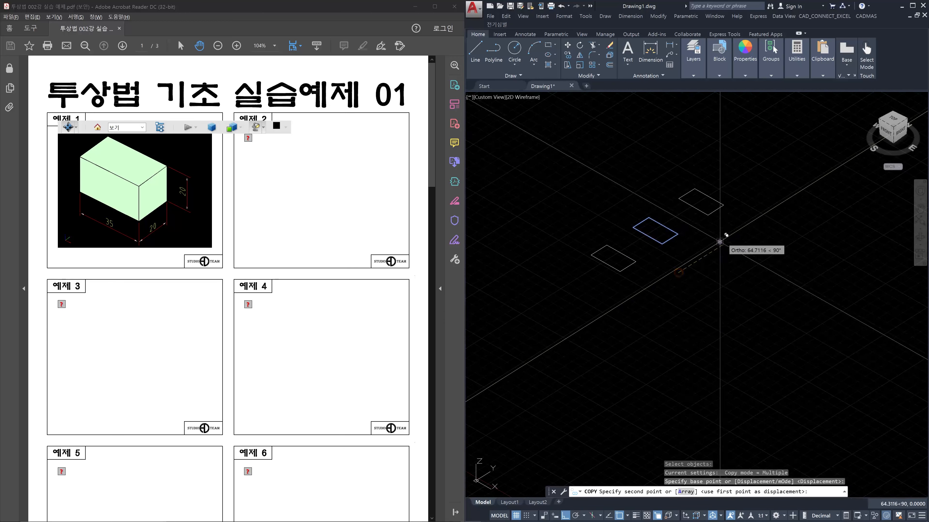
left_click(719, 242)
key("Escape")
scroll(678, 241, "up", 4)
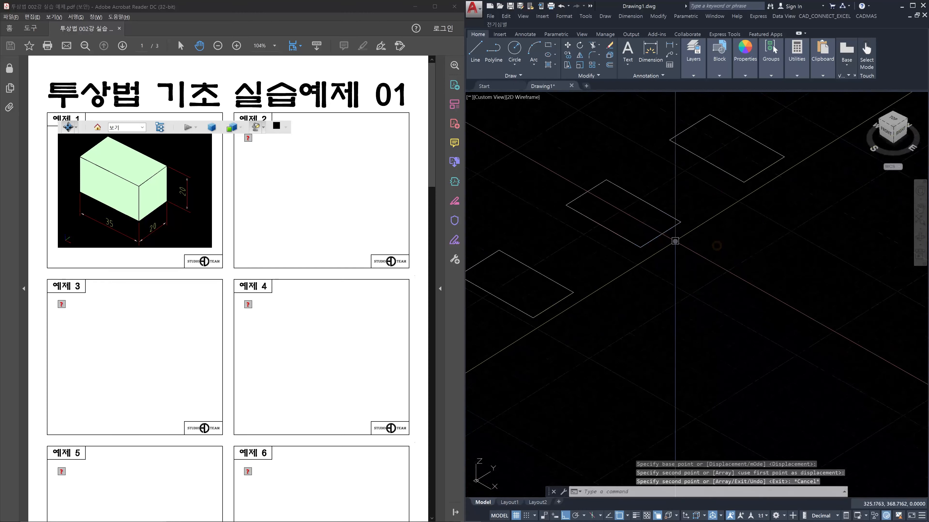
- Select the single-object rectangle and individual lines of the neighbouring outline to compare how they are built
middle_click_drag(675, 241, 741, 290)
key("Escape")
key("Escape")
middle_click_drag(682, 315, 754, 292)
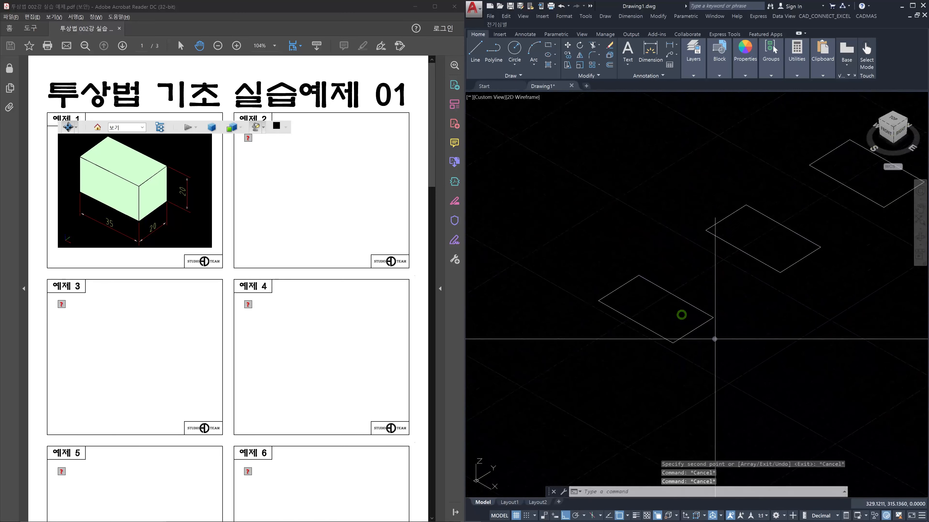
left_click(714, 339)
left_click(697, 316)
left_click(805, 283)
left_click(765, 262)
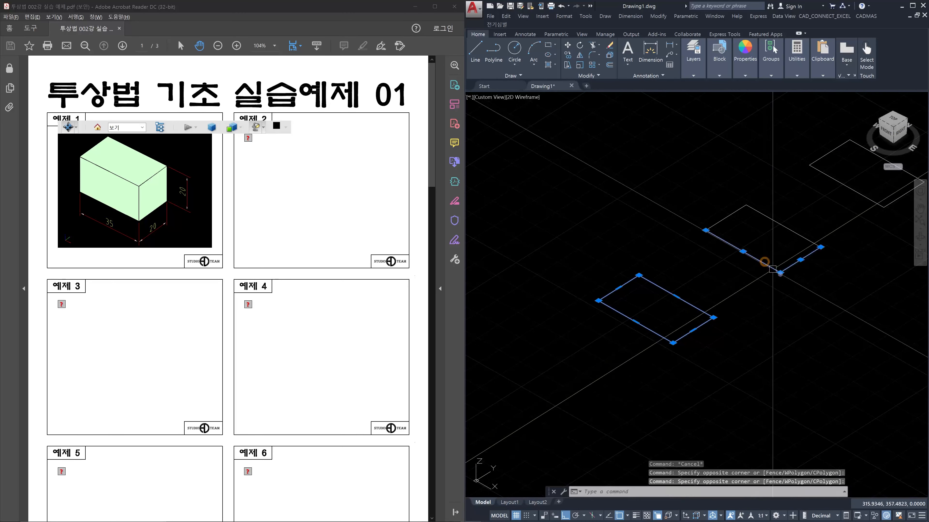
key("Escape")
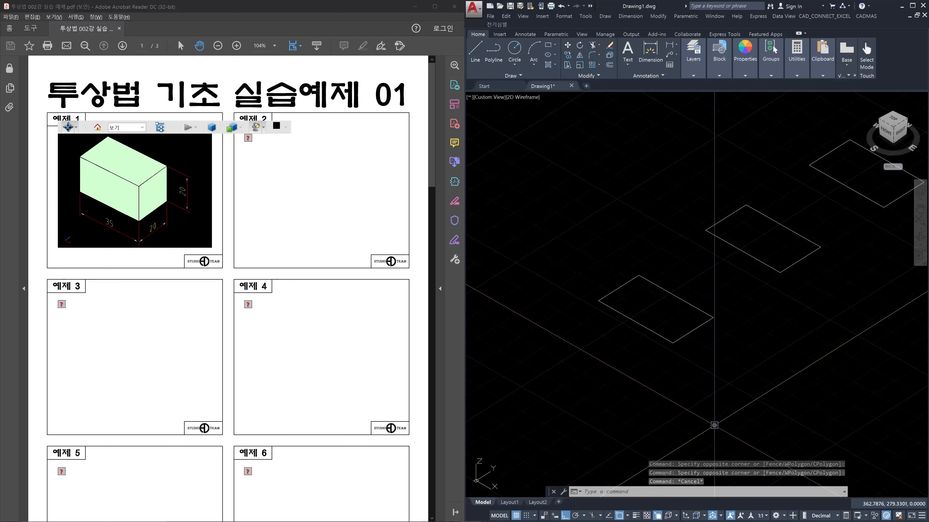
type("re")
key("Escape")
key("Escape")
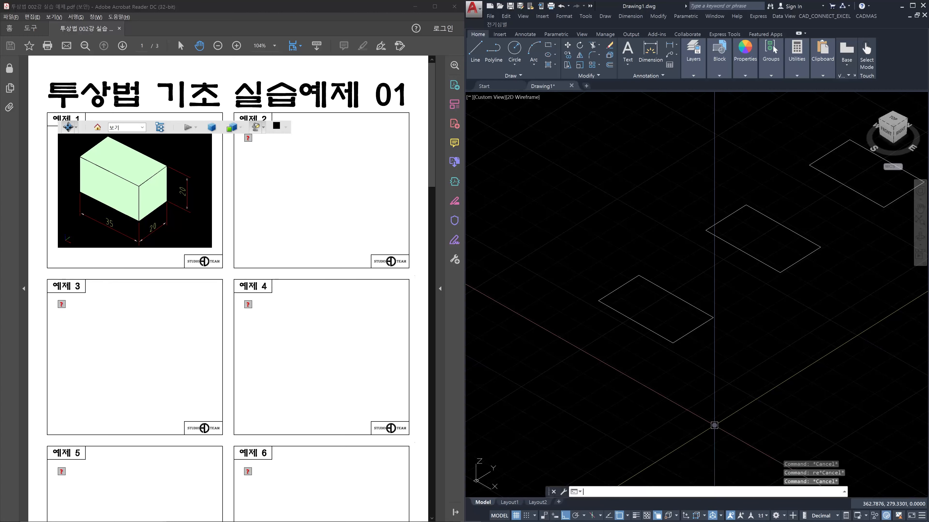
key("Escape")
- Extrude the single-object rectangle and the middle outline's four separate lines by 20, and display them in the Conceptual visual style
type("ext")
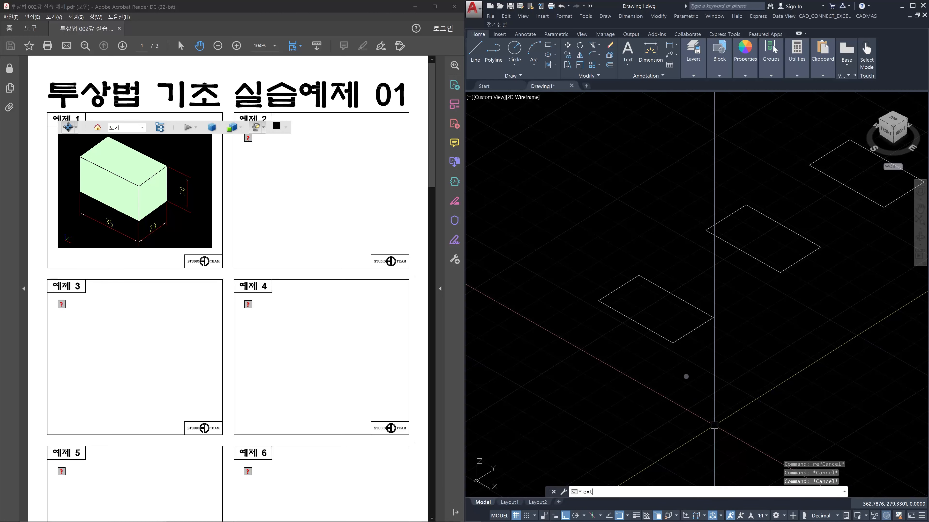
key("Return")
left_click(692, 331)
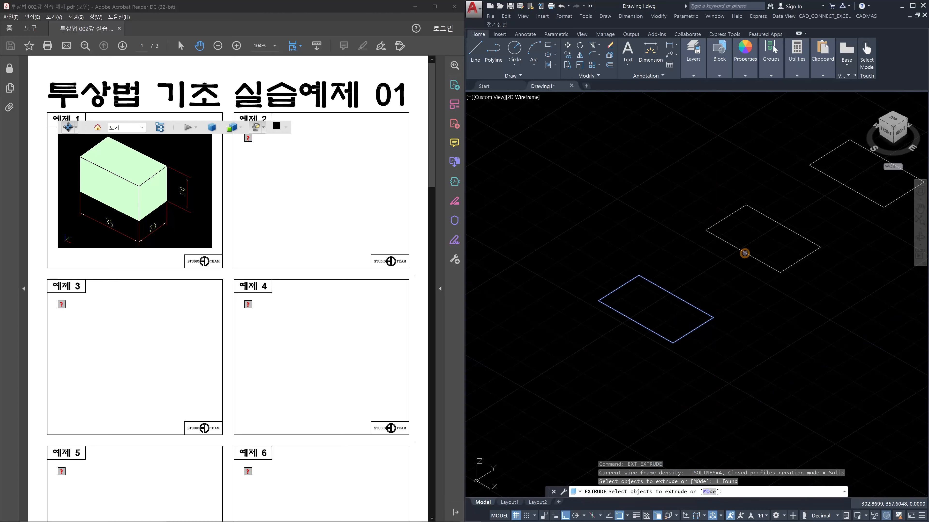
left_click(744, 253)
left_click(807, 254)
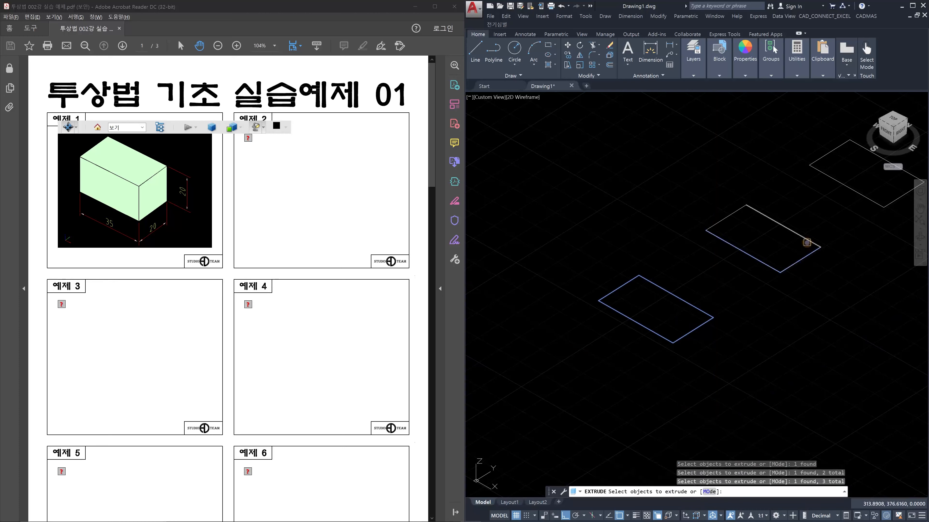
left_click(807, 243)
left_click(733, 216)
key("Return")
type("20")
key("Return")
type("vs c")
mouse_move(779, 296)
middle_mouse_down()
mouse_move(717, 318)
mouse_move(725, 353)
mouse_move(709, 346)
middle_mouse_up()
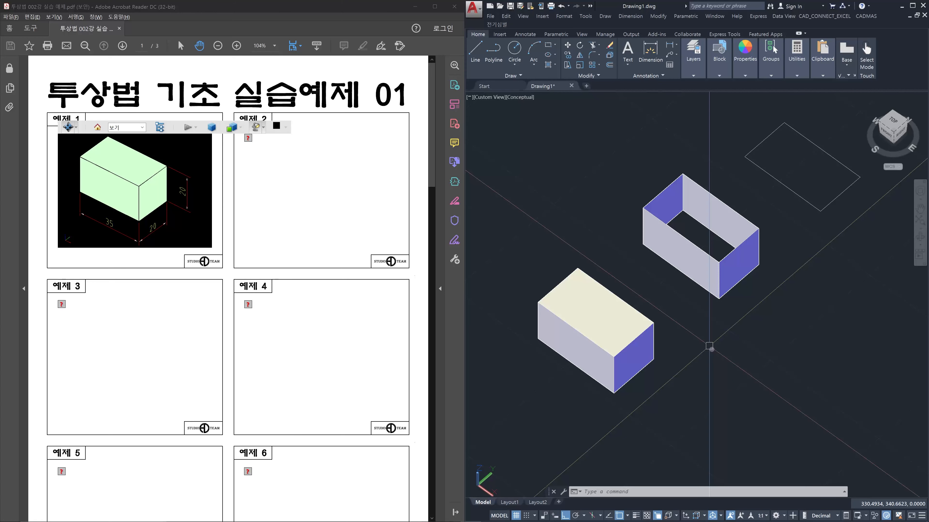
- Undo the visual style change and the extrusion of both profiles
key("ctrl+z")
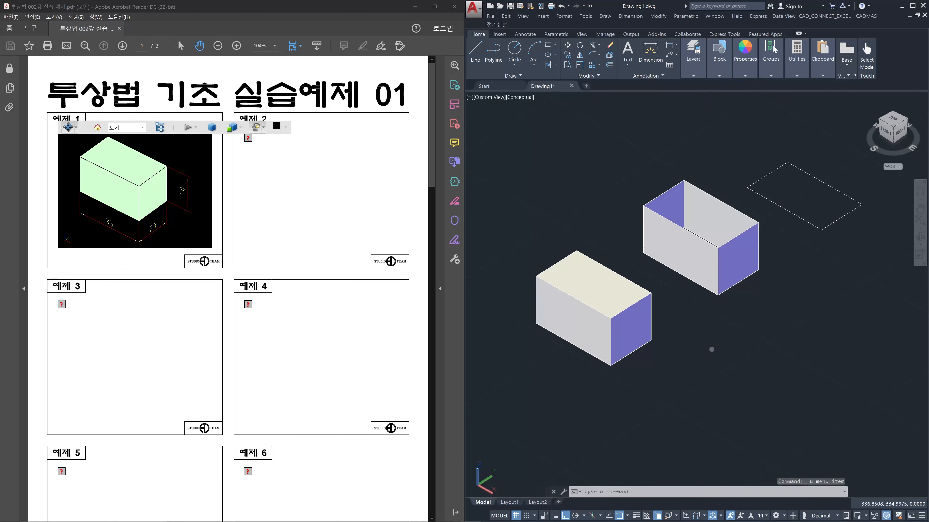
key("ctrl+z")
key("ctrl+z")
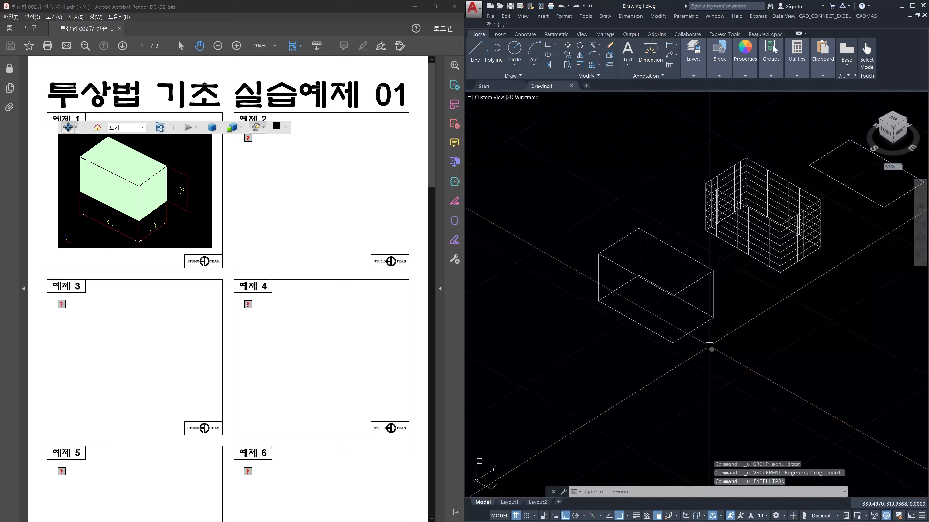
key("ctrl+z")
key("Escape")
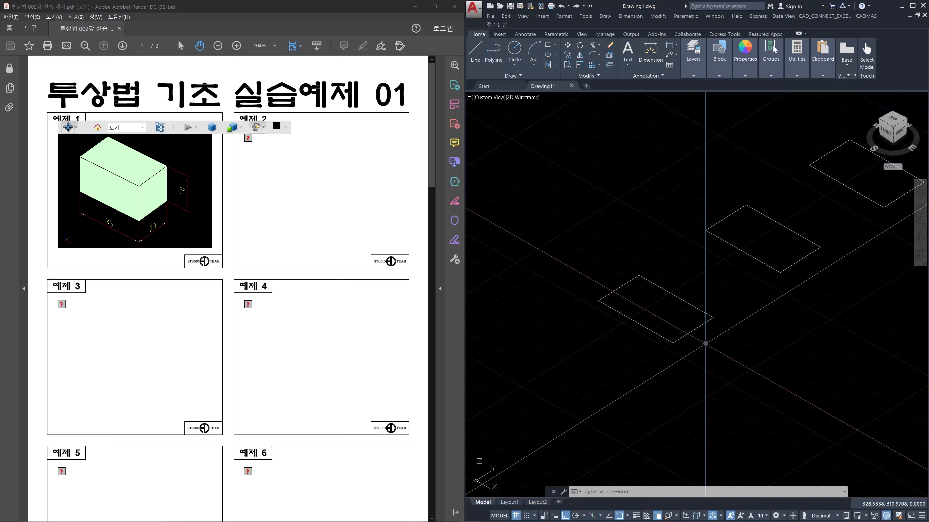
- Copy the single-object rectangle about 57 units in the negative X direction
mouse_move(622, 341)
middle_mouse_down()
mouse_move(632, 365)
mouse_move(664, 390)
middle_mouse_up()
key("Escape")
key("Escape")
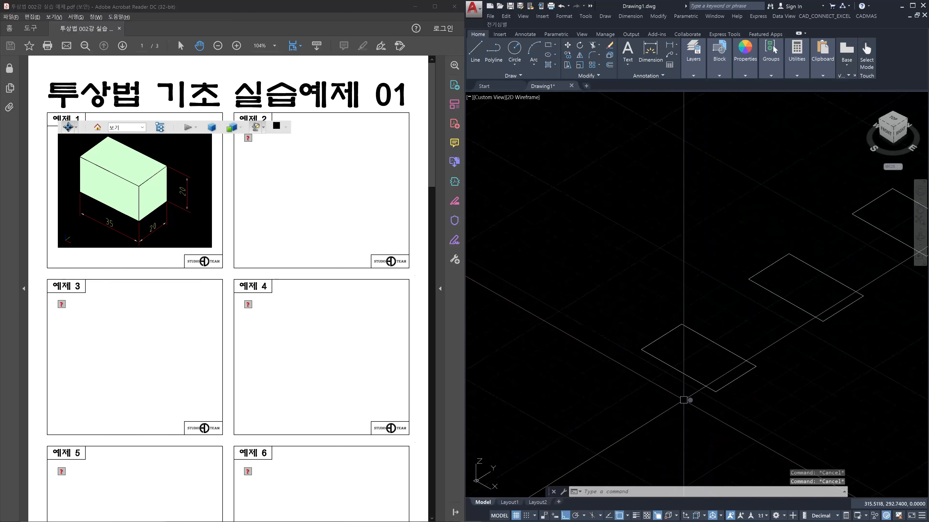
type("co")
key("Return")
left_click(719, 402)
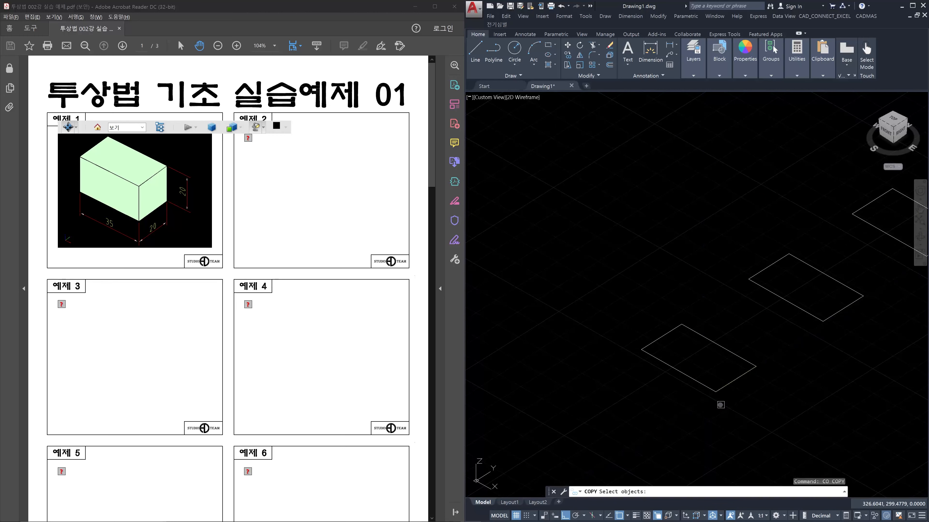
left_click(659, 361)
key("Return")
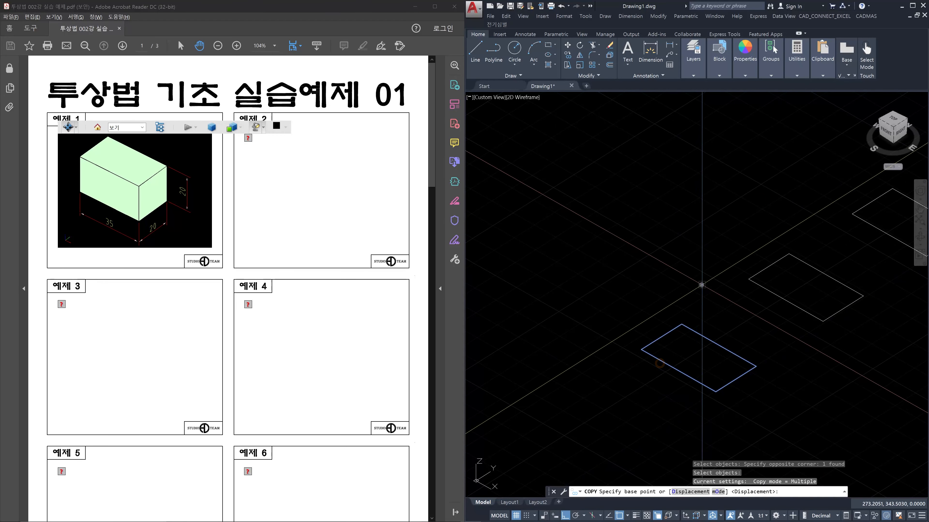
left_click(701, 285)
left_click(584, 215)
key("Escape")
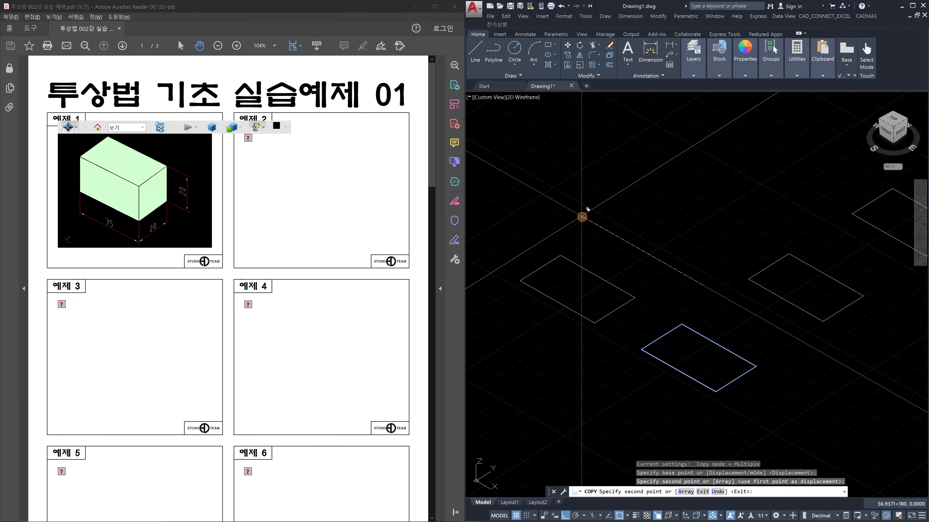
- Draw a diagonal line across one corner of the copied rectangle, from its long edge to the adjoining short edge
scroll(626, 289, "up", 2)
middle_click_drag(626, 290, 621, 289)
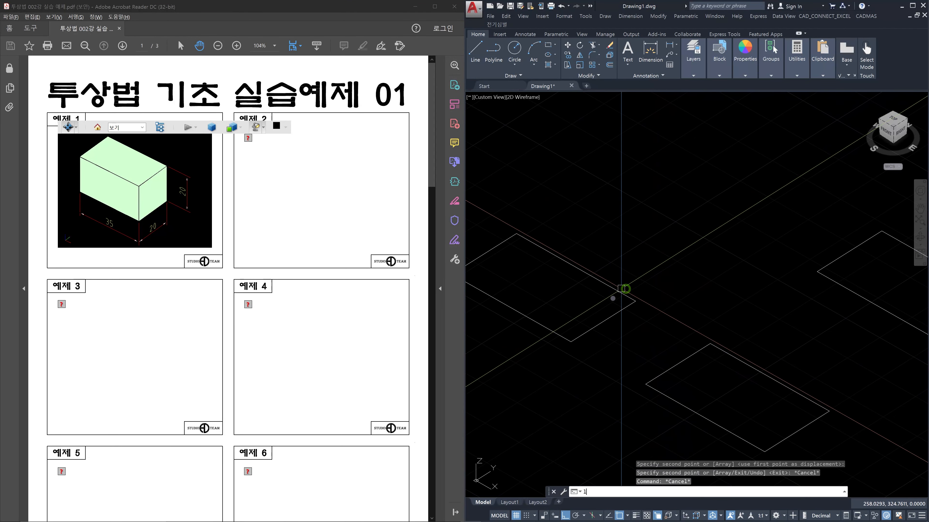
type("1")
key("Return")
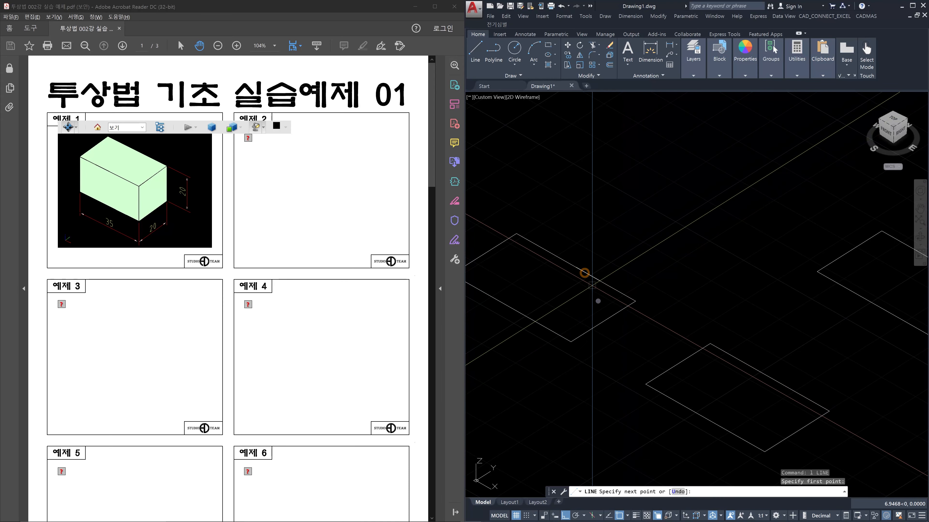
left_click(576, 268)
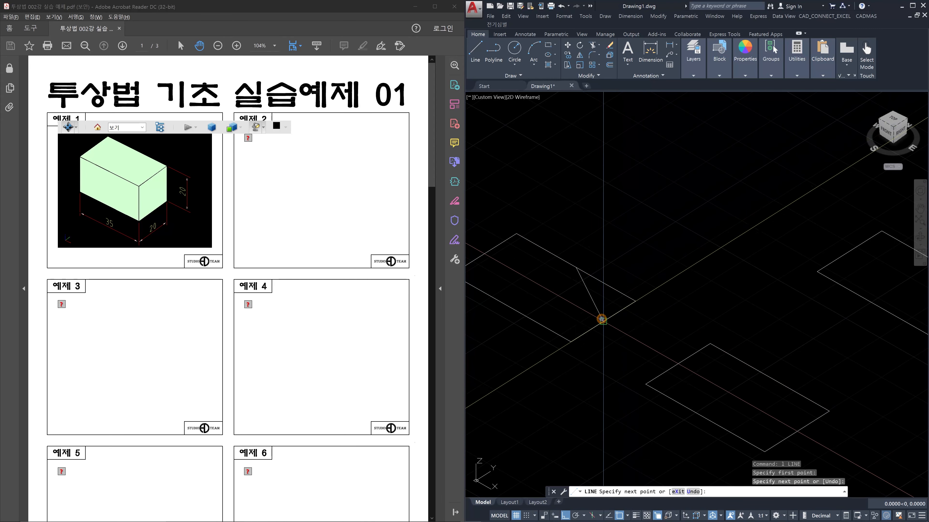
left_click(600, 312)
key("Escape")
- Trim the copied rectangle's corner away, using the diagonal line as the cutting edge
type("tr")
key("Return")
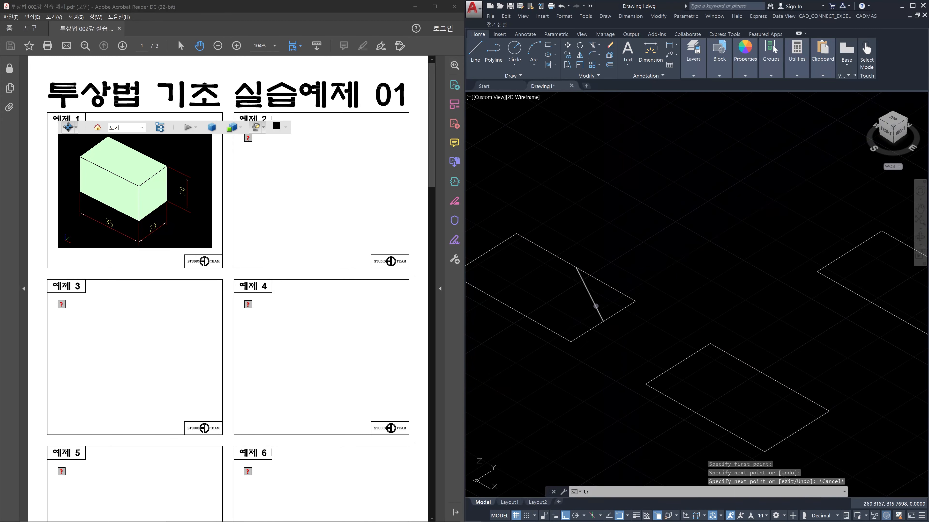
left_click(596, 306)
key("Return")
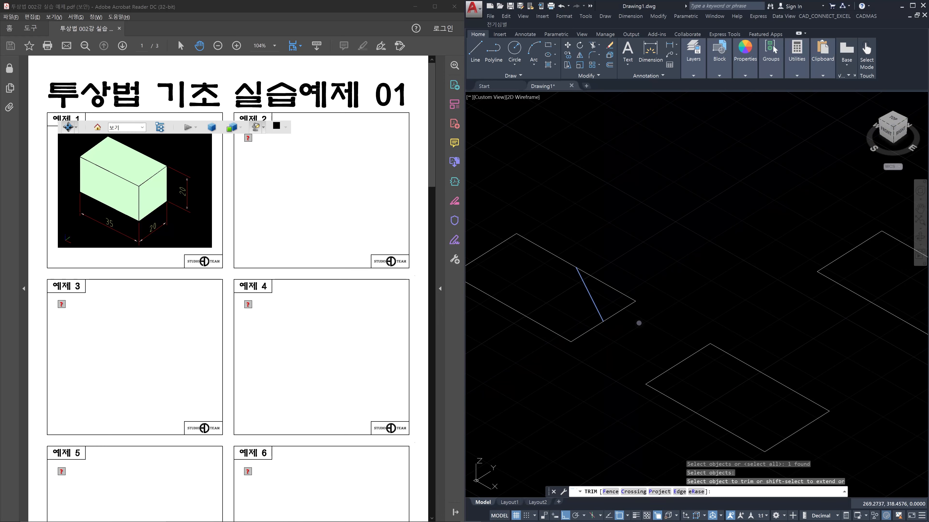
left_click(638, 323)
left_click(618, 288)
key("Escape")
- Erase the diagonal line to leave the copied rectangle as an open polyline
left_click(612, 296)
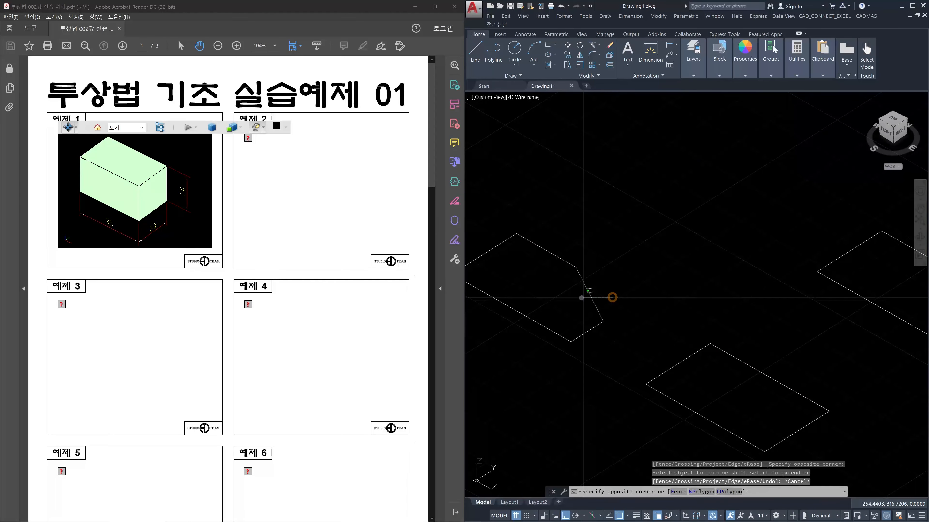
left_click(580, 298)
key("Delete")
scroll(580, 298, "down", 3)
key("Escape")
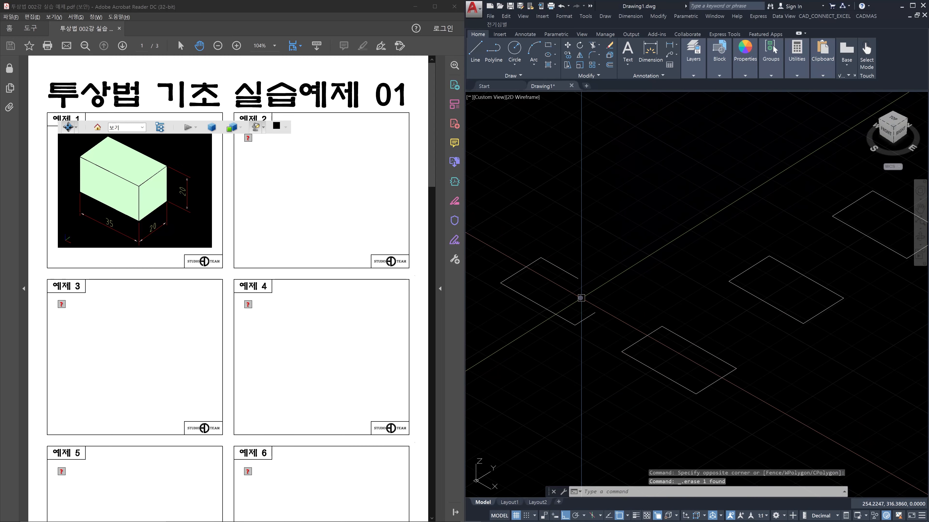
- Select the open polyline and one line of the separate-line rectangle to compare them as objects
scroll(580, 298, "up", 2)
left_click(563, 322)
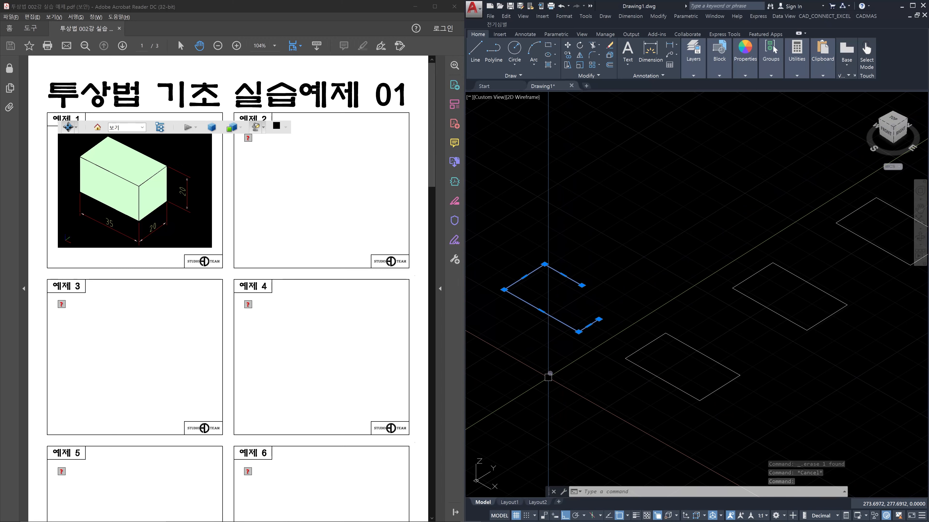
key("Escape")
left_click(782, 316)
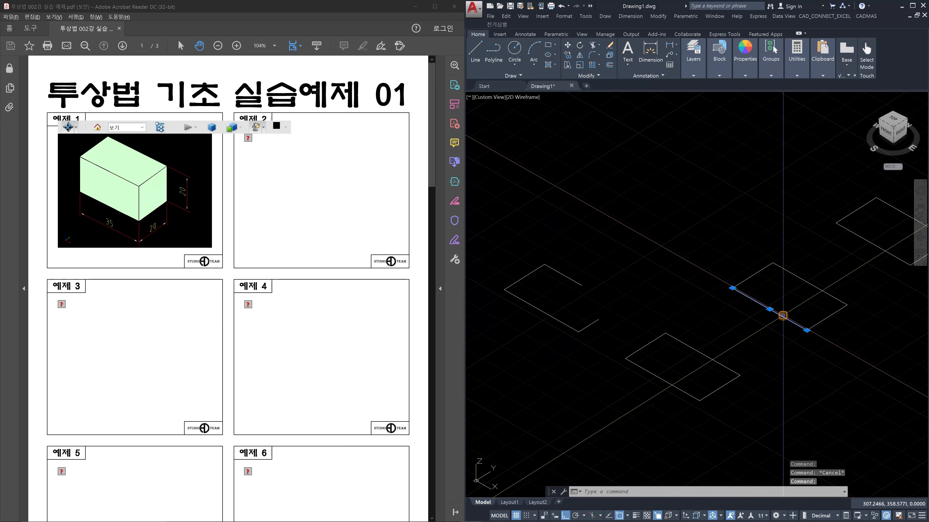
key("Escape")
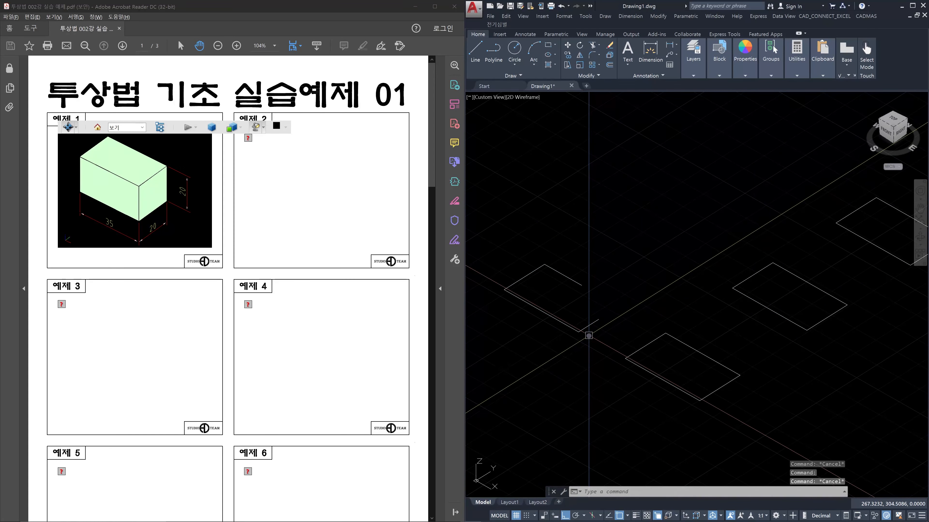
left_click(589, 327)
key("Escape")
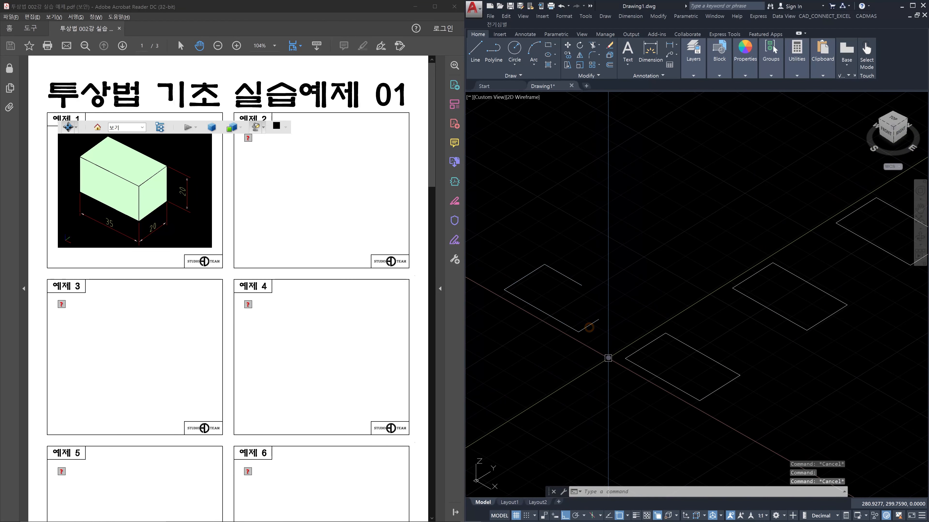
- Extrude the open polyline upward, setting its height freehand
type("ext")
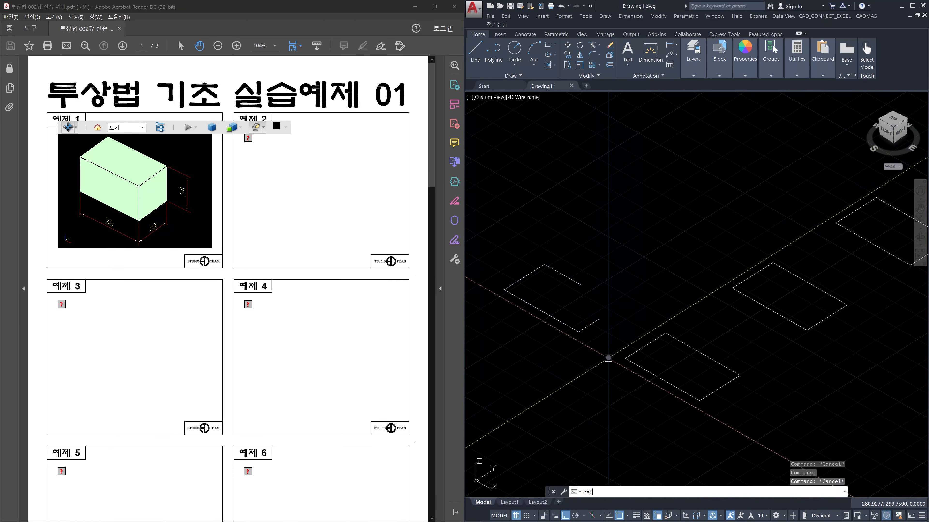
key("Return")
left_click(591, 323)
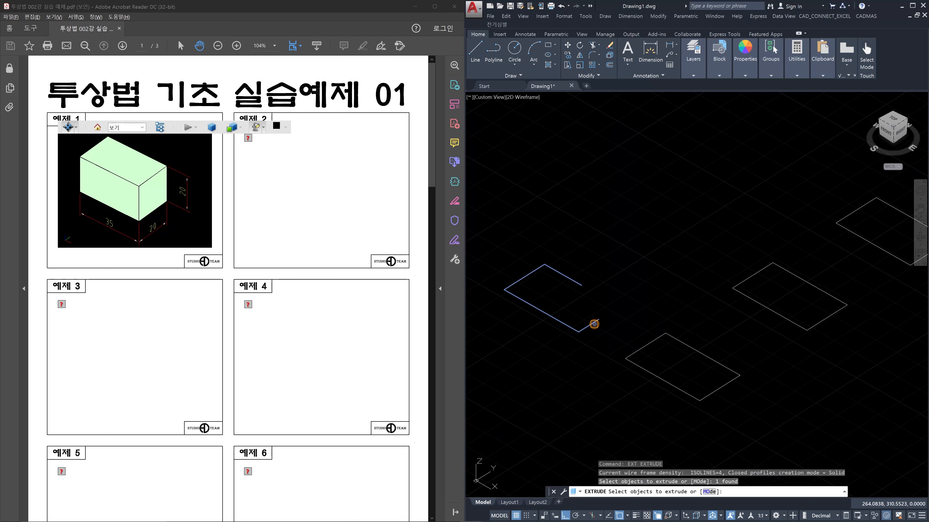
key("Return")
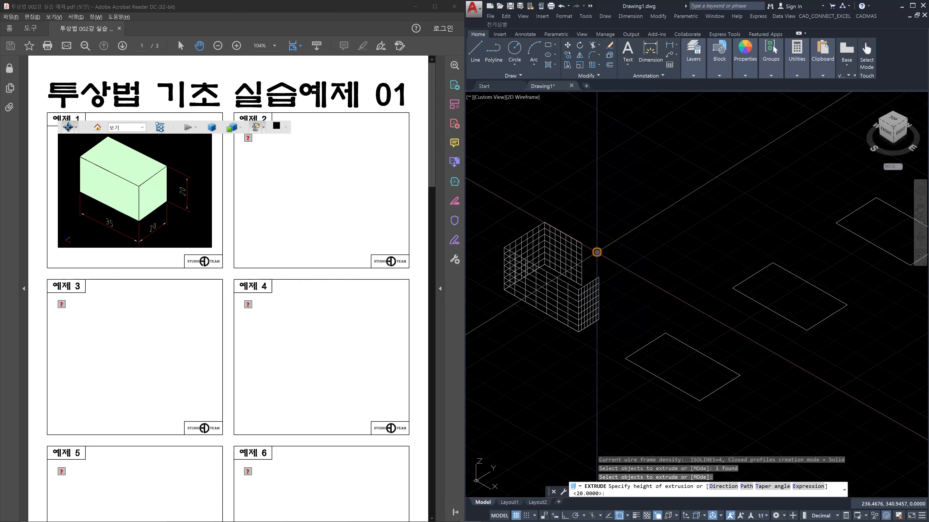
left_click(596, 253)
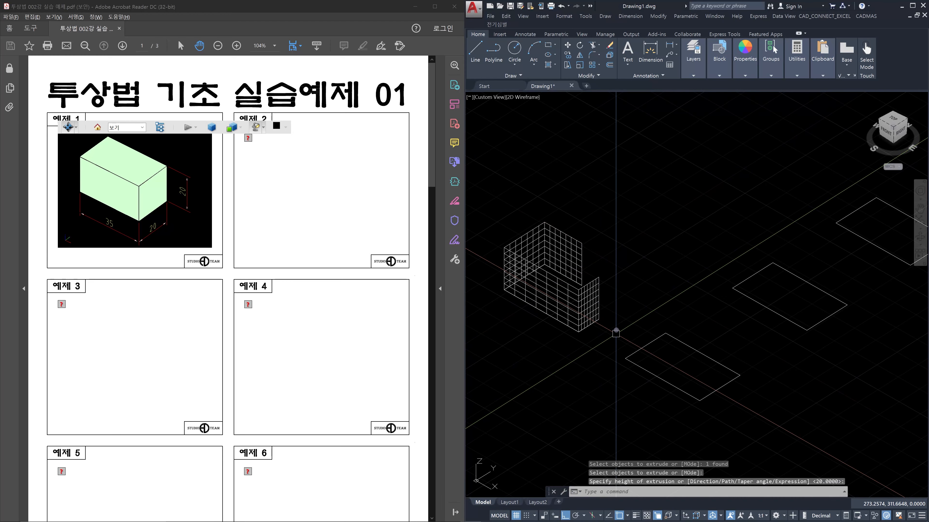
- Inspect the extruded open polyline from another angle, then undo its extrusion
middle_click_drag(616, 333, 599, 348, "shift")
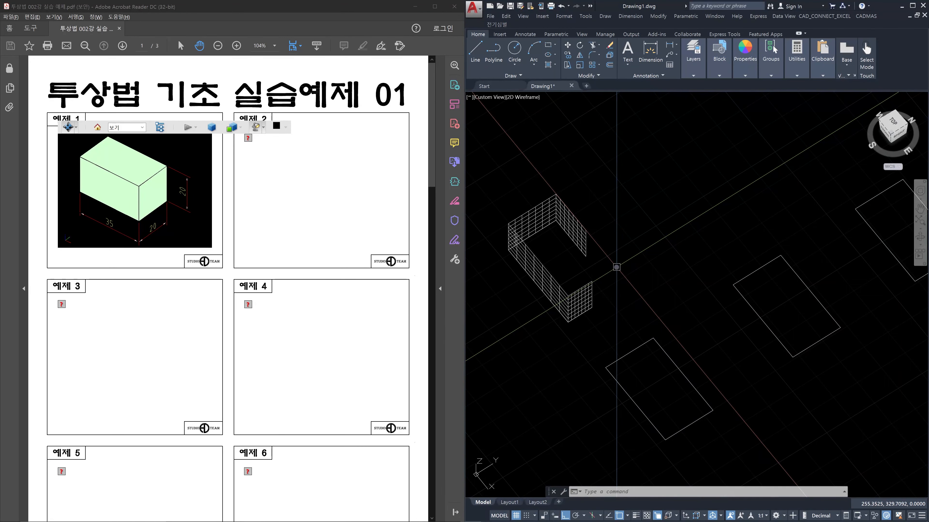
middle_click_drag(617, 267, 618, 275, "shift")
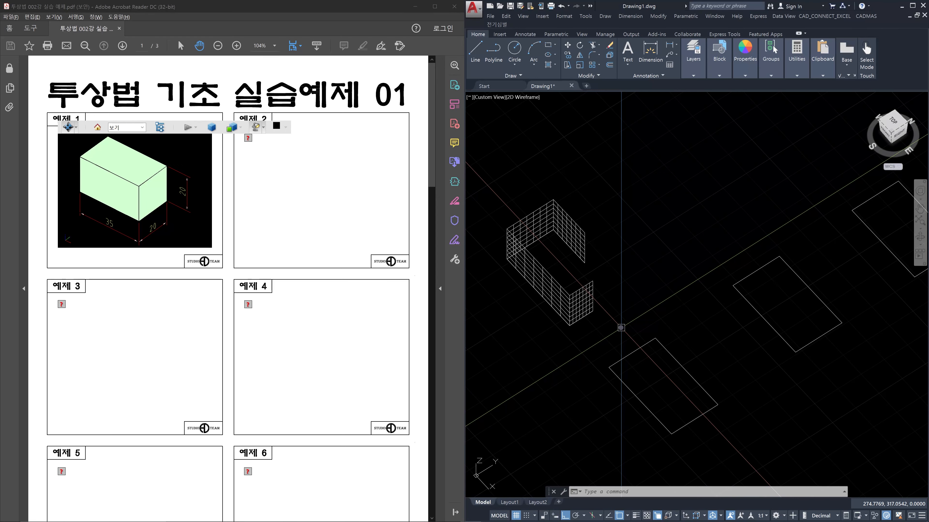
key("ctrl+z")
key("ctrl+z")
key("ctrl+z")
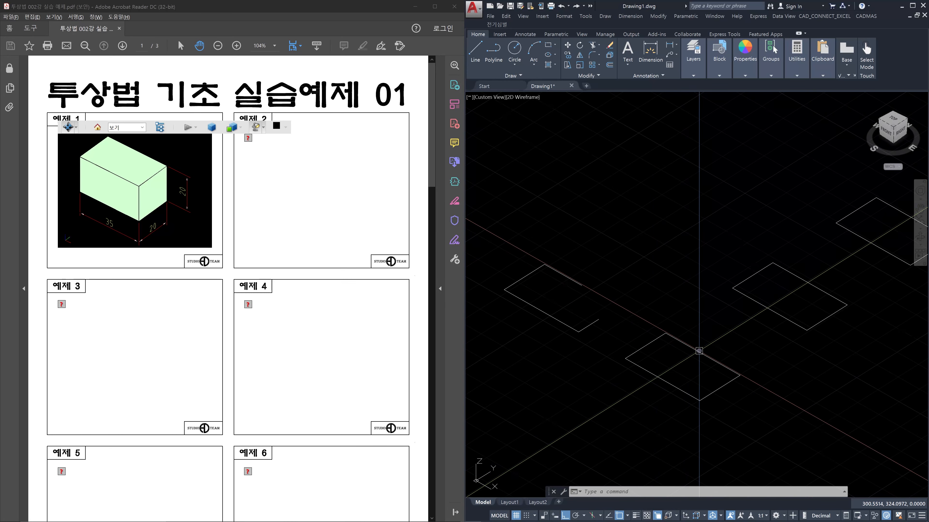
- Select the closed rectangle and all four lines of the neighbouring separate-line rectangle to compare how they are built
left_click(699, 351)
left_click(788, 320)
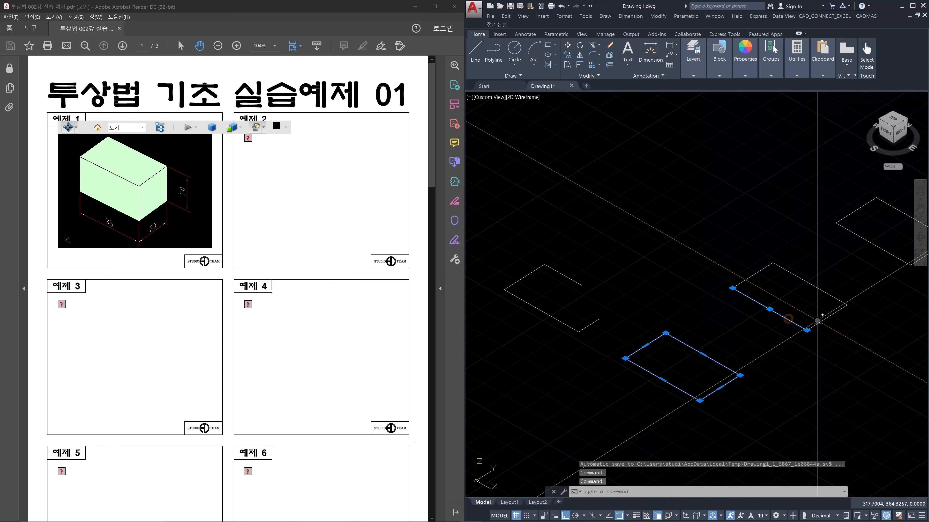
left_click(821, 321)
left_click(827, 295)
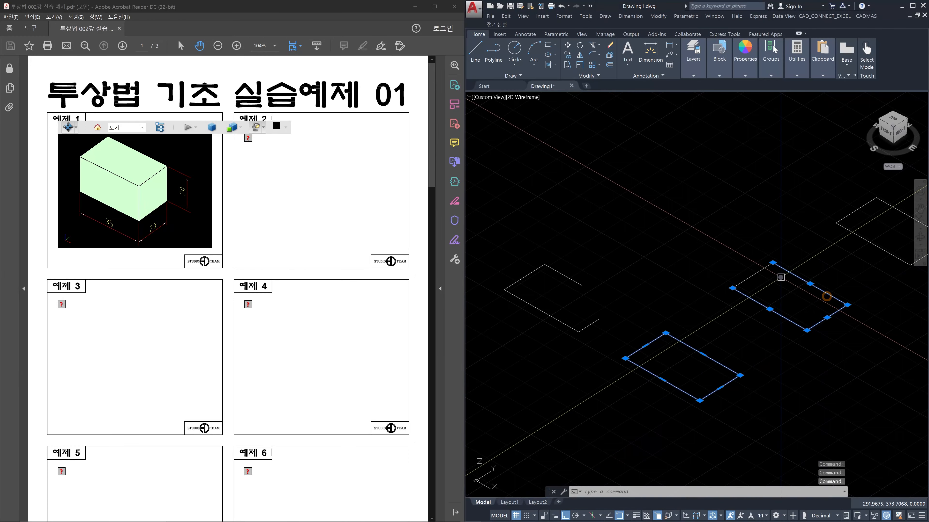
left_click(763, 271)
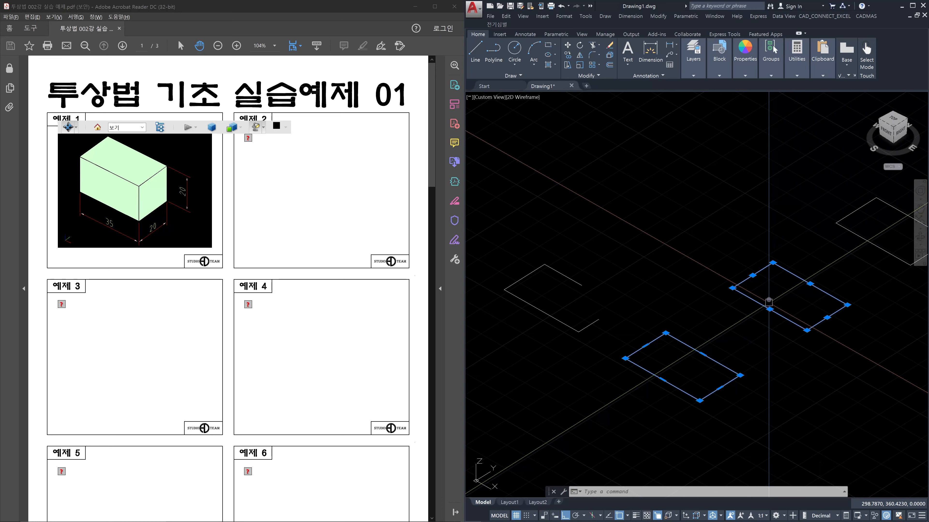
key("Escape")
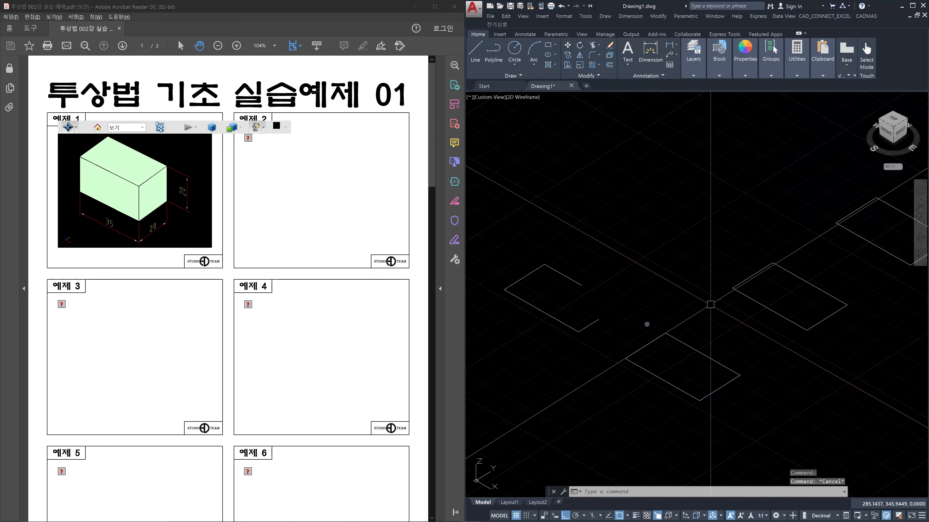
- Erase the open polyline
left_click(613, 339)
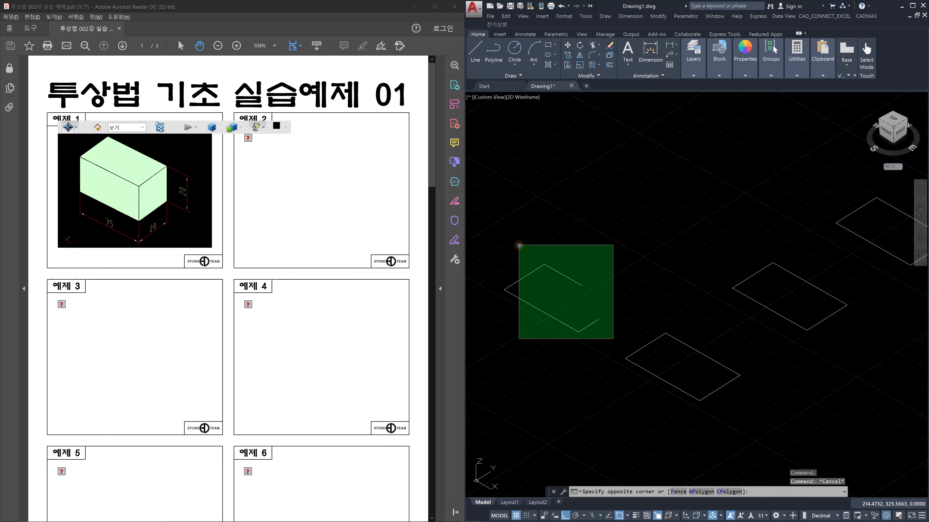
left_click(520, 245)
key("Delete")
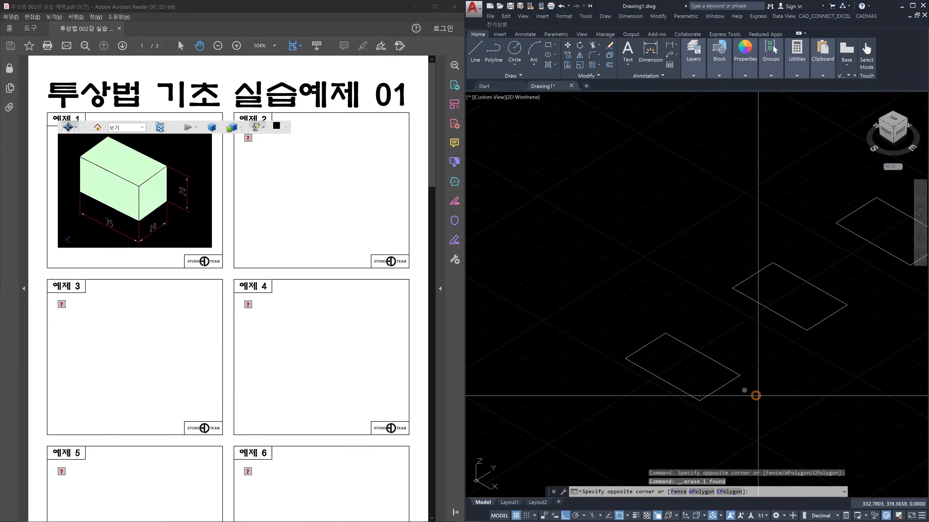
- Check the closed rectangle as a single object, then pick the middle rectangle's sides one at a time as individual lines
left_click(716, 366)
middle_click_drag(828, 392, 717, 407)
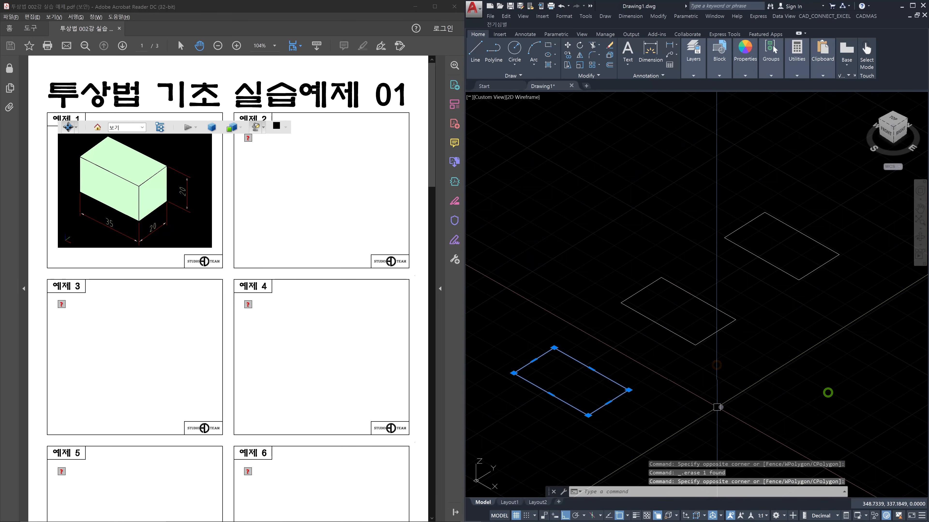
key("Escape")
left_click(717, 349)
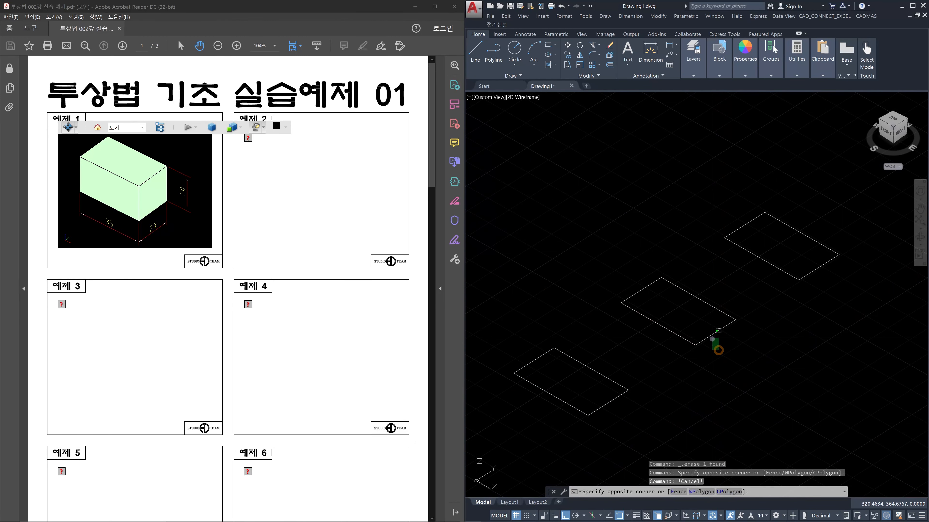
left_click(711, 333)
left_click(708, 324)
left_click(689, 291)
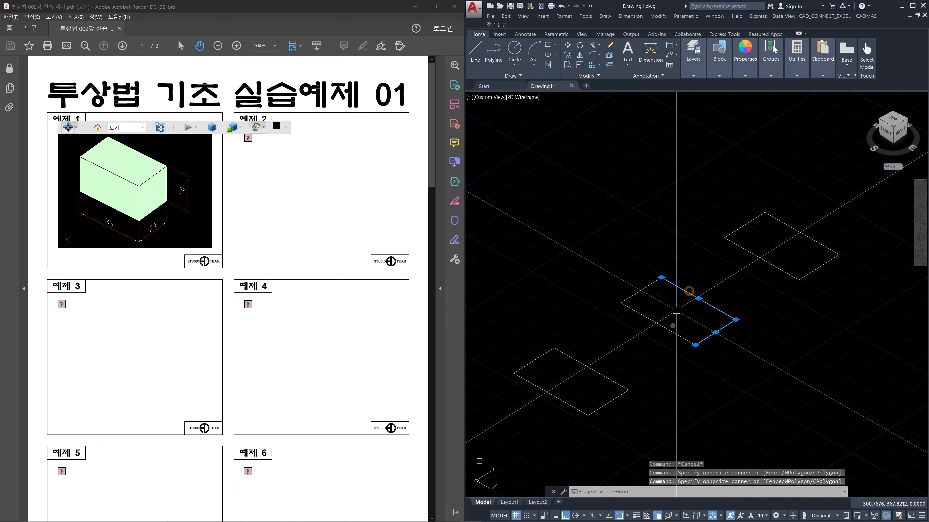
left_click(674, 335)
left_click(649, 315)
left_click(652, 295)
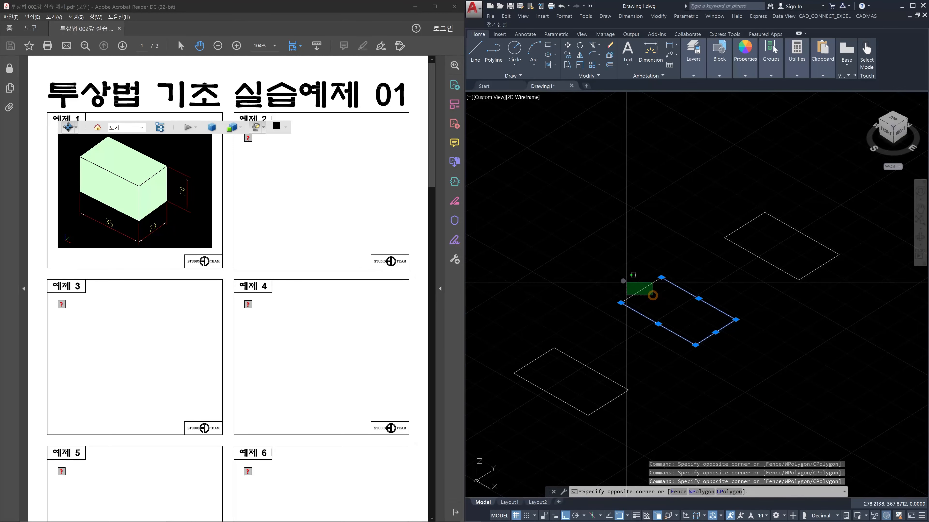
key("Escape")
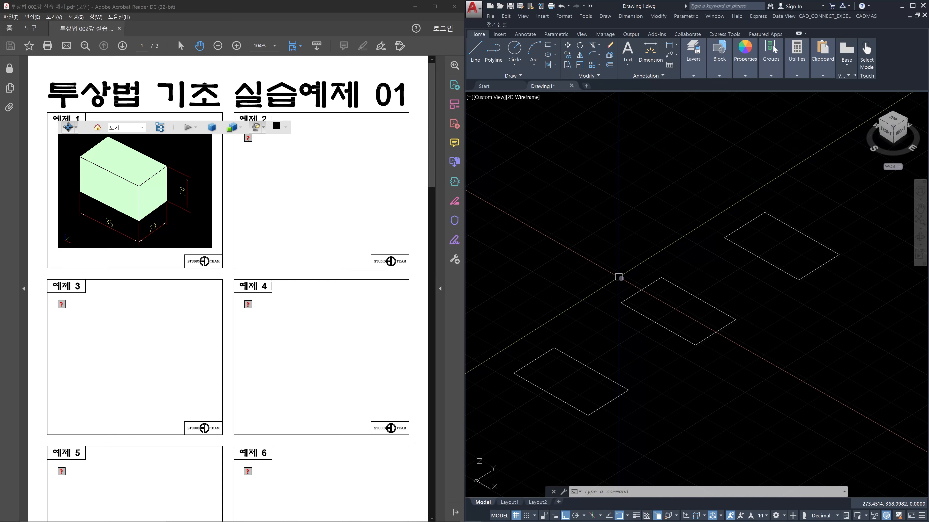
- Join the four lines of the middle rectangle into one polyline and check that it selects as one object
type("j")
key("Return")
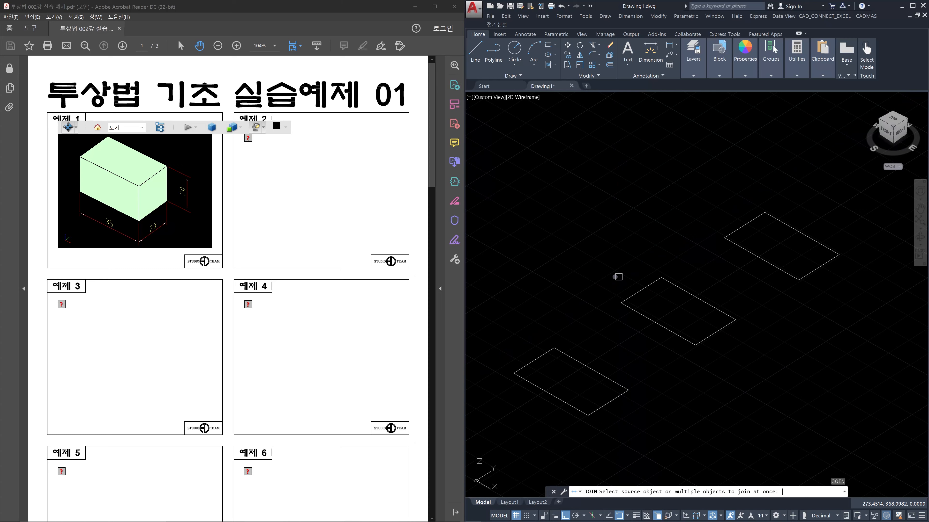
left_click(613, 263)
left_click(736, 361)
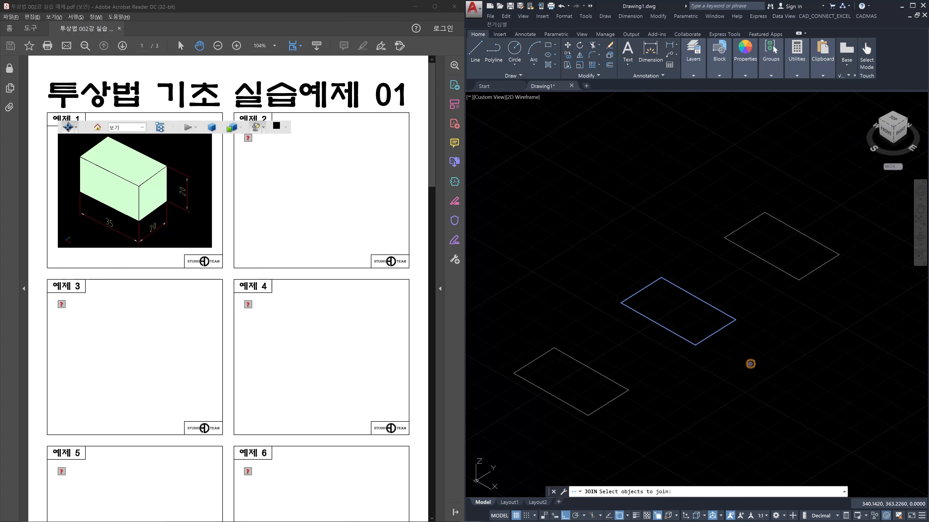
key("Return")
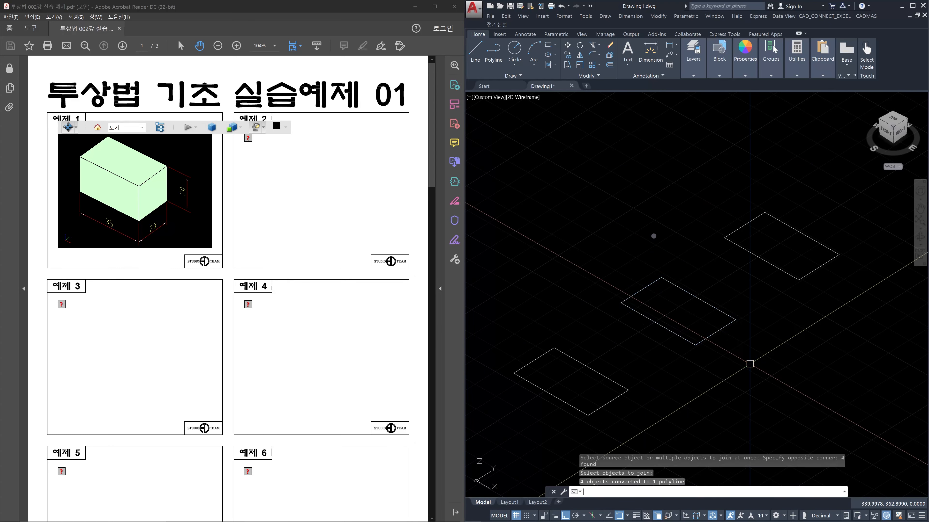
key("Escape")
left_click(667, 279)
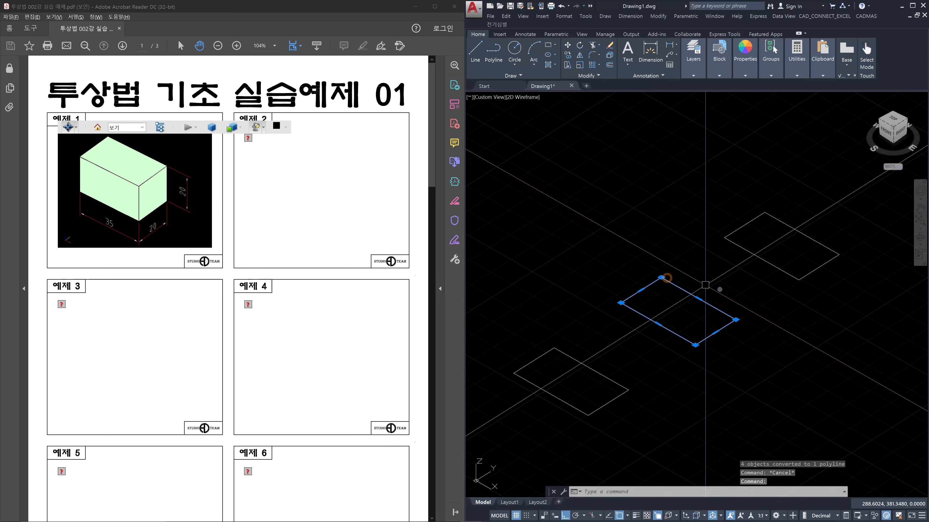
key("Escape")
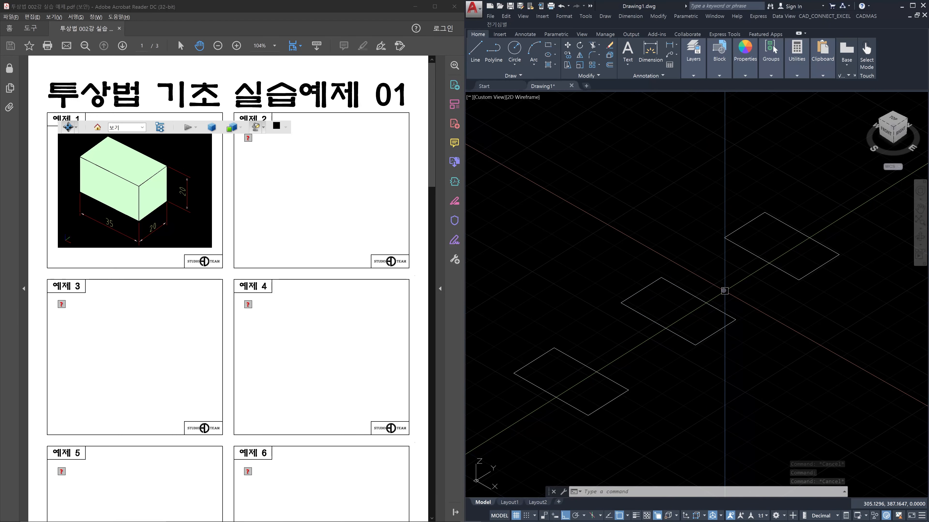
- Convert the remaining separate-line rectangle beyond the joined one into a region and check it as a single object
middle_click_drag(729, 292, 715, 311)
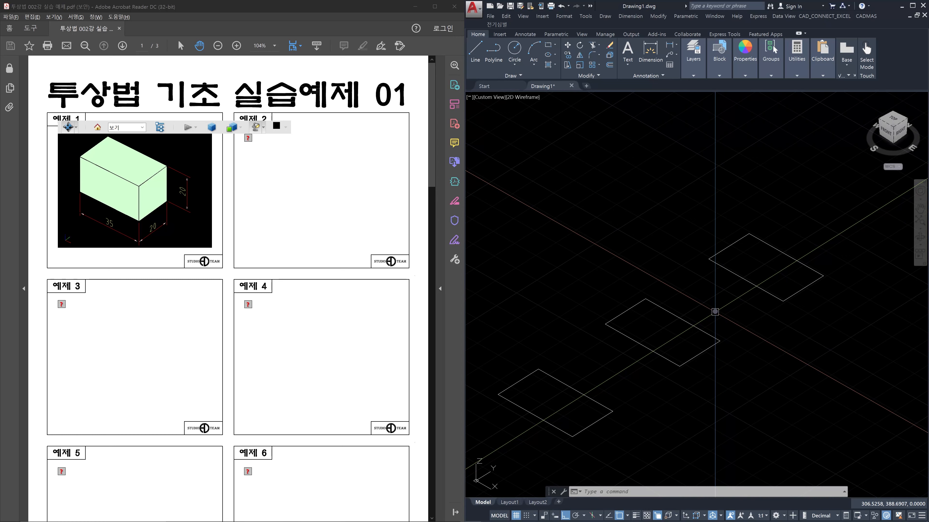
type("reg")
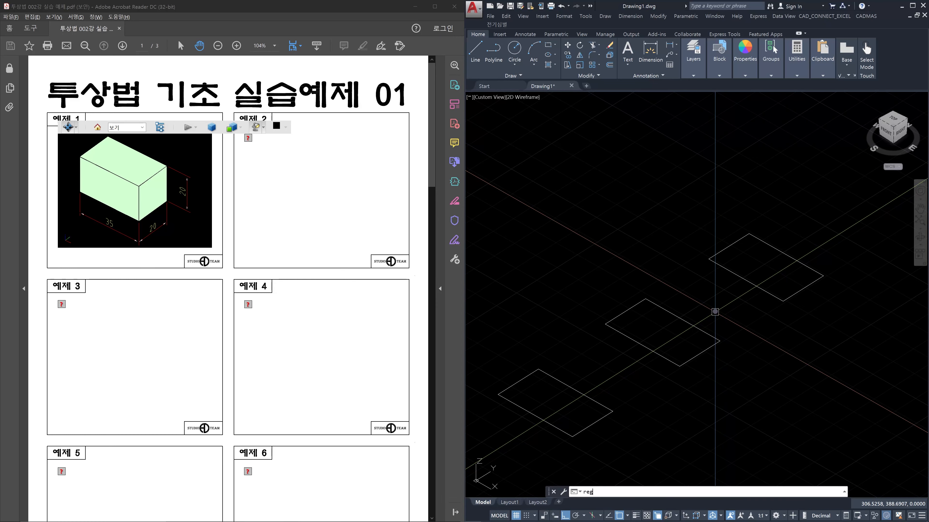
type("ion")
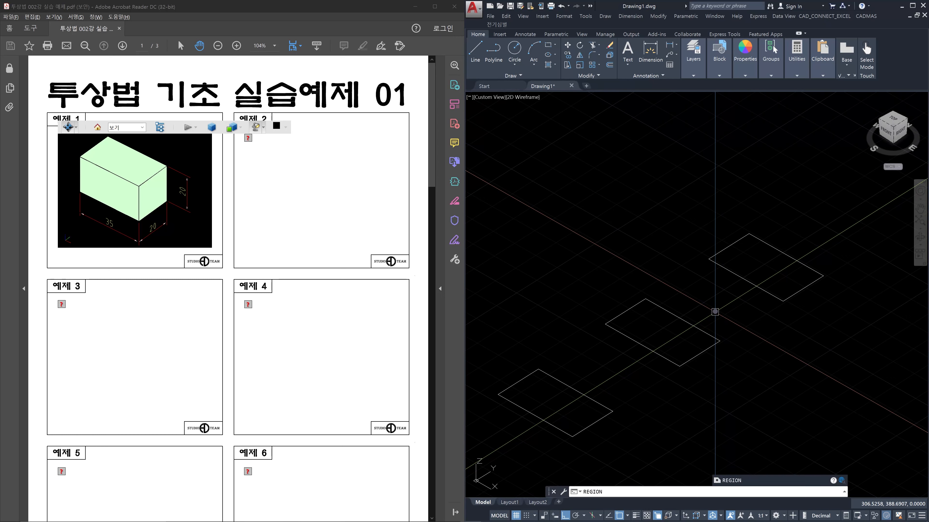
key("BackSpace")
key("BackSpace")
key("BackSpace")
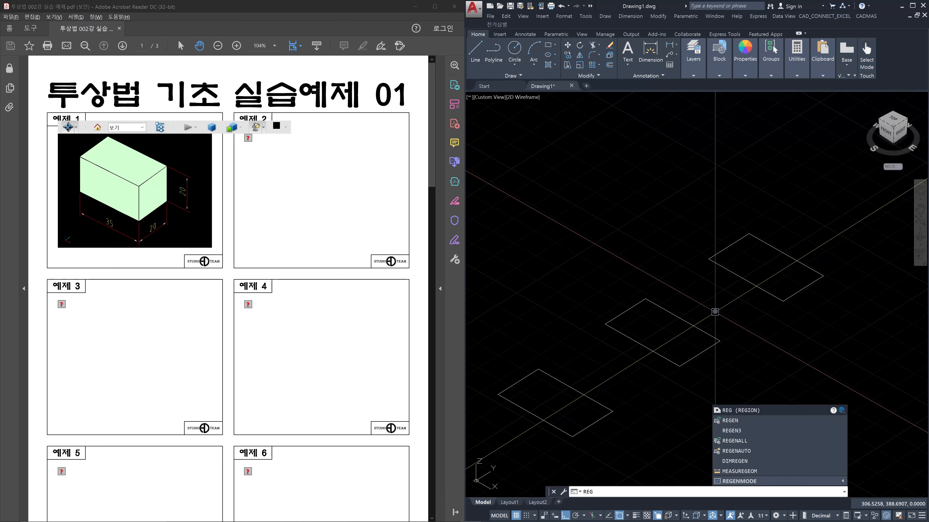
key("Return")
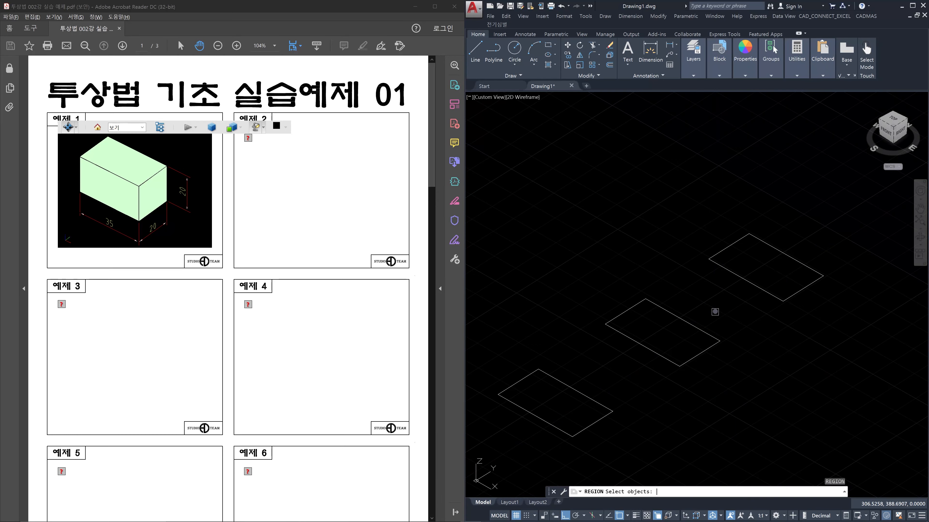
left_click(697, 195)
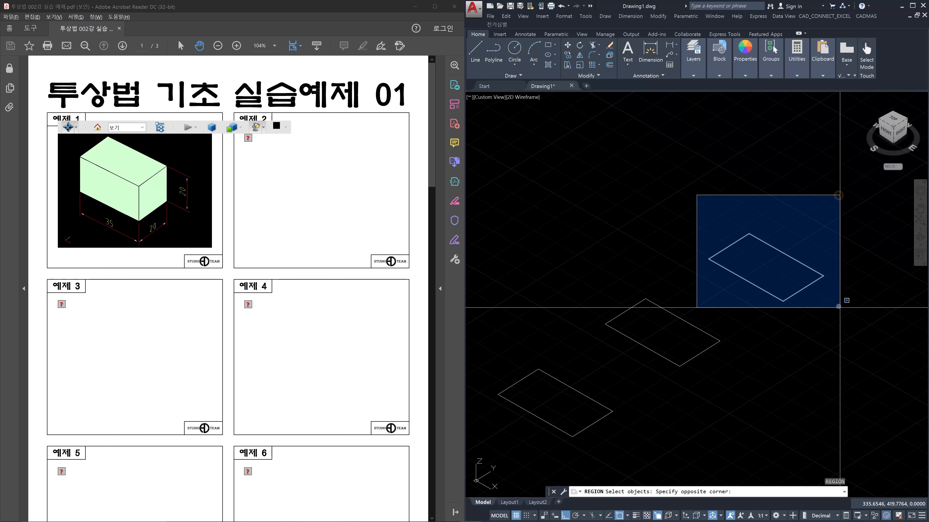
left_click(839, 307)
key("Return")
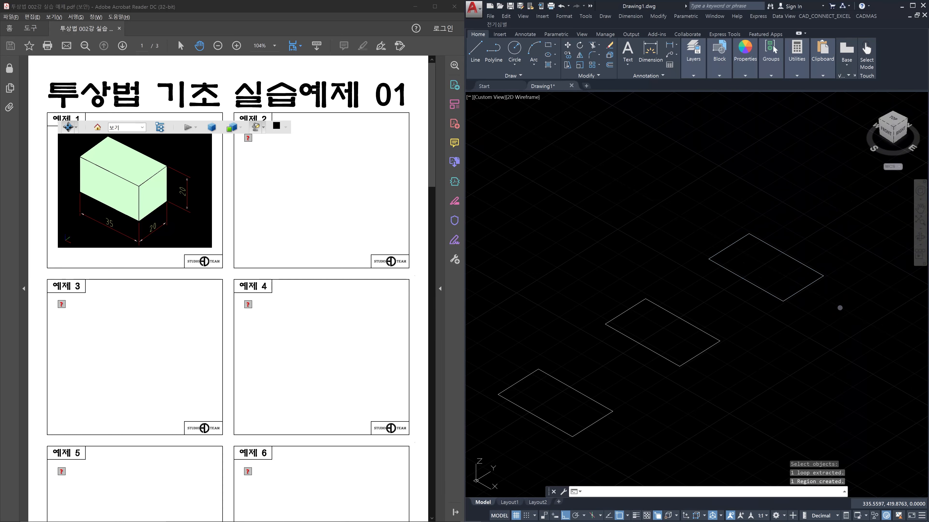
key("Escape")
left_click(758, 289)
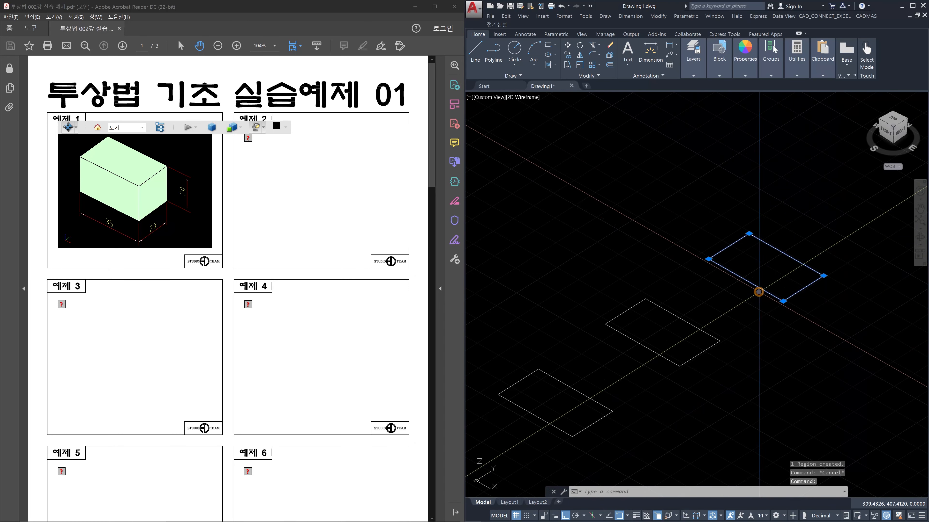
key("Escape")
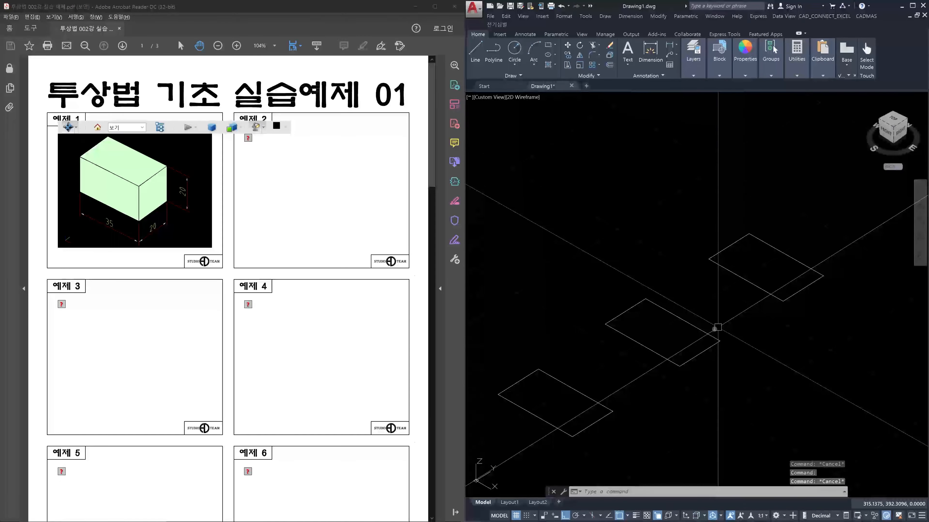
- Select the joined polyline and the region together to compare their grips
left_click(708, 336)
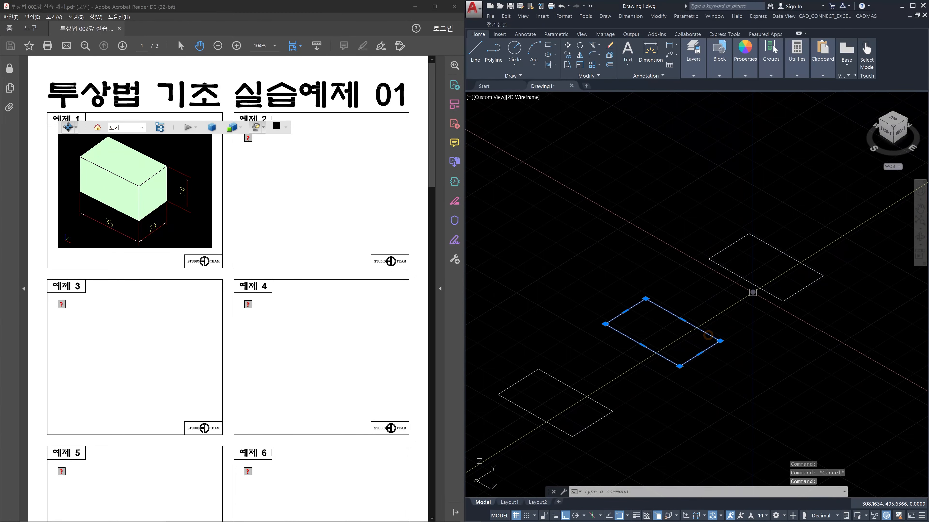
left_click(756, 286)
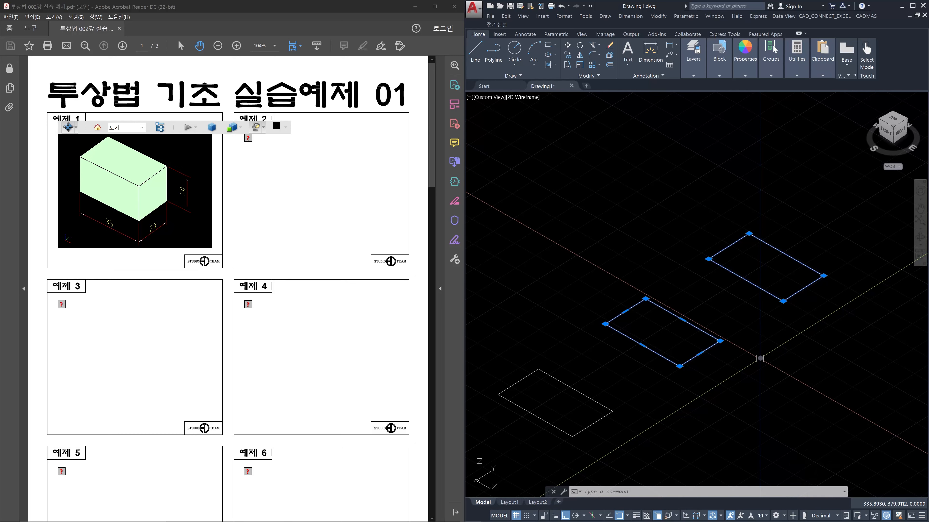
key("Escape")
key("Escape")
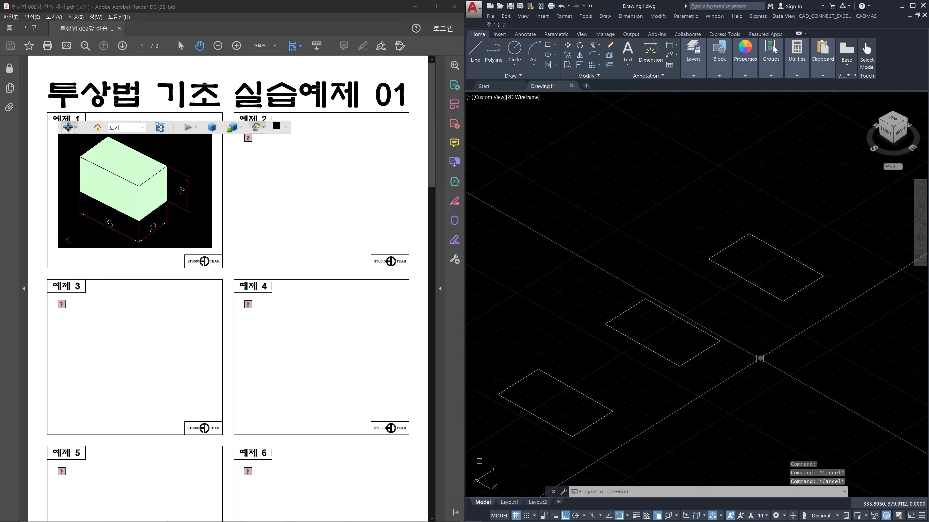
- Set the visual style to Conceptual and select the joined polyline to compare it with the region
type("vs")
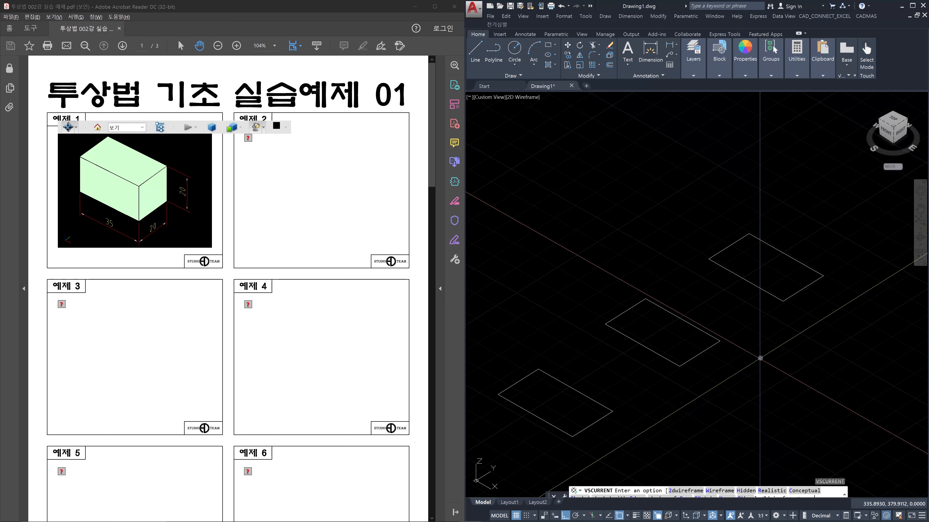
key("Return")
type("c")
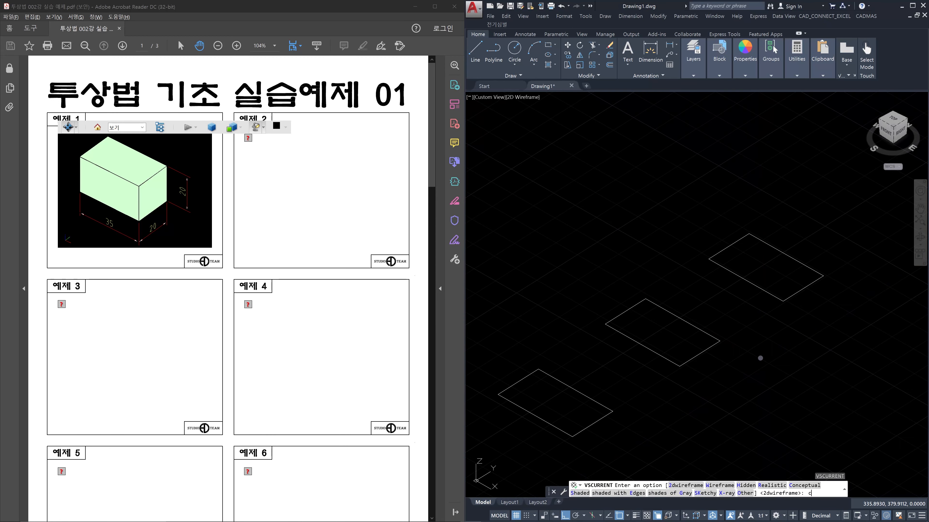
key("Return")
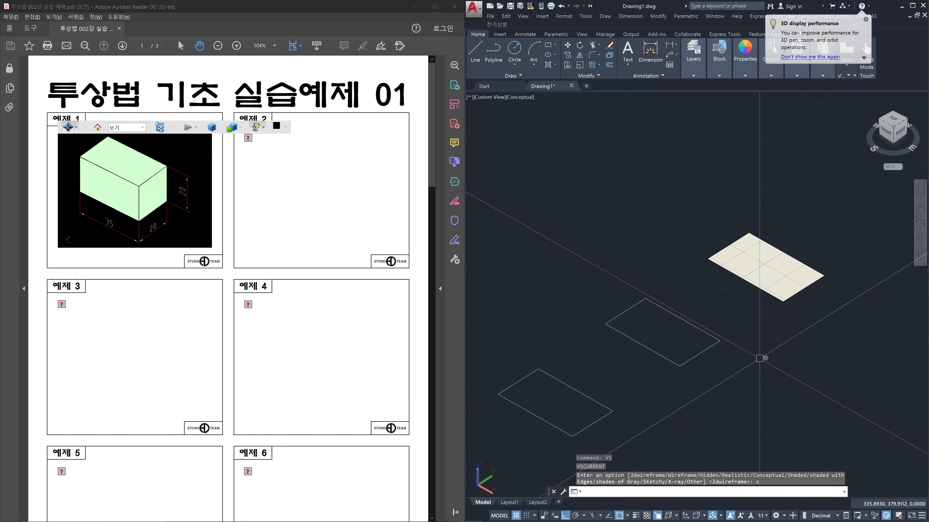
left_click(726, 358)
left_click(688, 328)
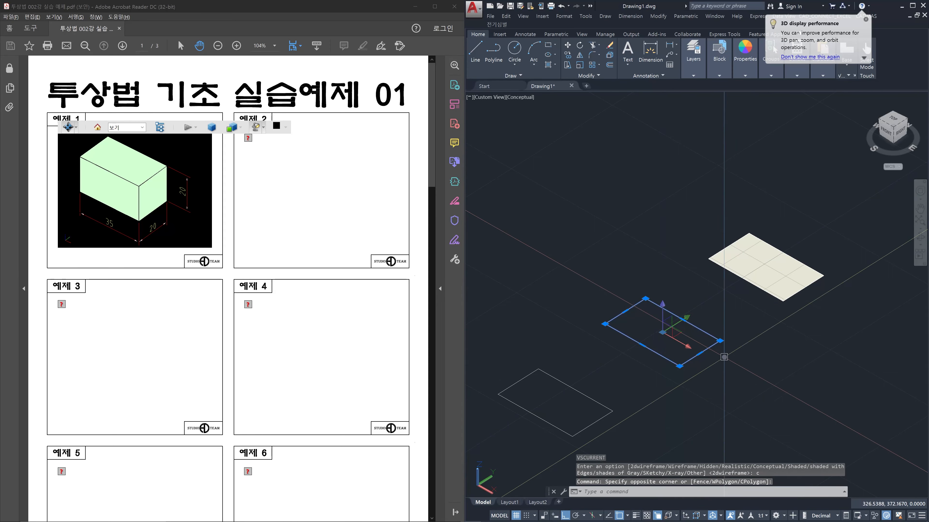
- Check the region, clear the selection and set the visual style back to 2D Wireframe
key("Escape")
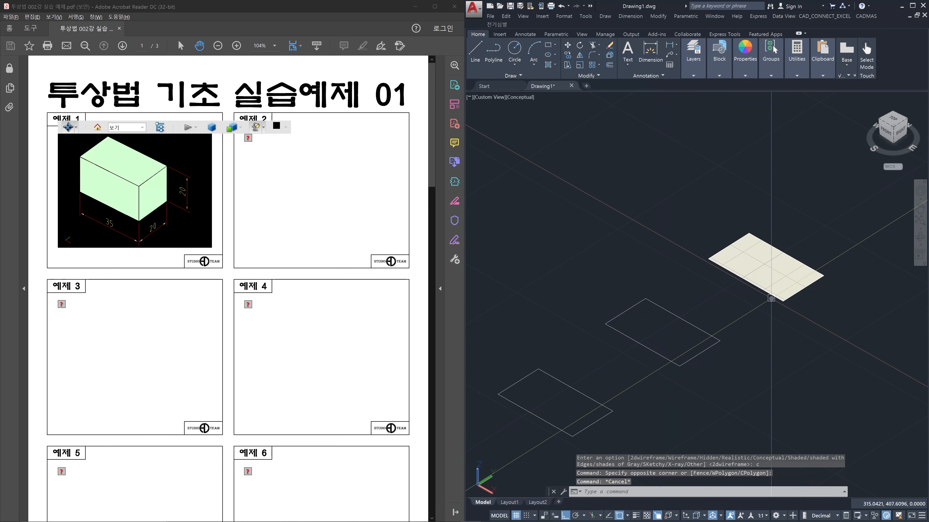
left_click(772, 298)
key("Escape")
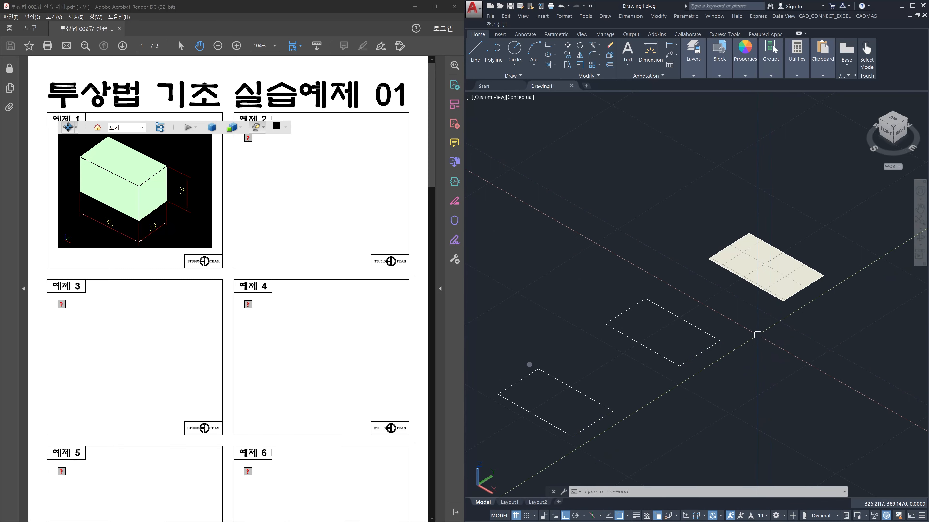
type("vs")
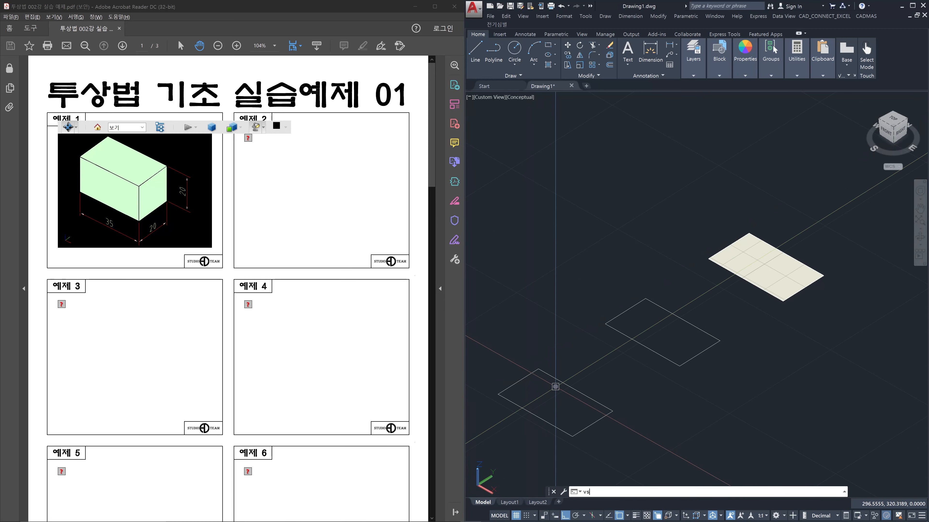
key("Return")
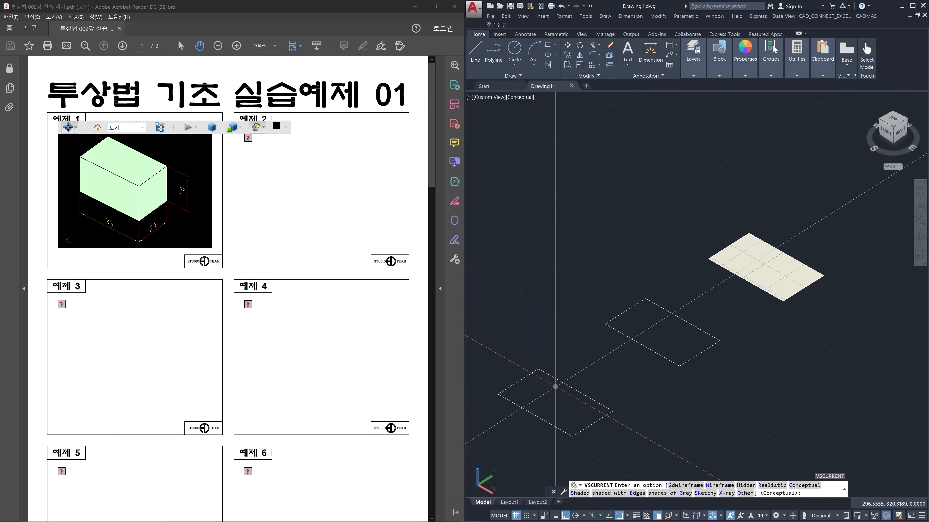
type("2")
key("Return")
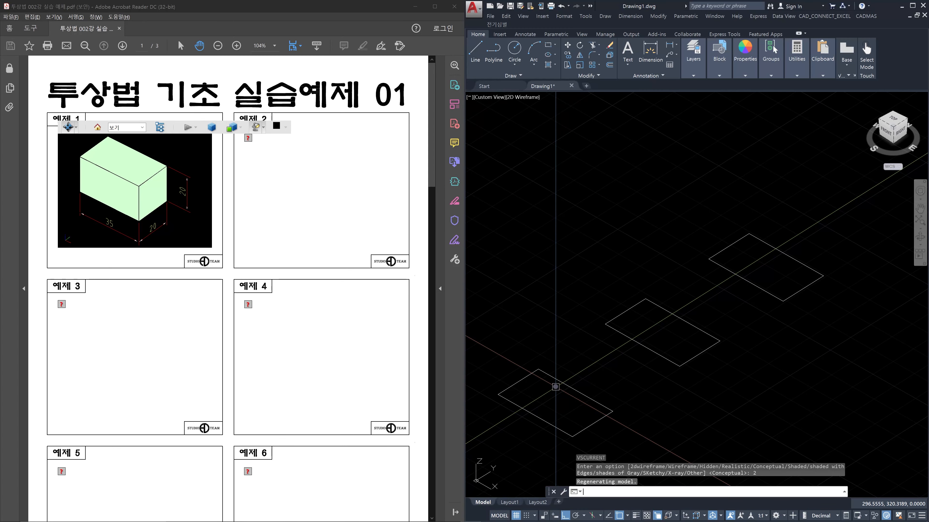
- Start a line chain in the empty space in front of the flat rectangles with a 35 edge along the X axis
scroll(696, 335, "down", 4)
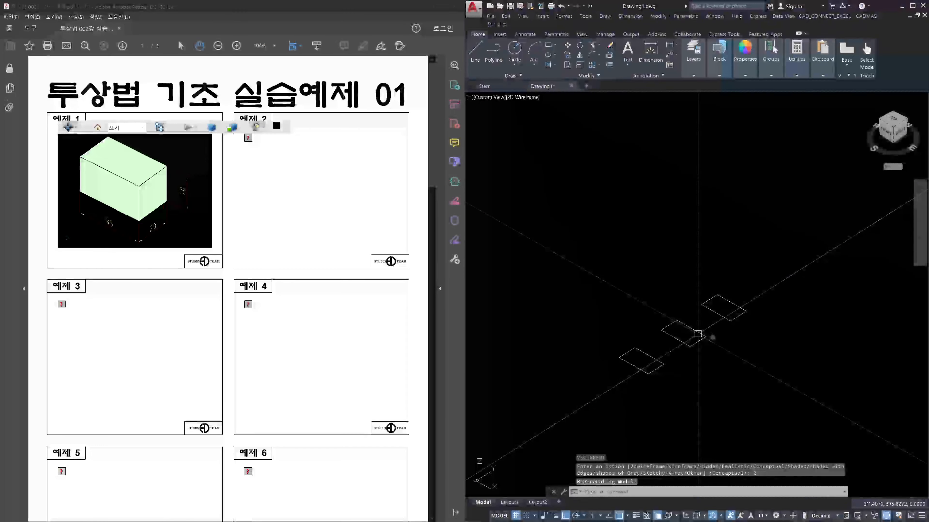
middle_click_drag(741, 366, 725, 340)
scroll(684, 338, "up", 1)
scroll(682, 334, "up", 1)
scroll(722, 348, "down", 1)
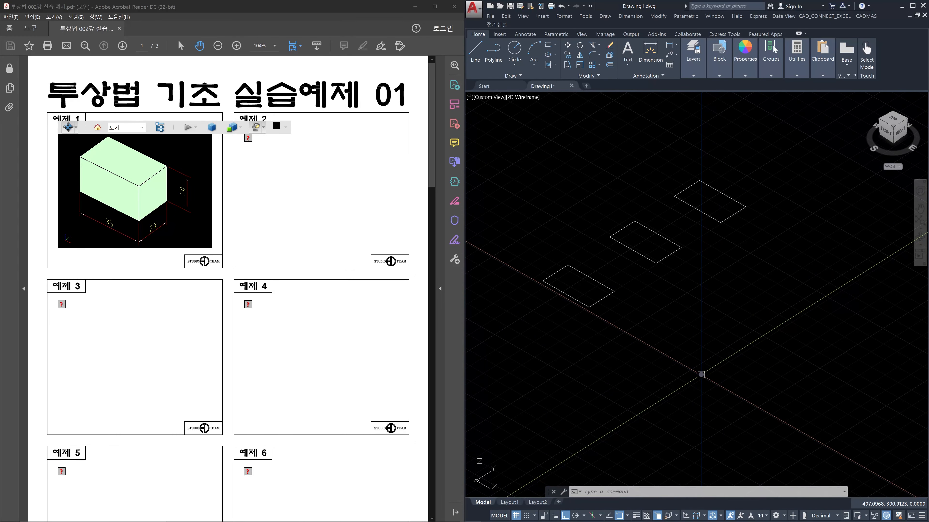
key("Escape")
key("Escape")
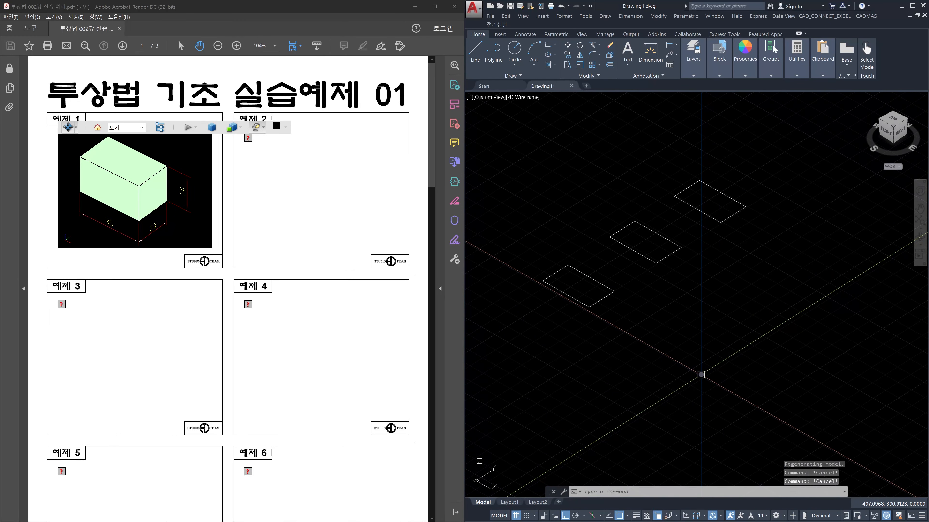
type("l")
key("Return")
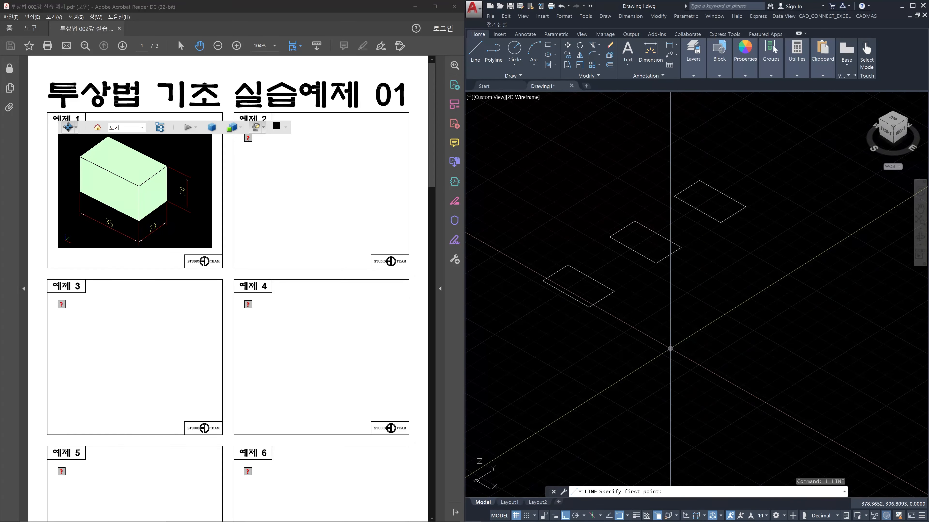
left_click(674, 351)
left_click(741, 388)
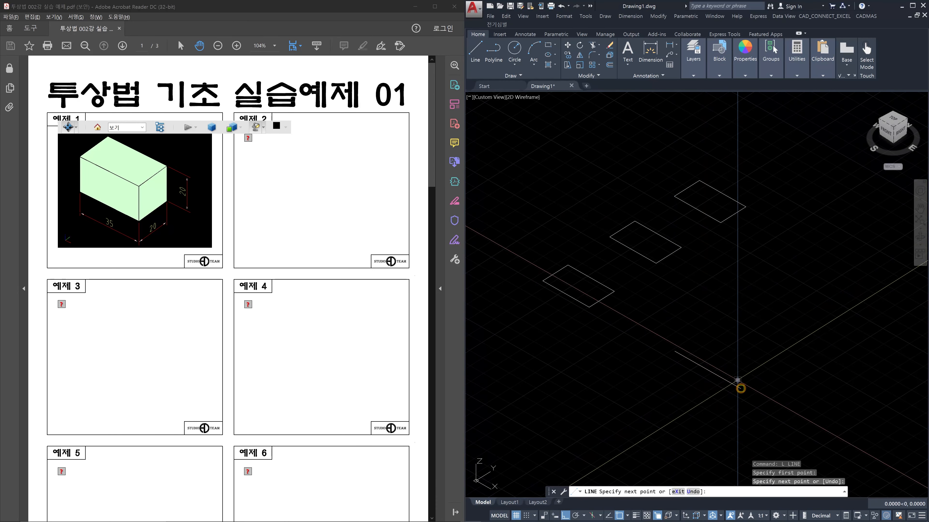
type("u")
key("Return")
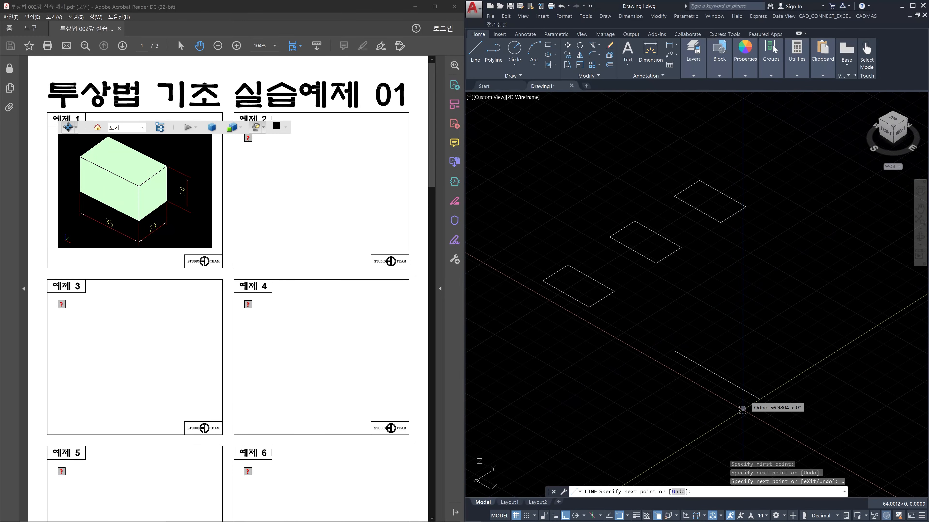
type("35")
key("Return")
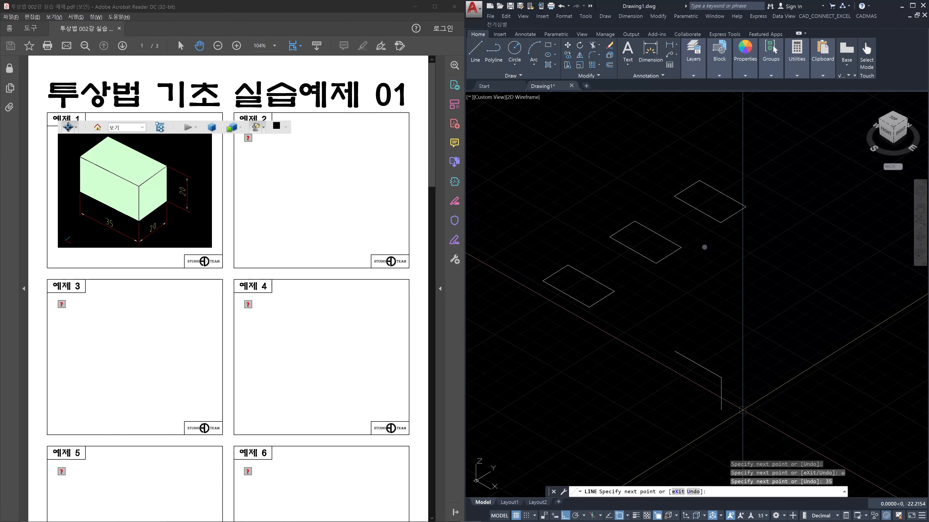
- Complete the upright rectangle with a 20 vertical line and a 35 line back, then close it
type("20")
key("Return")
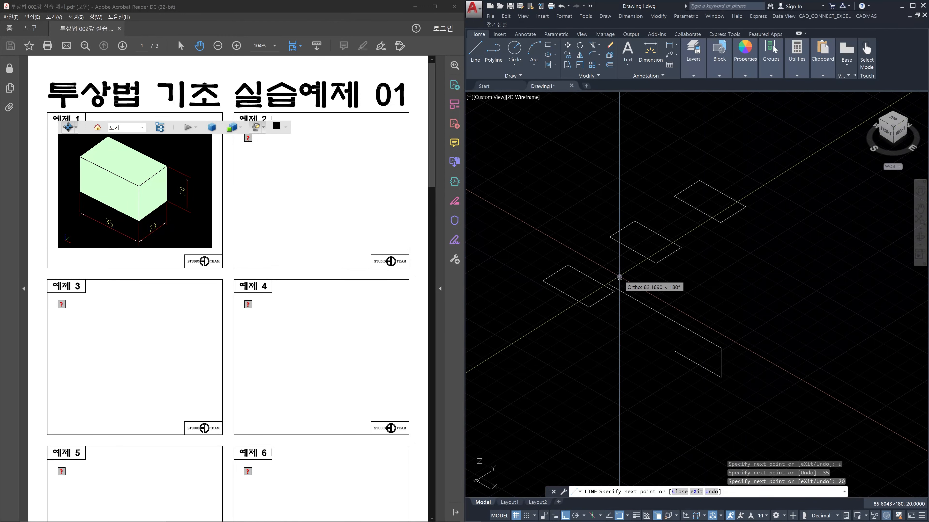
type("35")
key("Return")
type("c")
key("Return")
key("Escape")
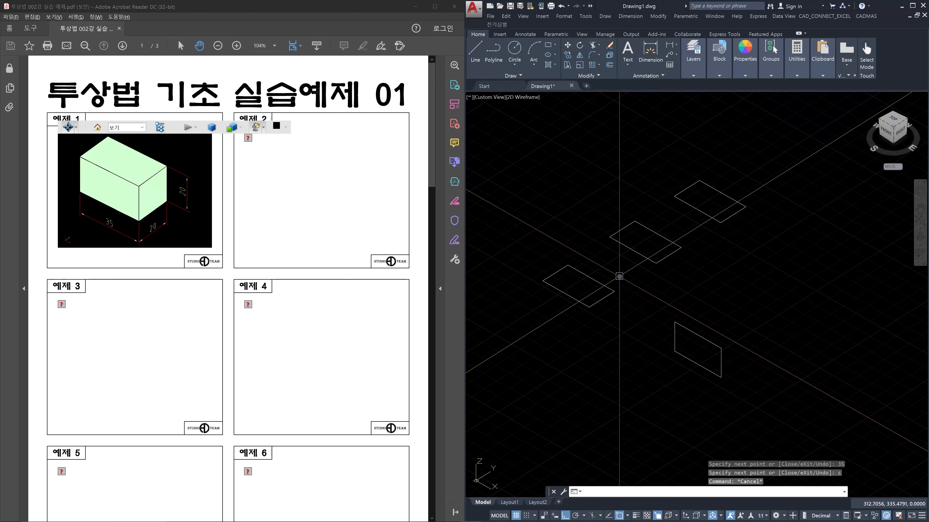
- Copy the upright rectangle's four lines twice, spacing the copies in a row along the Y axis
scroll(704, 335, "up", 3)
key("Escape")
key("Escape")
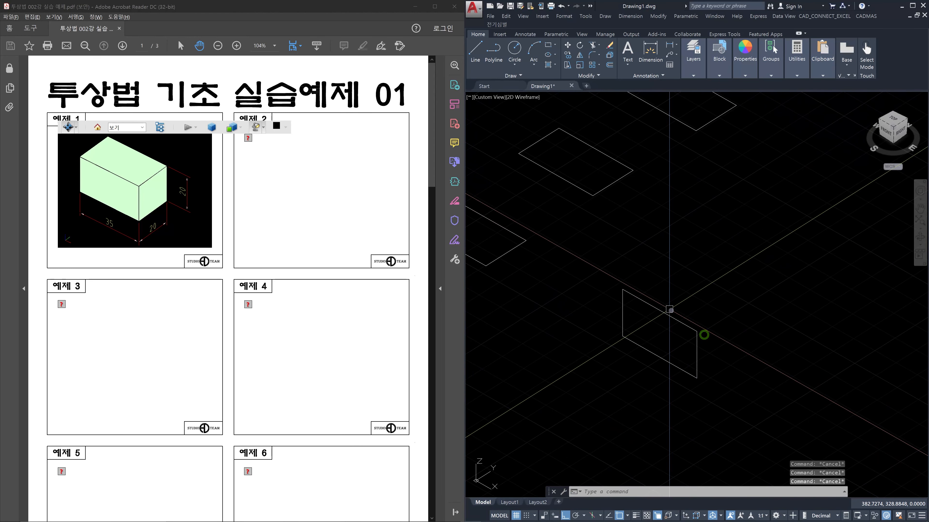
type("co")
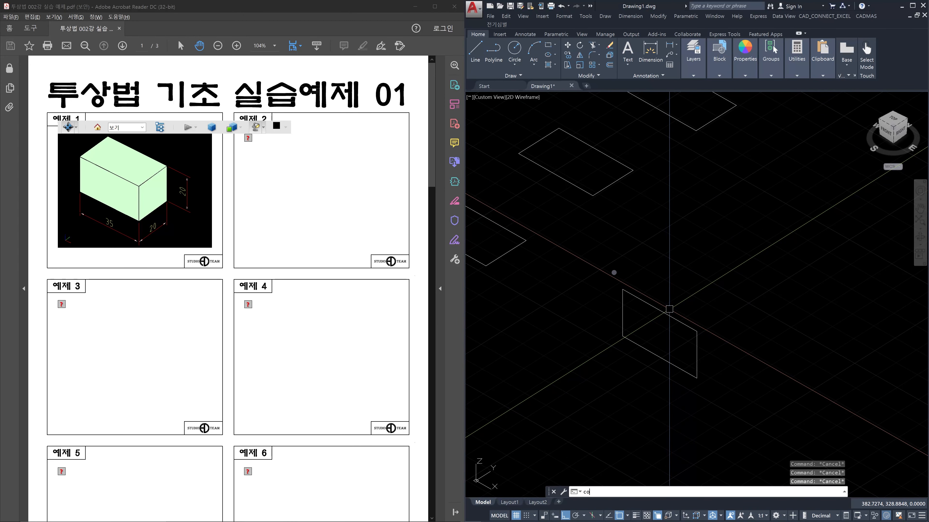
key("Return")
left_click(614, 271)
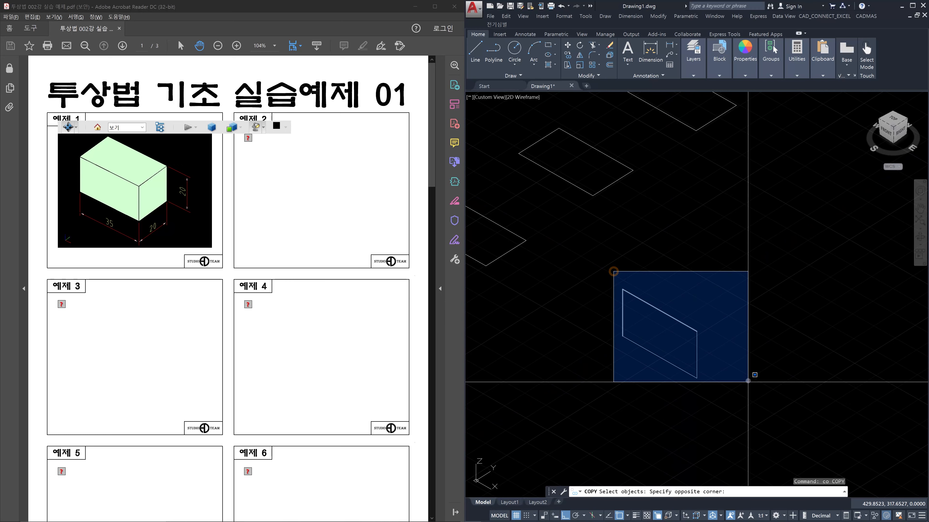
left_click(749, 382)
key("Return")
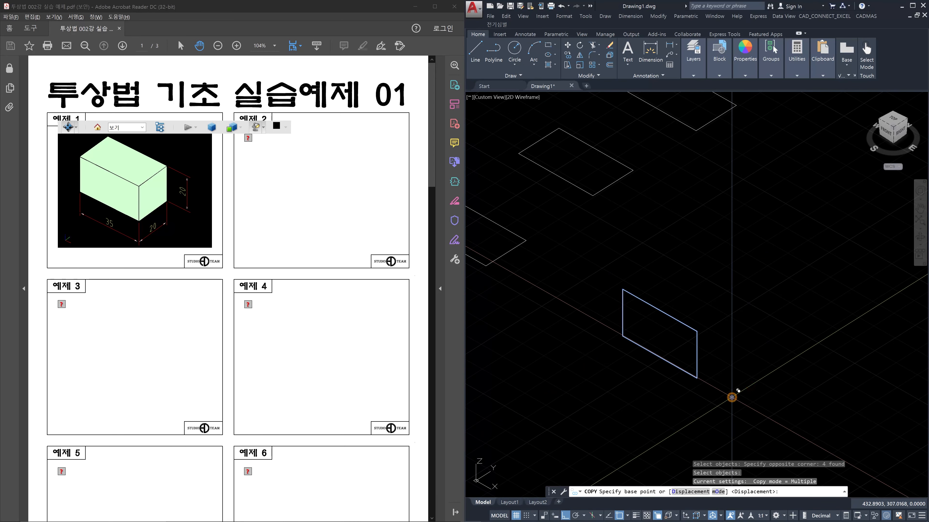
left_click(731, 397)
left_click(818, 333)
middle_click_drag(820, 332, 709, 419)
left_click(788, 360)
key("Escape")
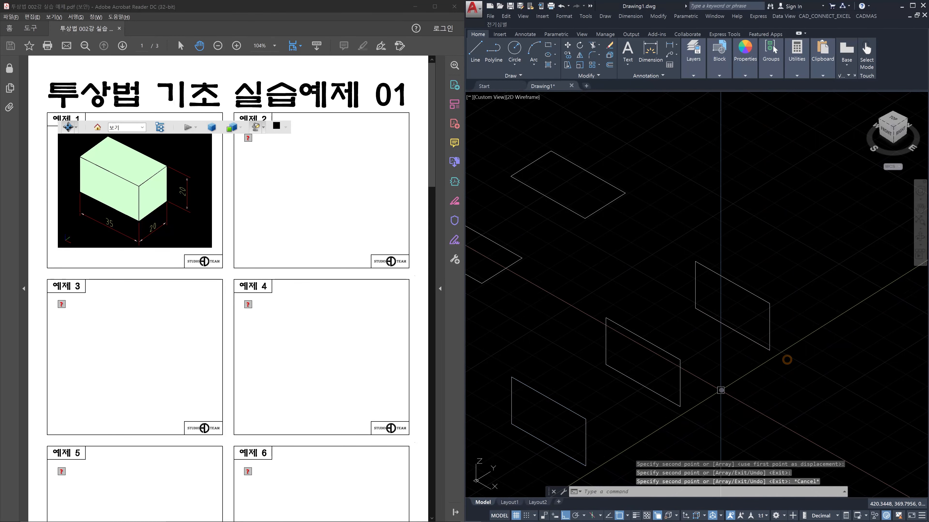
- Join the four lines of the original upright rectangle, the nearest in the row
middle_click_drag(721, 385, 819, 310)
scroll(721, 369, "up", 1)
middle_click_drag(721, 369, 776, 353)
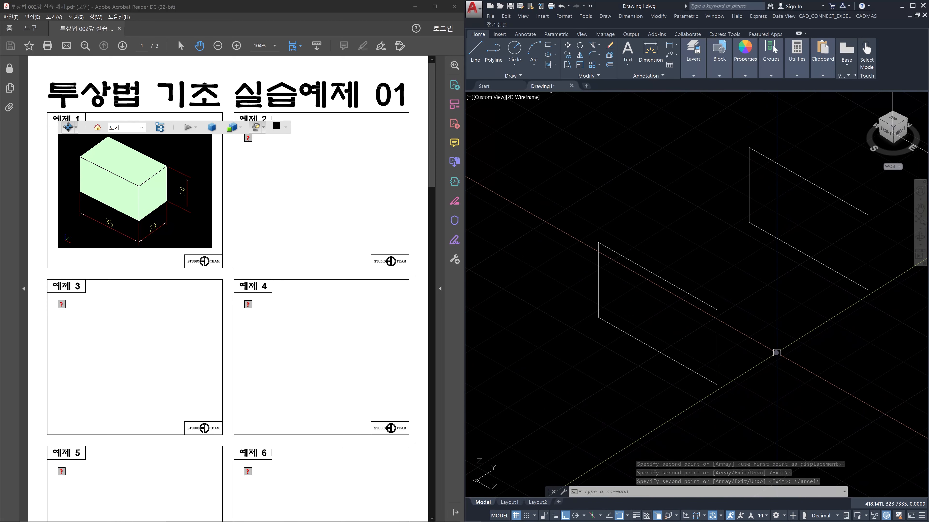
type("j")
key("Return")
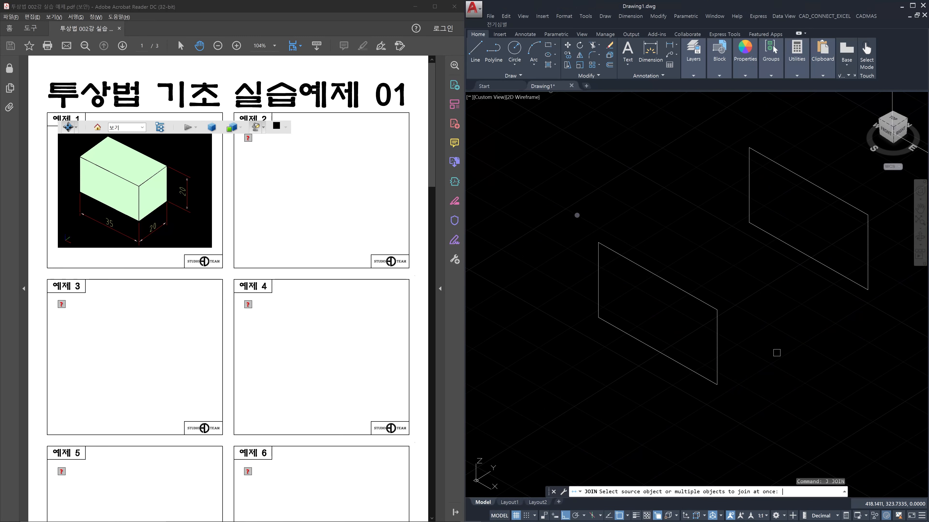
left_click(577, 214)
left_click(734, 415)
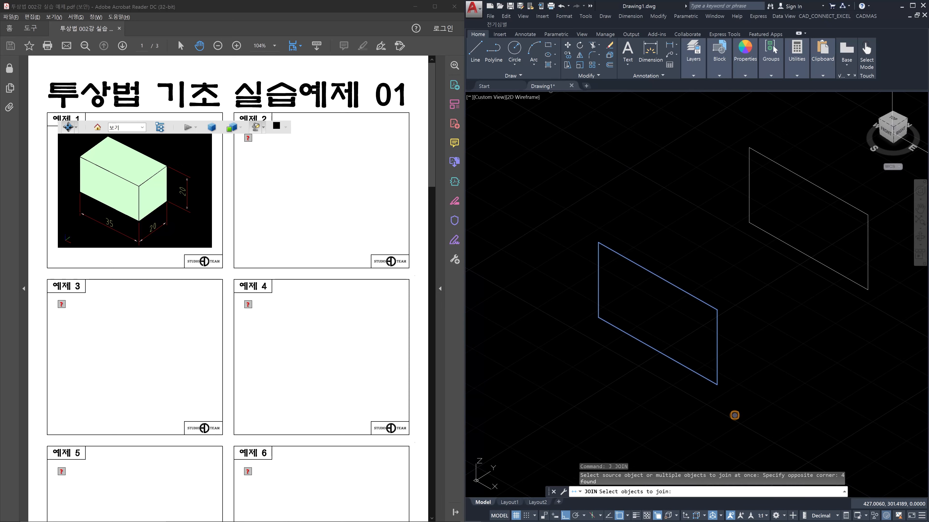
key("Return")
key("Escape")
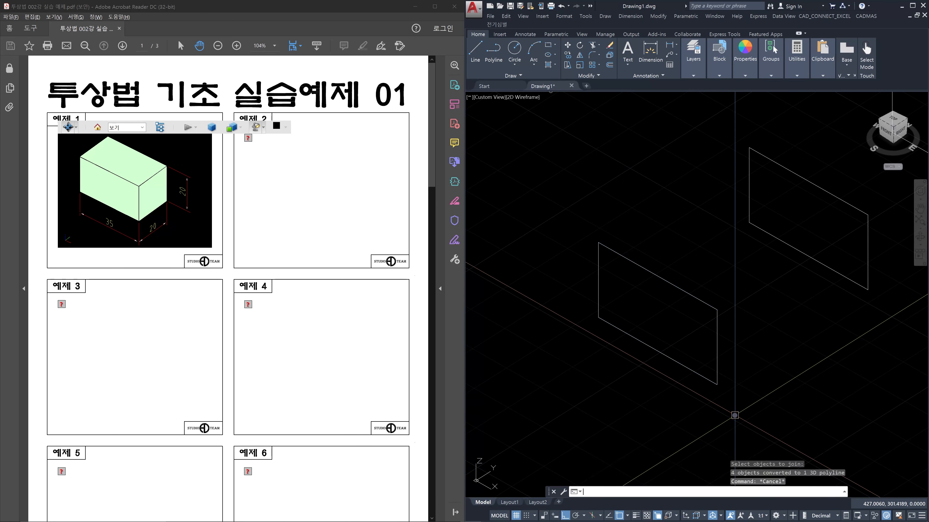
- Inspect the joined upright rectangle's object type in its properties and deselect it
left_click(702, 378)
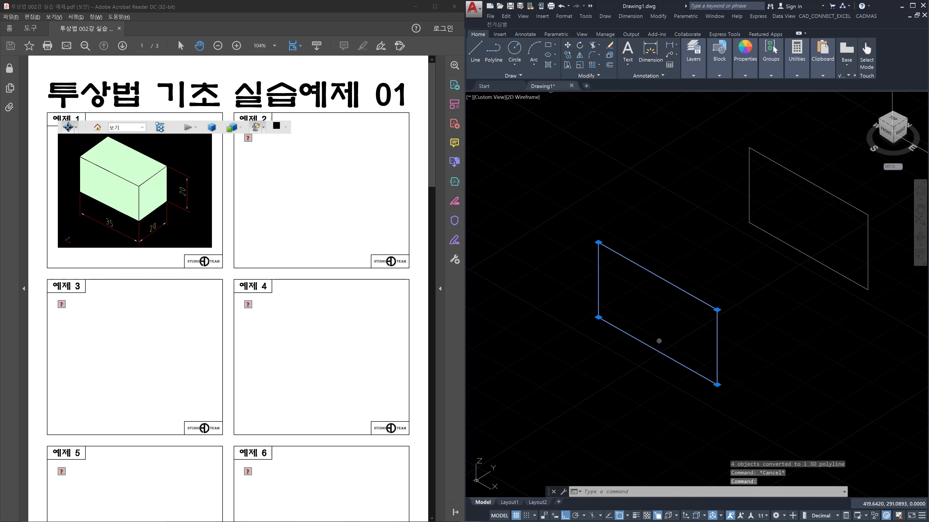
key("ctrl+1")
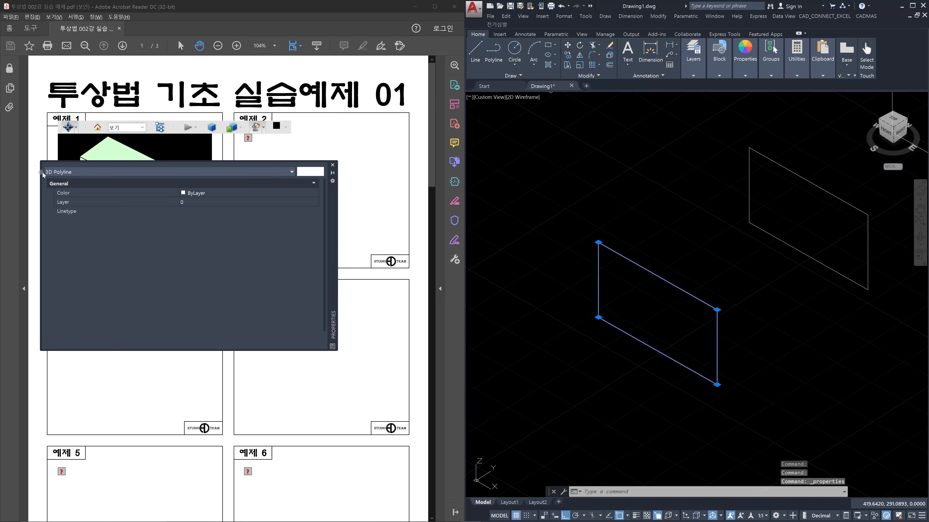
left_click(333, 165)
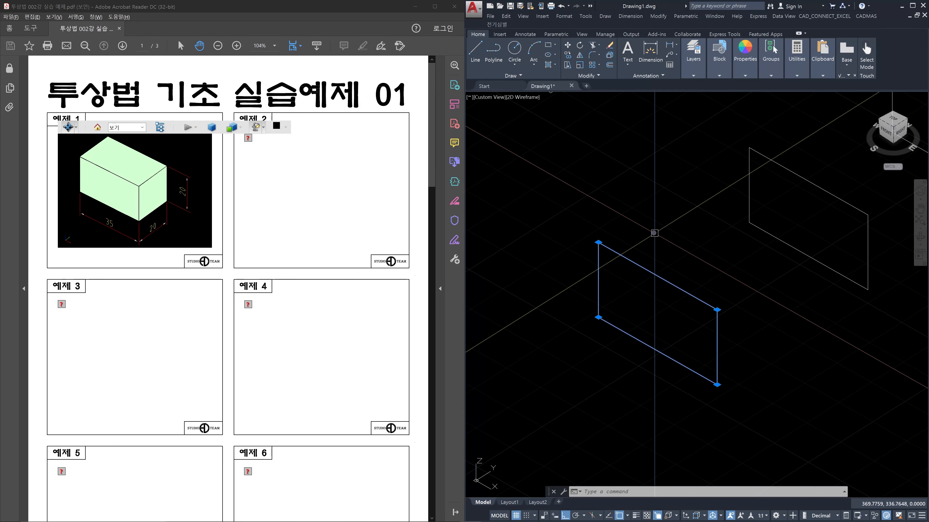
key("Escape")
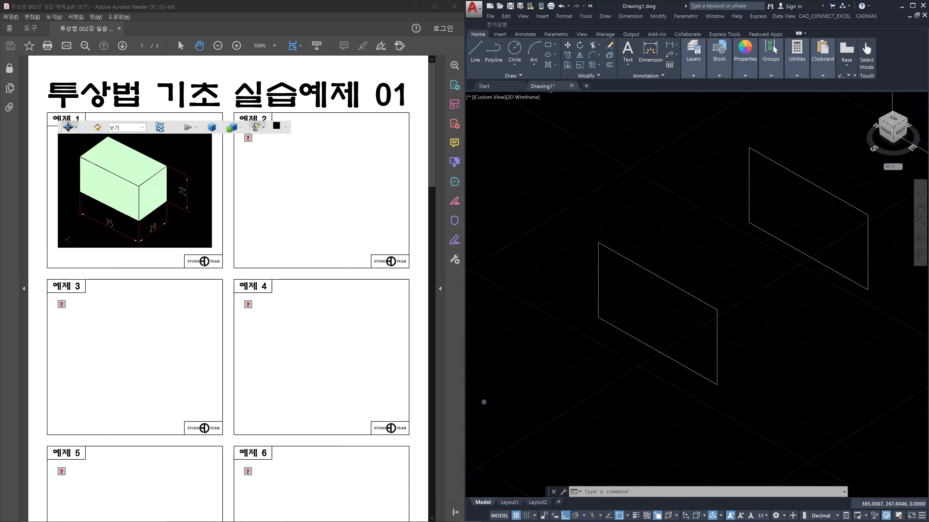
- Convert the middle upright rectangle's lower line to a polyline with PEDIT and try to join the rectangle's other lines to it
scroll(482, 402, "down", 1)
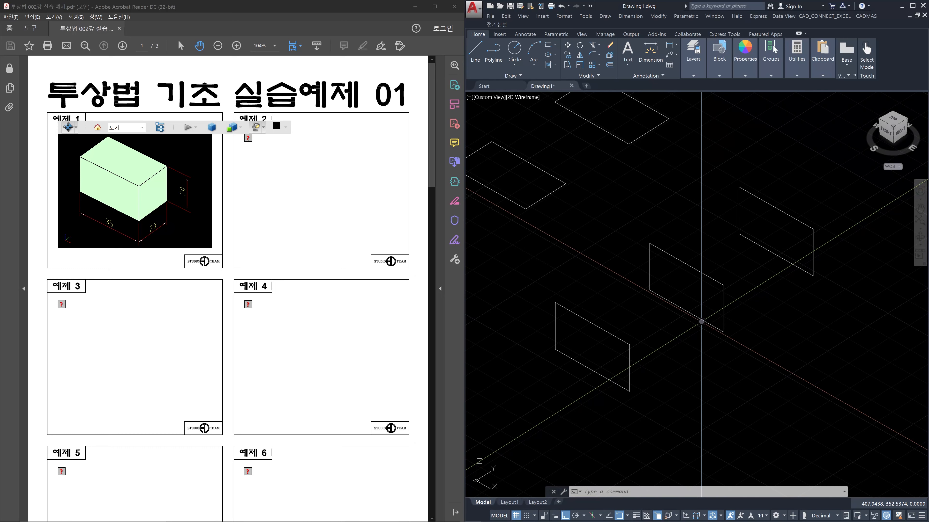
type("pe")
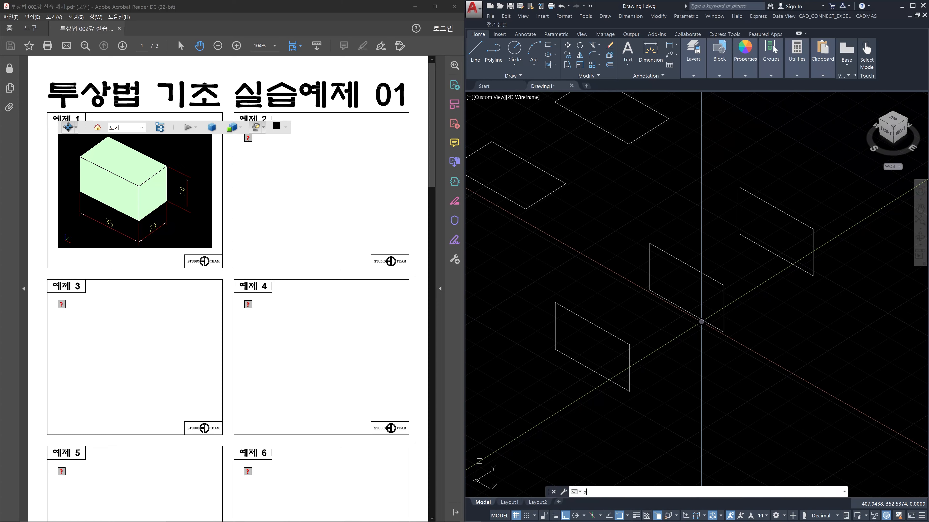
key("Return")
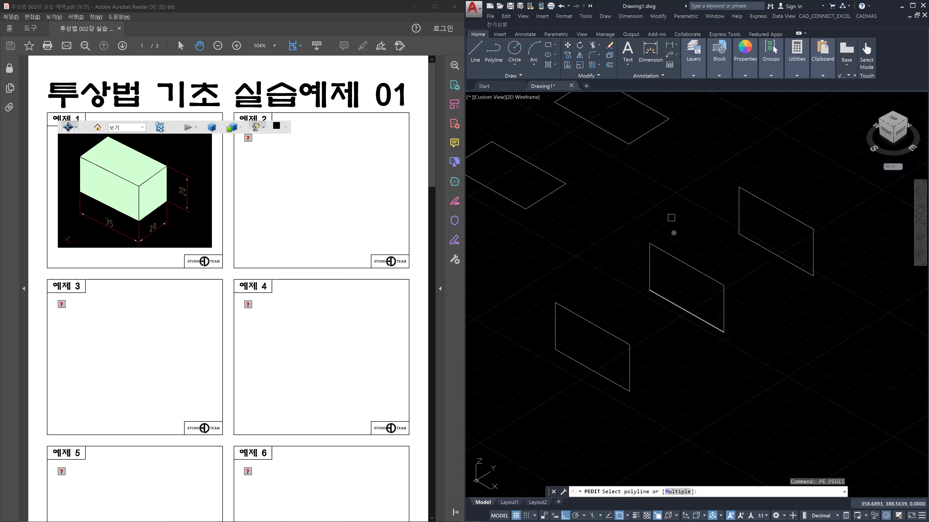
left_click(678, 309)
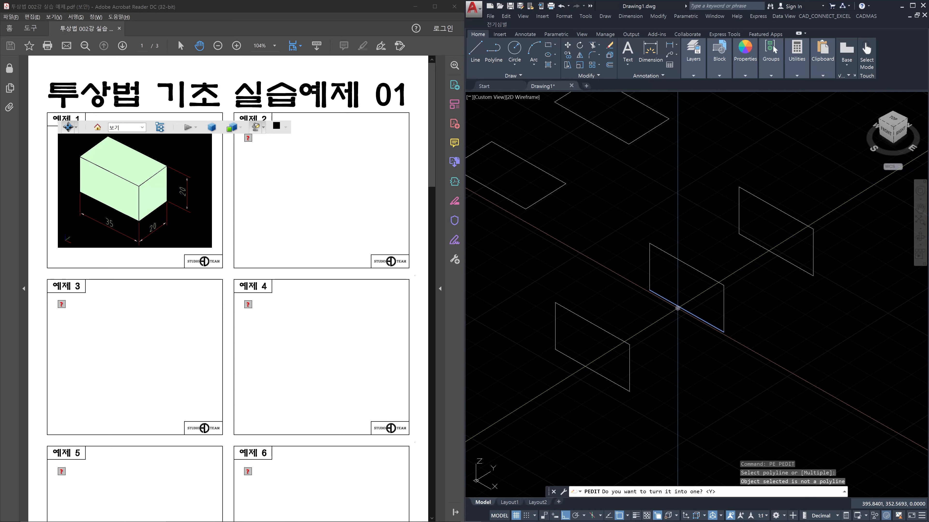
key("Return")
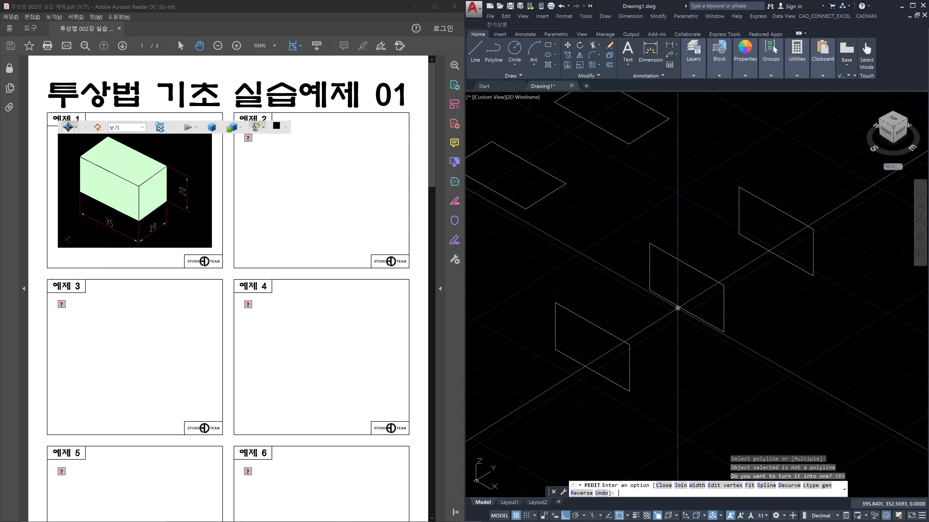
type("j")
key("Return")
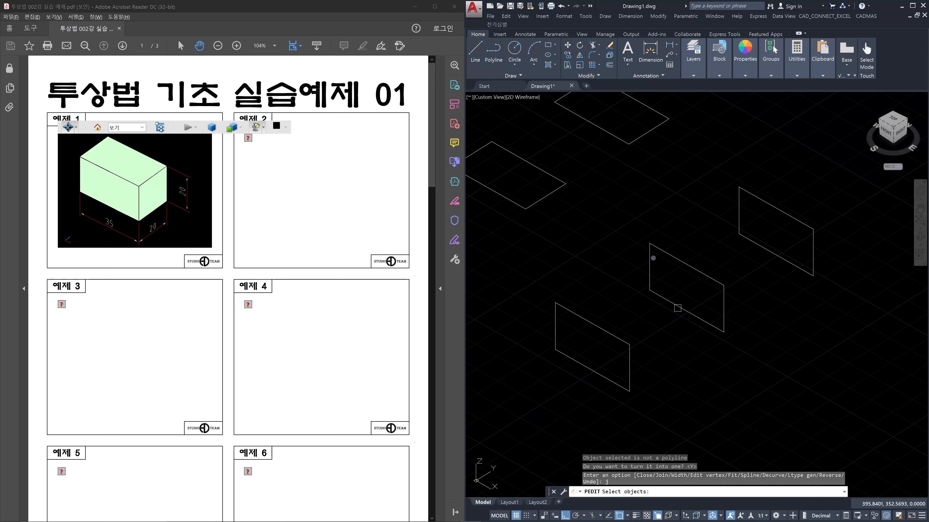
left_click(640, 236)
left_click(742, 377)
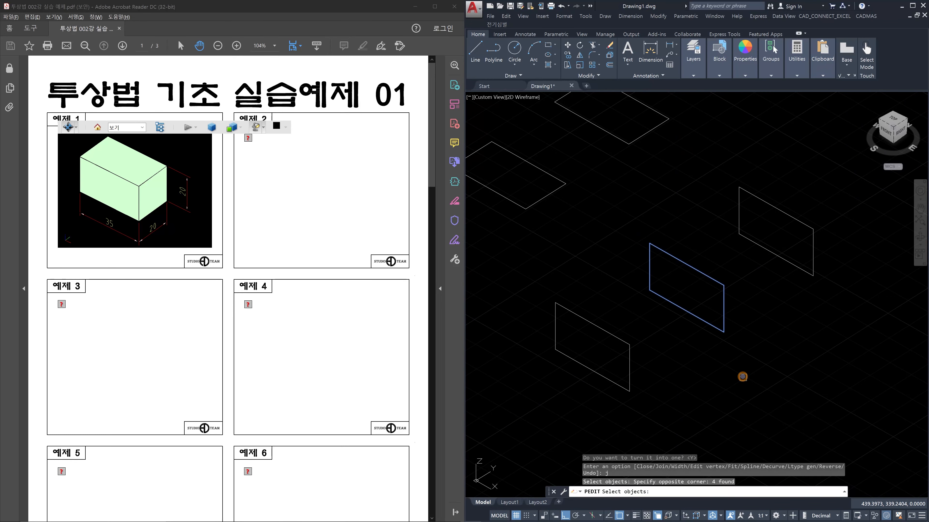
key("Return")
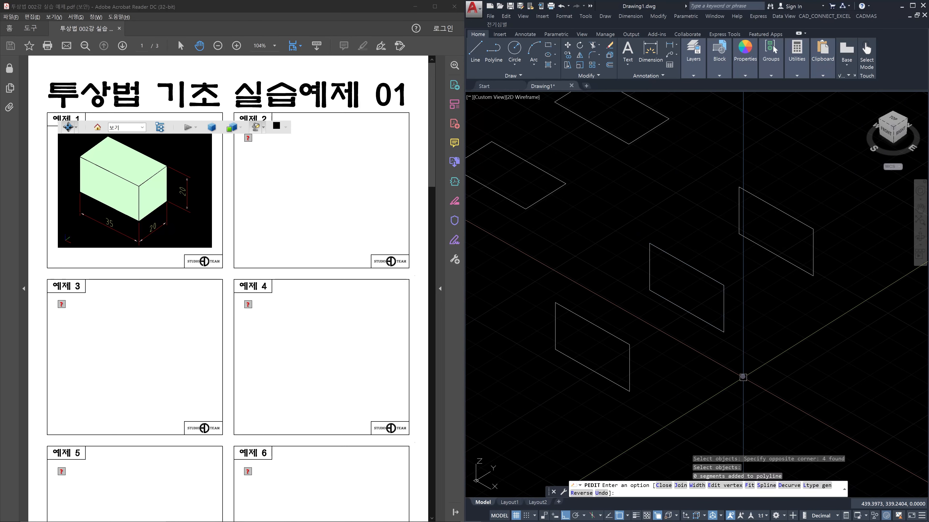
- Leave PEDIT, check the middle upright rectangle's lower line by selecting it, and undo its conversion to a polyline
key("Return")
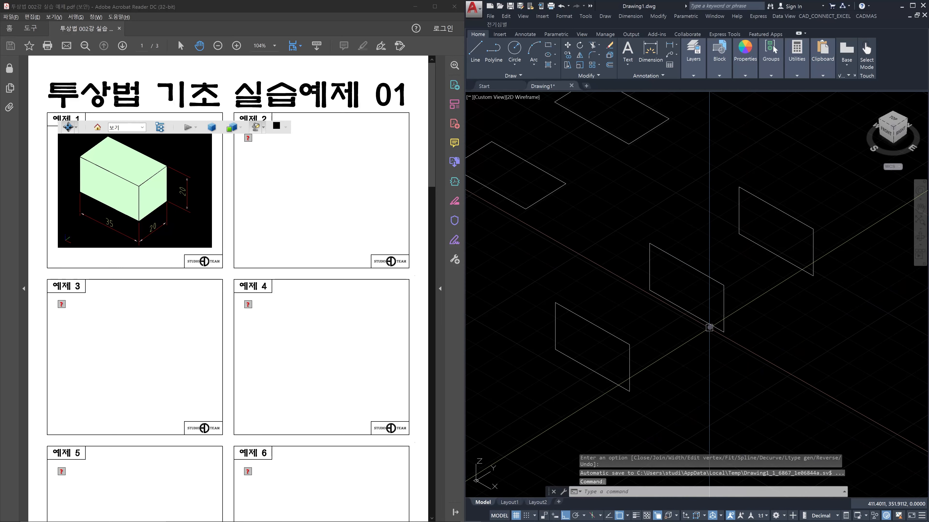
left_click(709, 327)
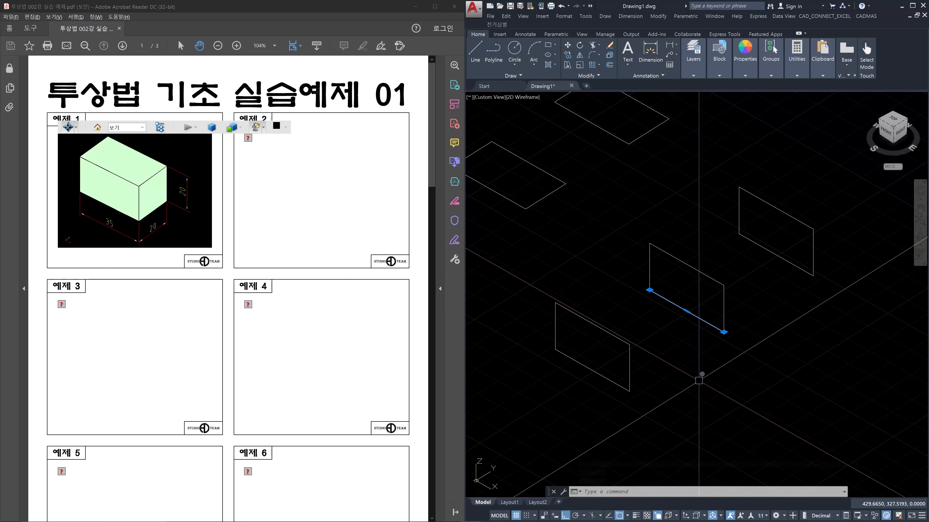
key("ctrl+z")
- Align the UCS to the middle upright rectangle with three points, using its lower corner as origin, X along the lower line and Y upward
type("ucs")
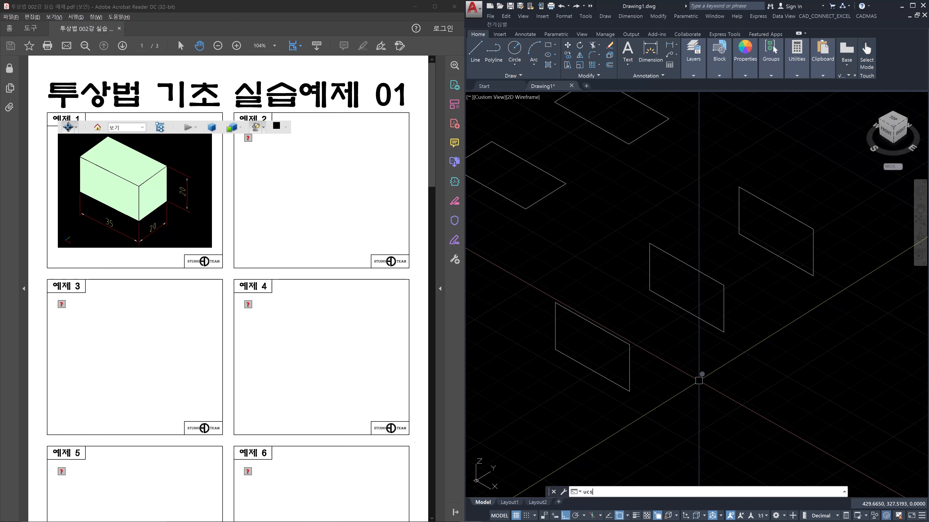
key("Return")
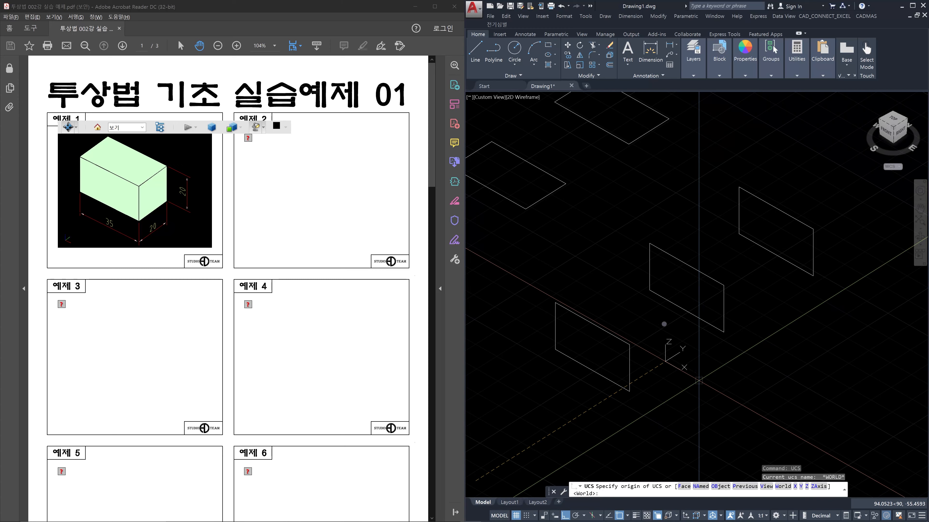
left_click(648, 290)
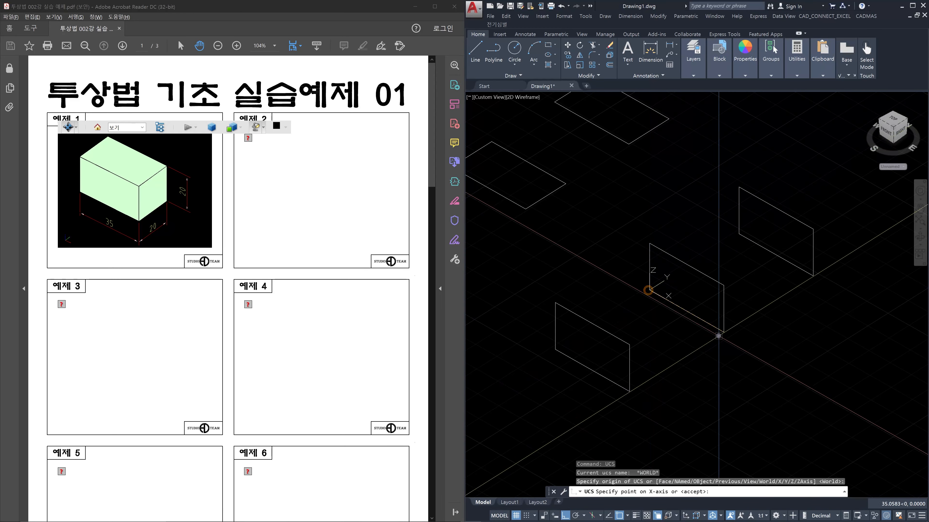
left_click(722, 331)
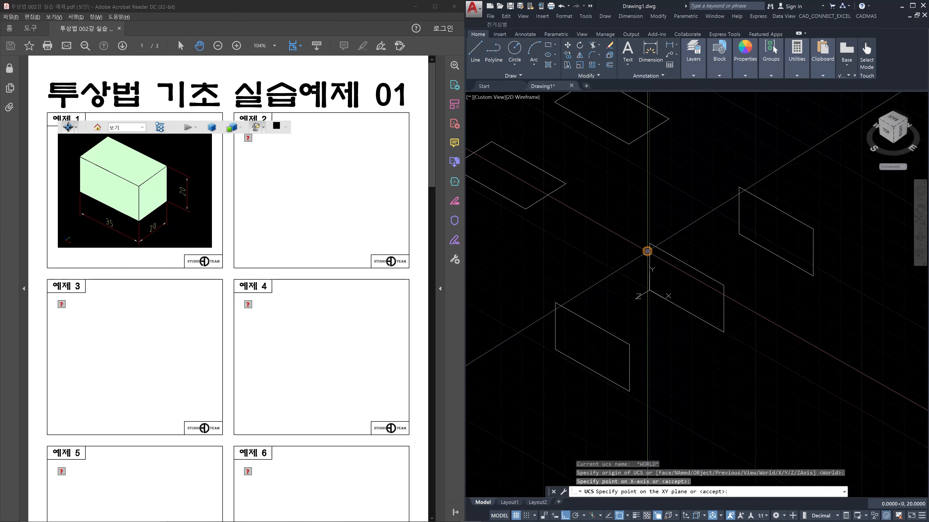
left_click(647, 251)
key("Escape")
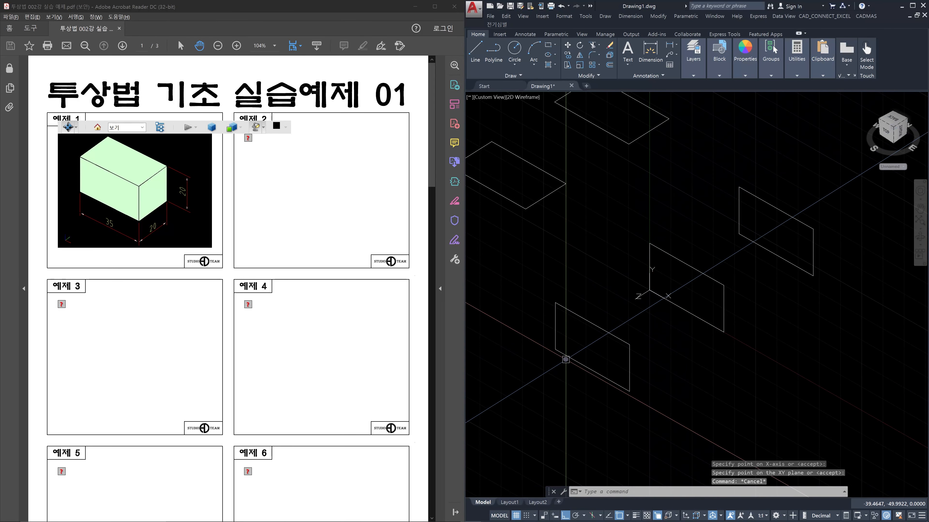
- Convert the middle upright rectangle's lower line to a polyline with PEDIT, join the other lines to it, and check the selection as one object
type("pe")
key("Return")
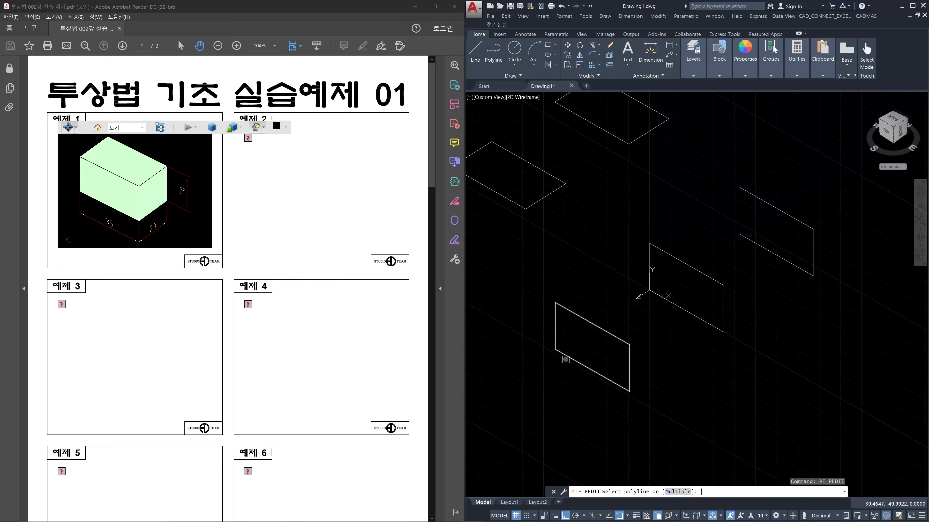
left_click(683, 311)
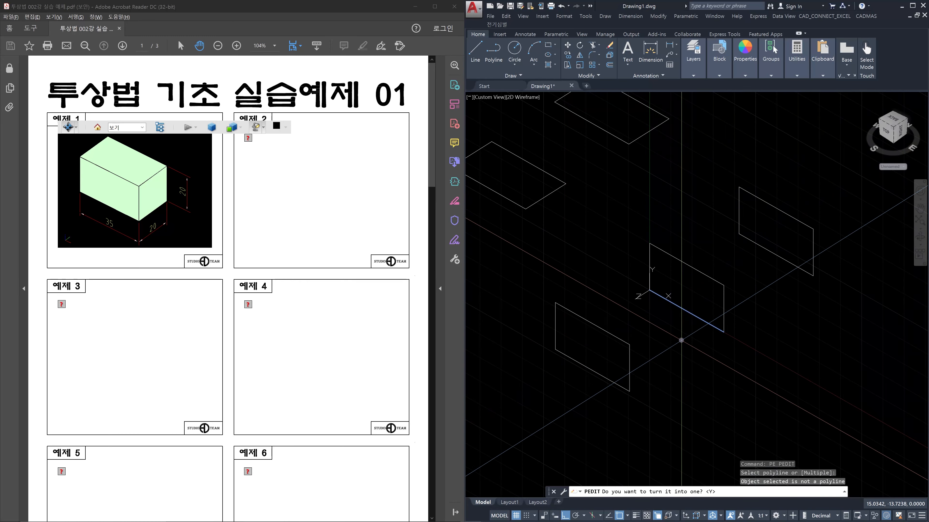
key("Return")
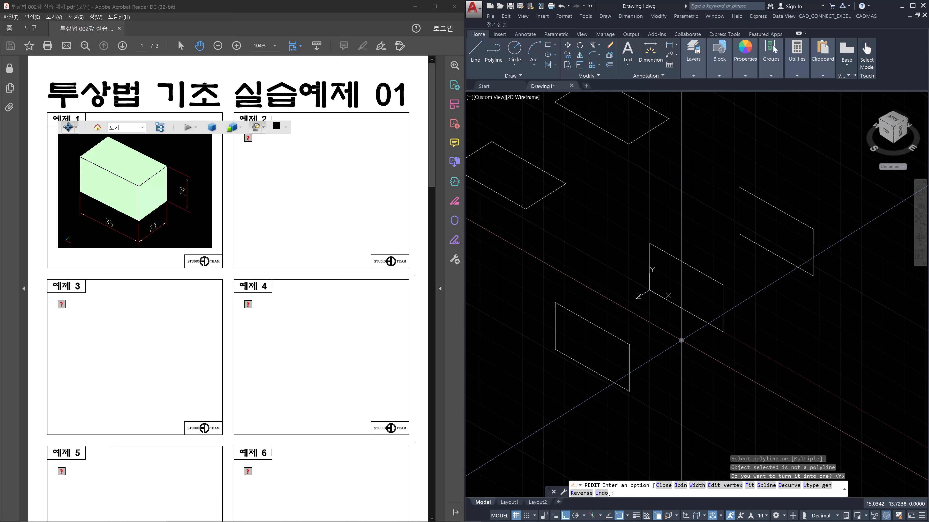
type("j")
key("Return")
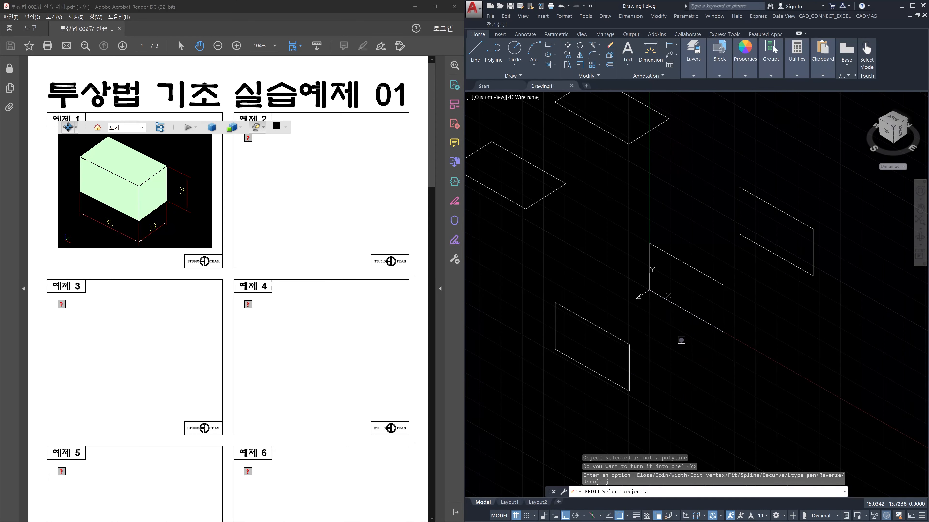
left_click(633, 236)
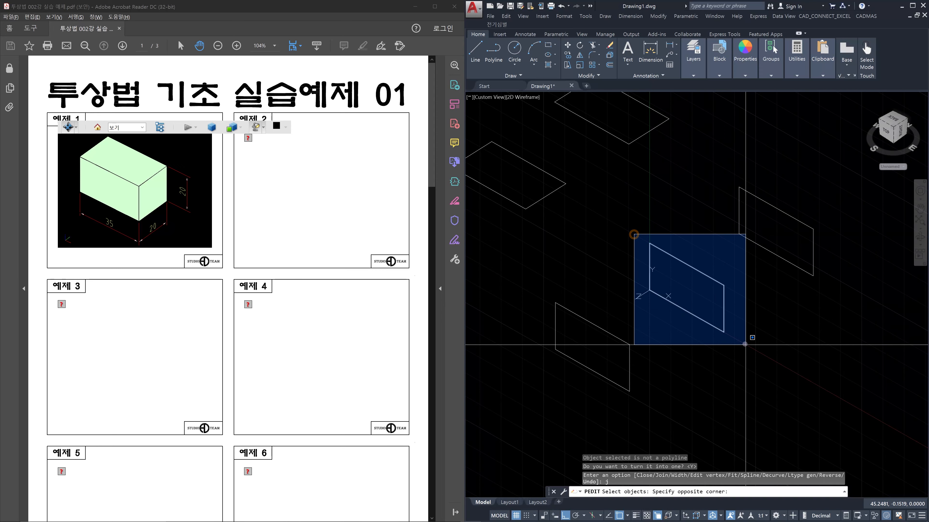
left_click(743, 344)
key("Return")
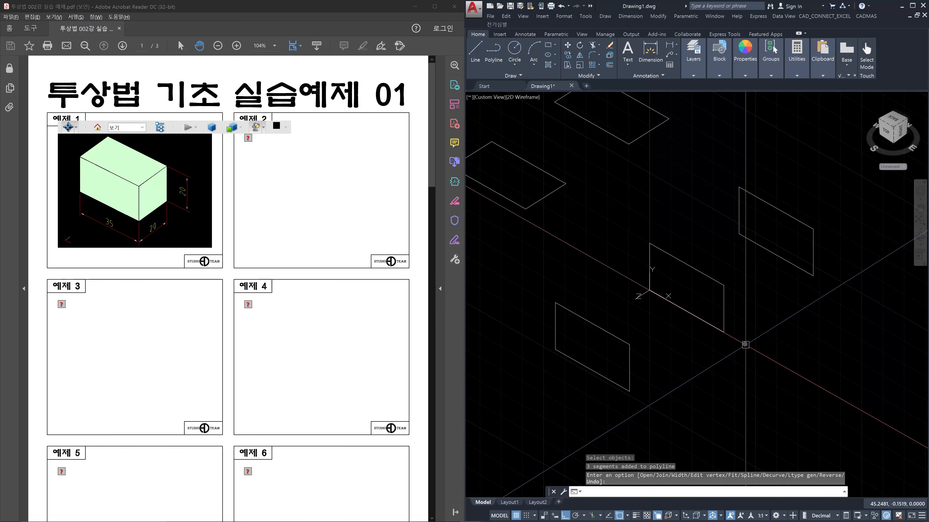
key("Escape")
left_click(724, 305)
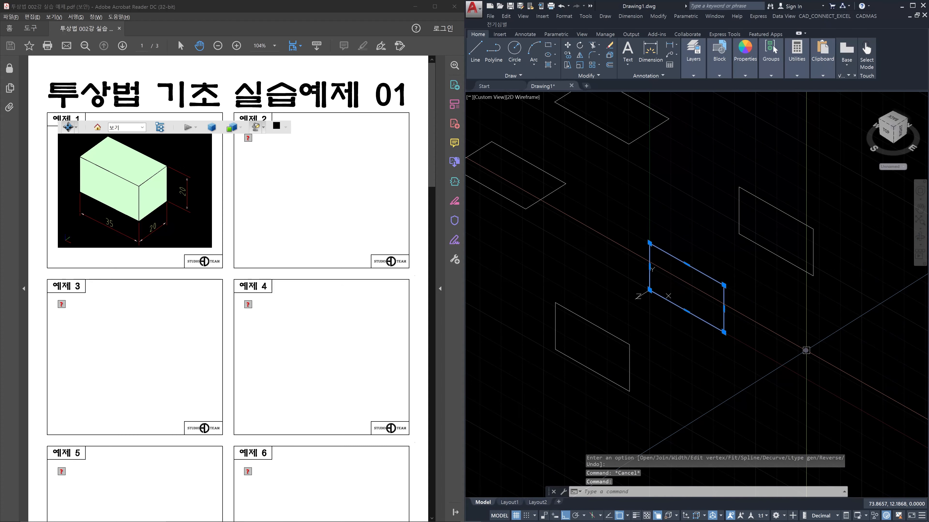
key("Escape")
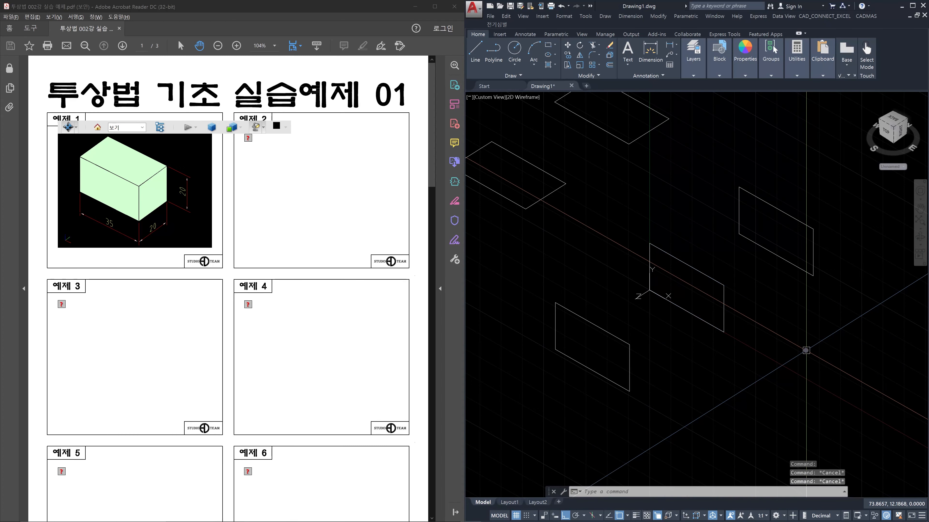
- Reset the UCS to World
type("ucs")
key("Return")
key("Return")
key("Return")
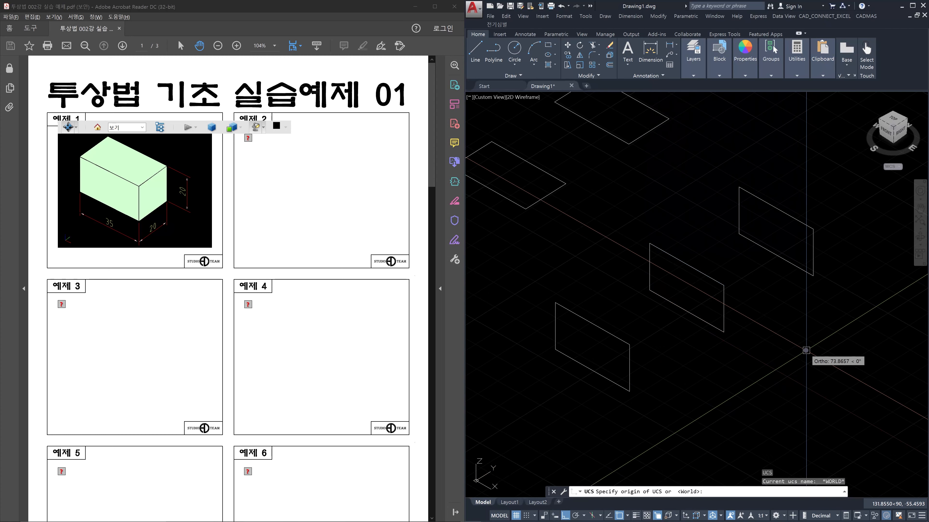
key("Escape")
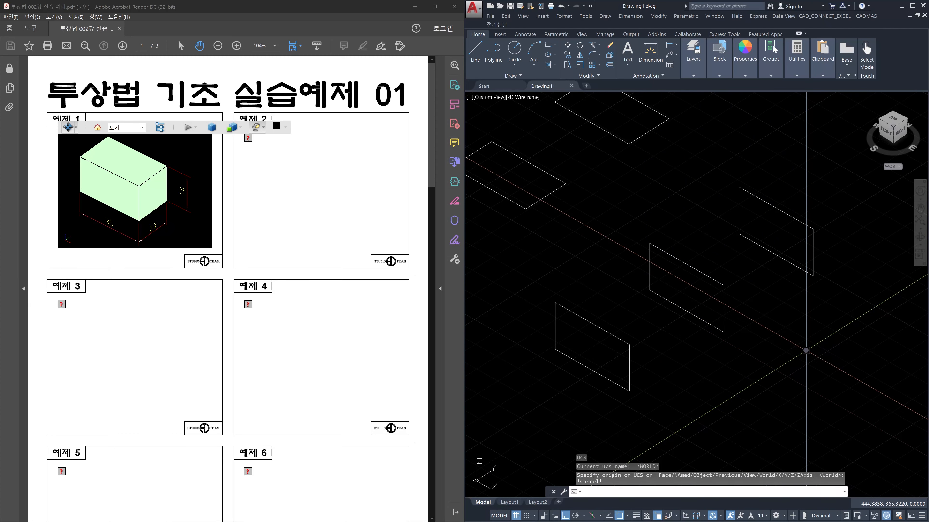
- Create a region from the four lines of the farthest upright rectangle in the row
type("reg")
key("Return")
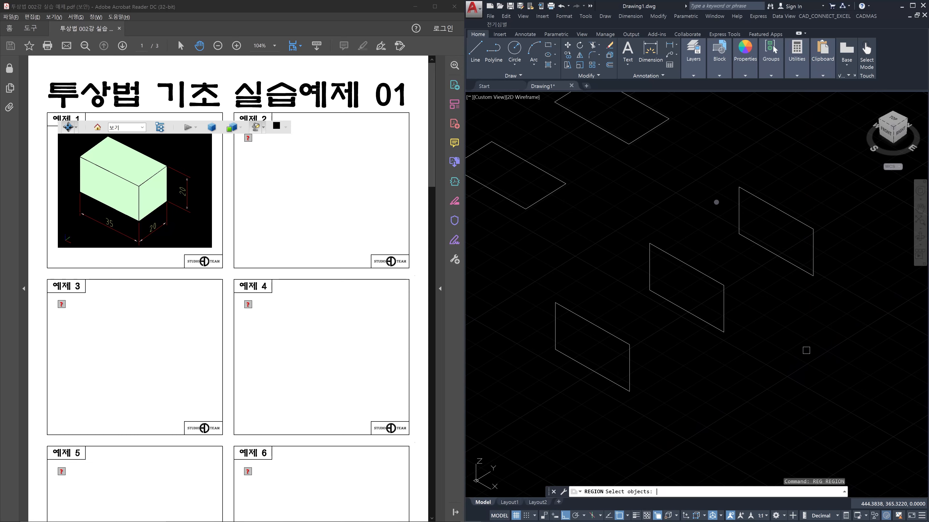
left_click(729, 175)
left_click(830, 291)
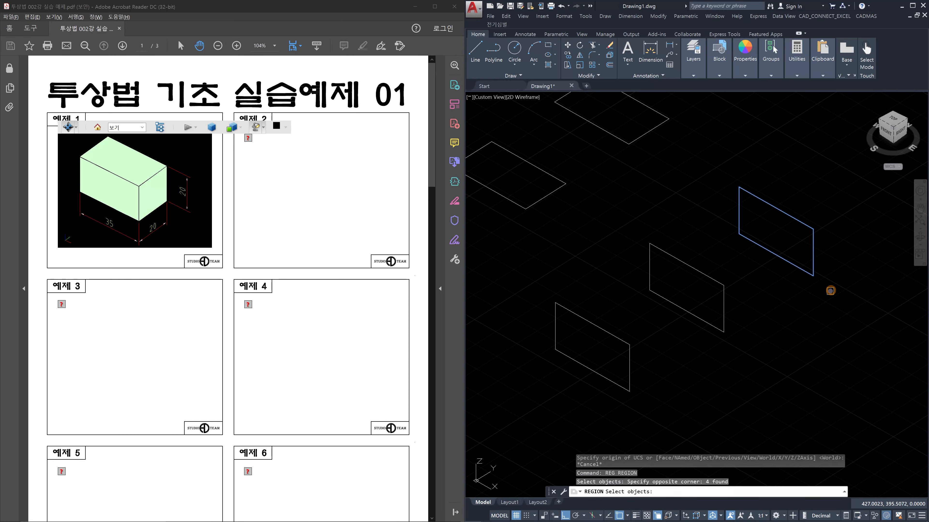
key("Return")
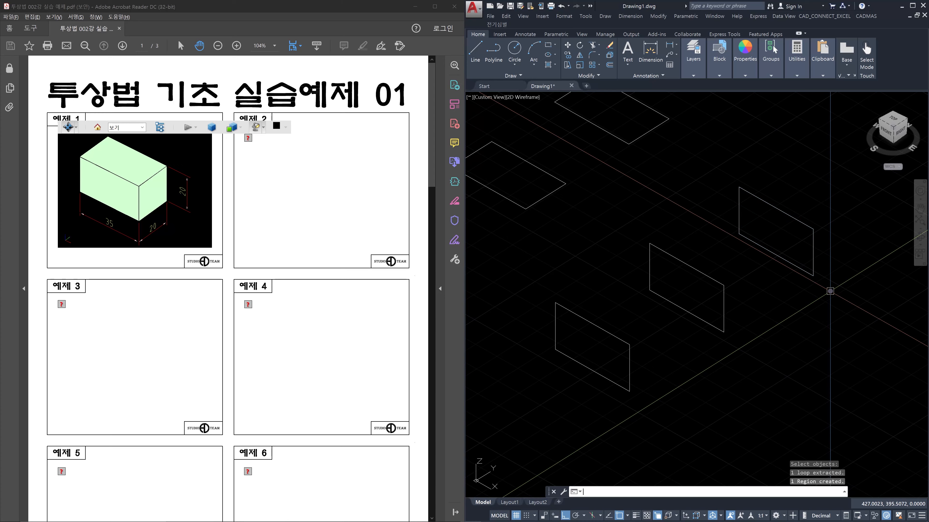
key("Escape")
key("Escape")
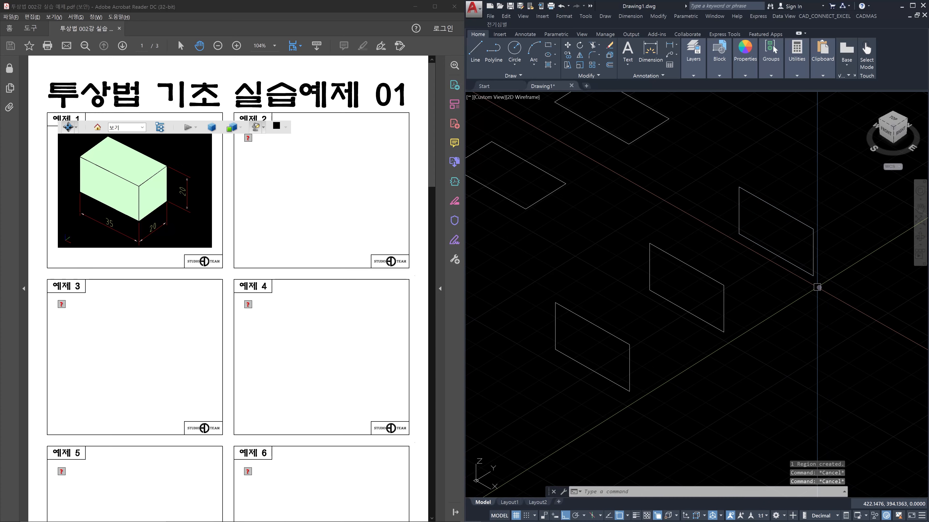
- Set the visual style to Conceptual with VSCURRENT
type("vs")
key("Return")
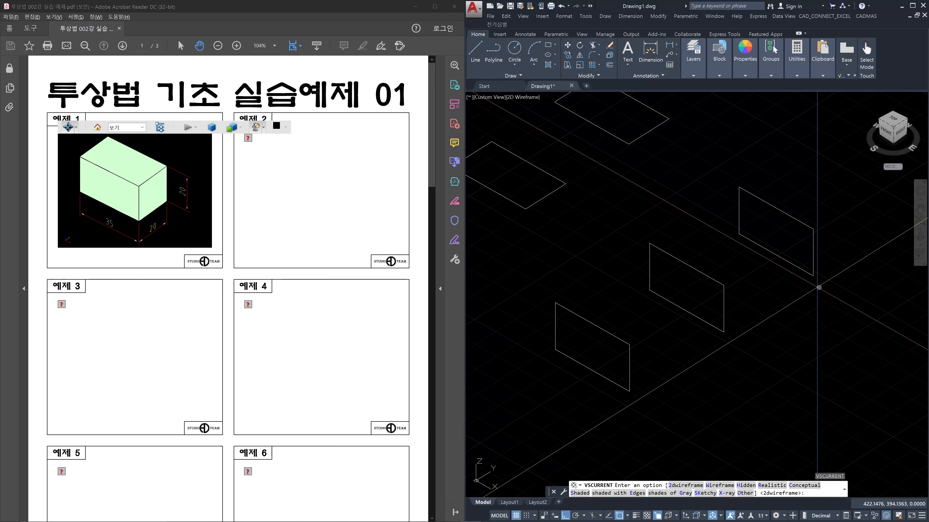
type("c")
key("Return")
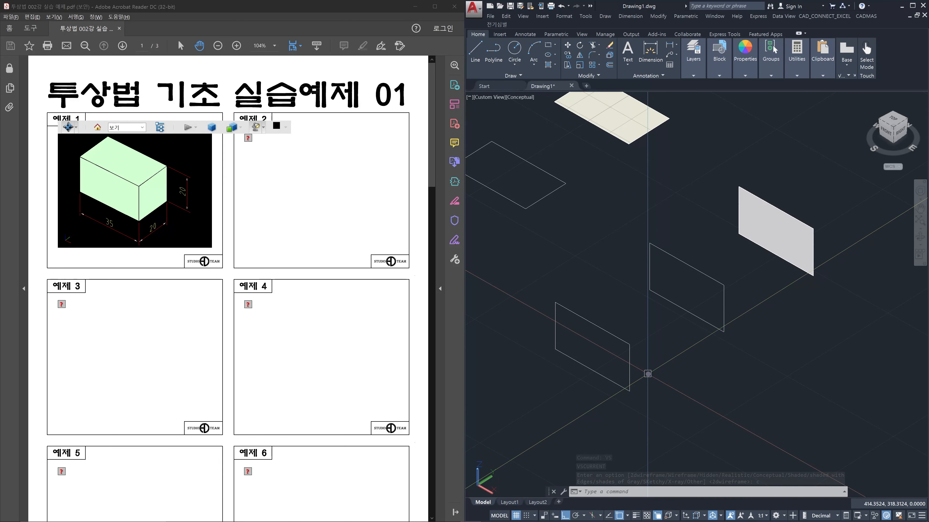
- Examine the nearest and middle upright rectangles by selecting each in turn, and compare them with the shaded regions
left_click(647, 373)
left_click(601, 365)
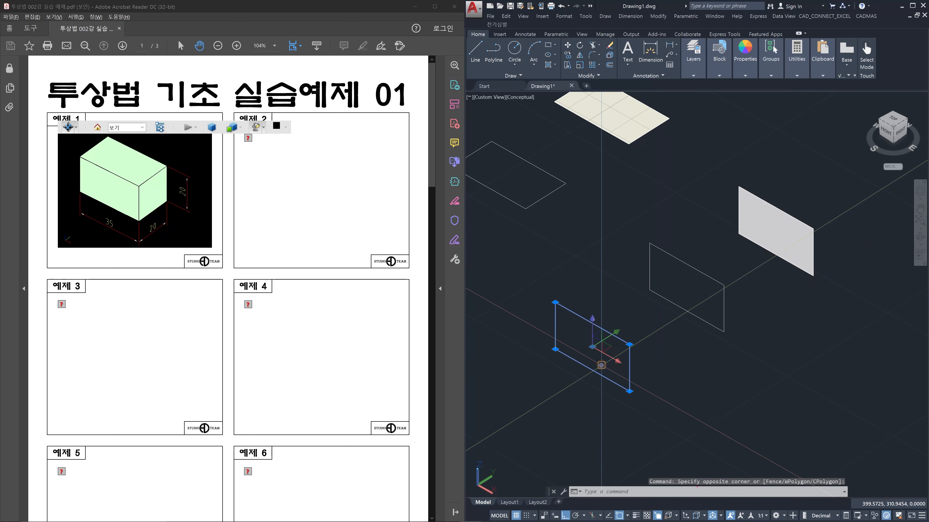
key("Escape")
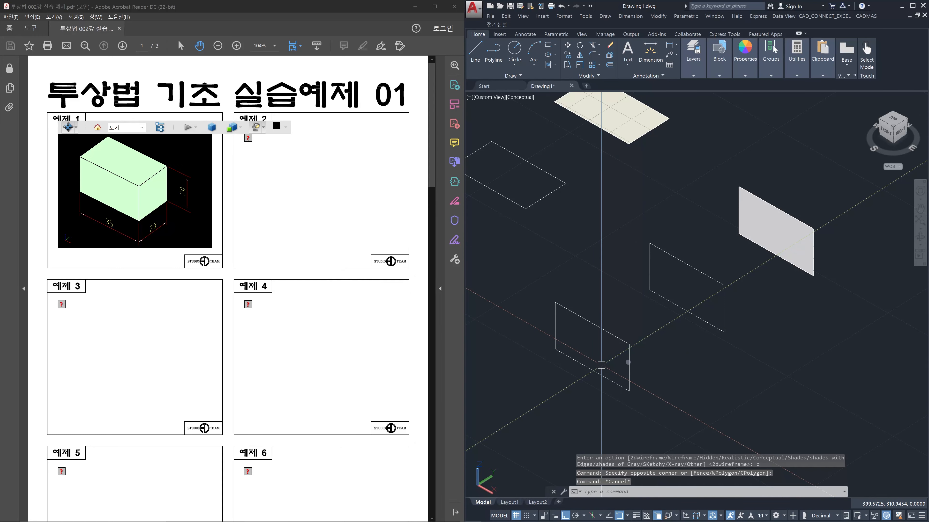
left_click(743, 343)
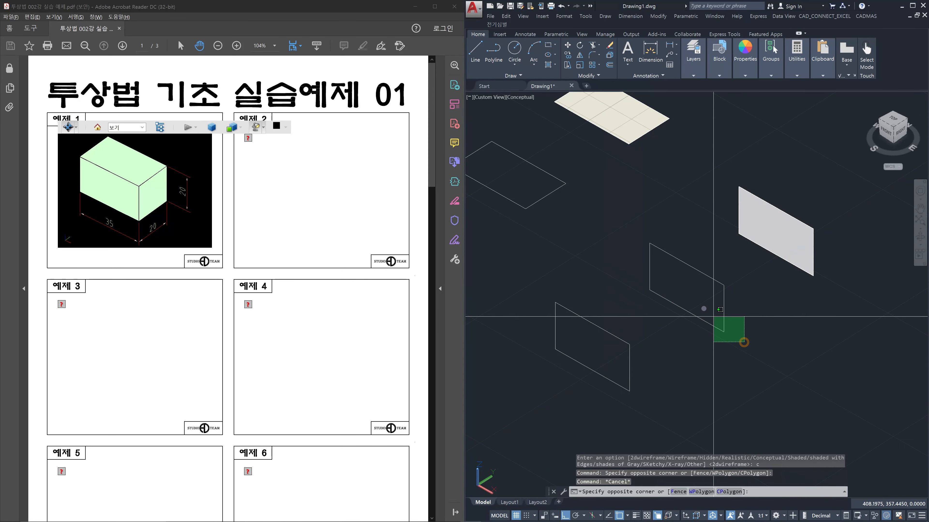
left_click(702, 308)
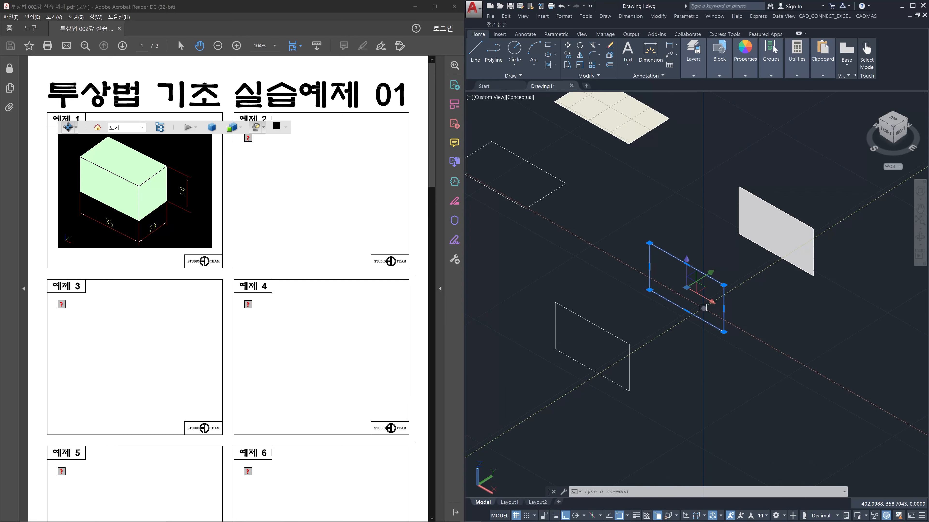
key("Escape")
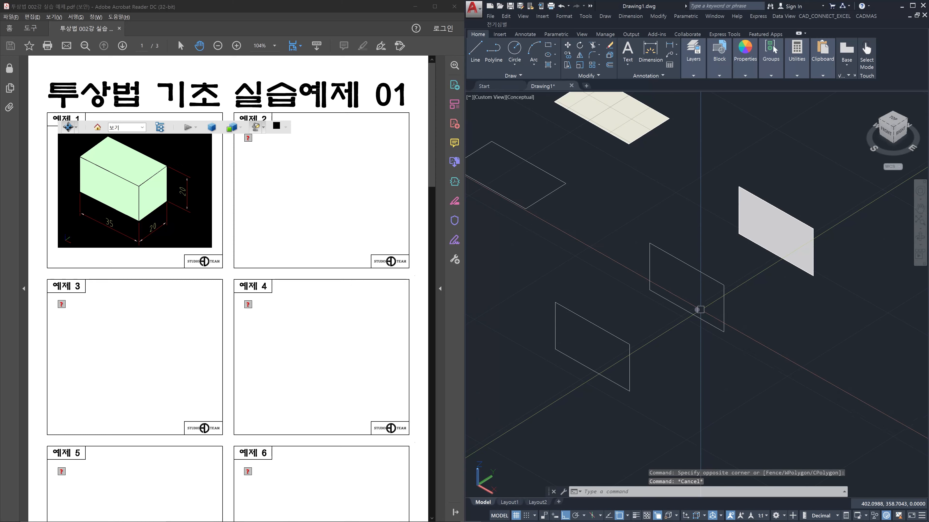
middle_click_drag(604, 285, 612, 306)
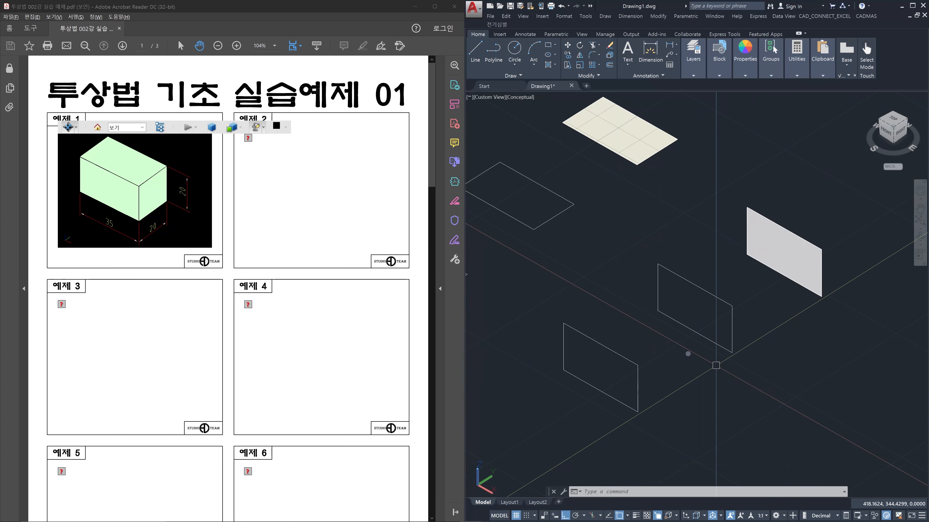
middle_click_drag(629, 269, 731, 358)
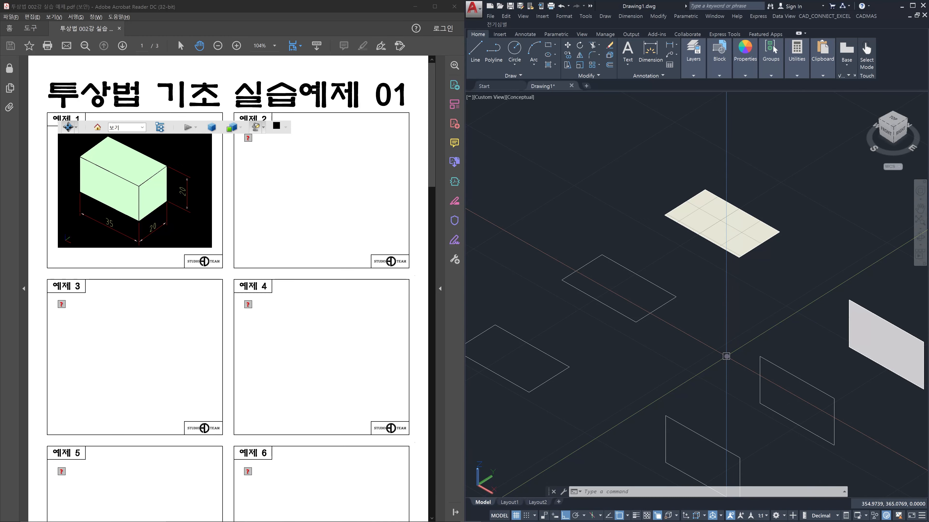
- Set the visual style back to 2D Wireframe
type("vs")
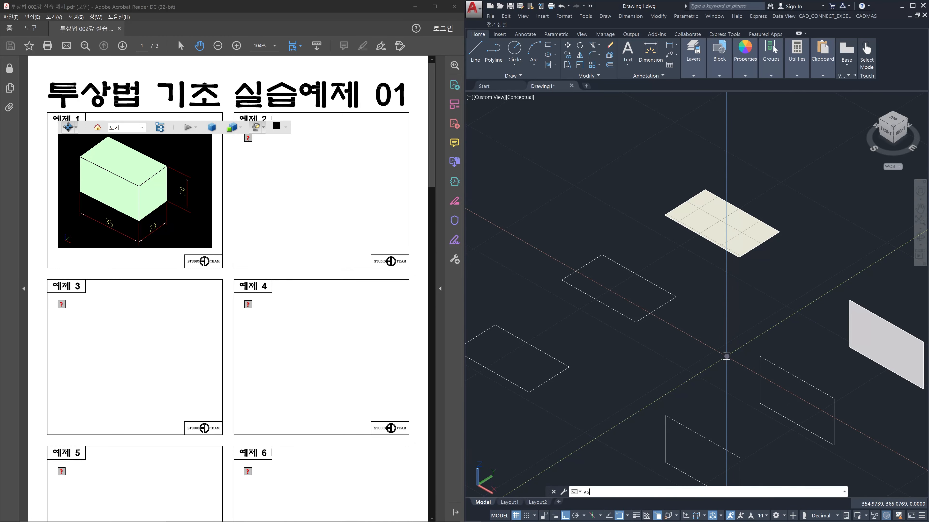
key("Return")
type("2")
key("Return")
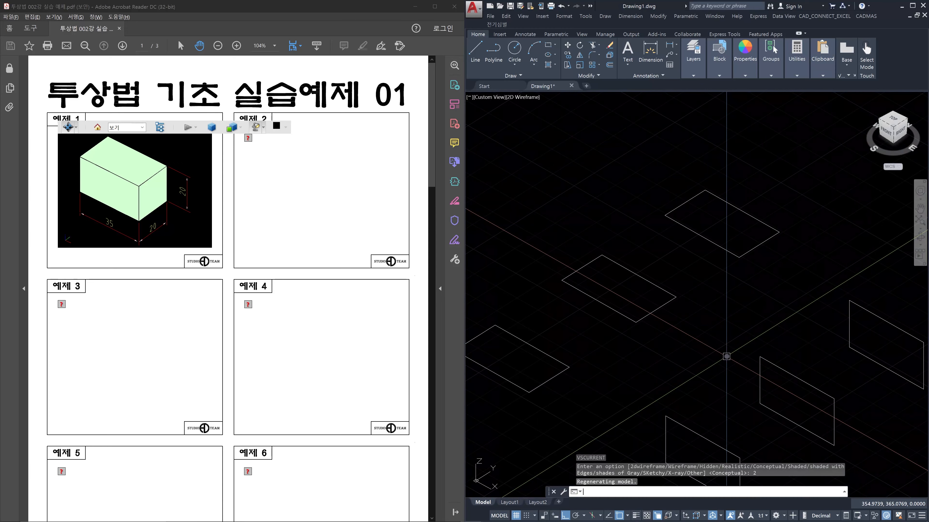
- Copy the farthest flat region a short distance along the X axis so the copy partly overlaps the original
middle_click_drag(774, 285, 633, 335)
key("Escape")
key("Escape")
type("co")
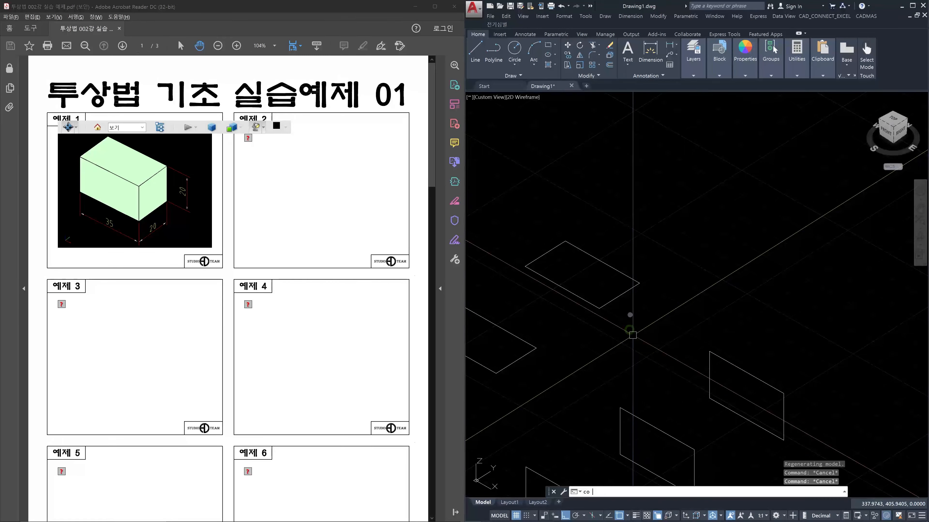
key("Return")
left_click(626, 293)
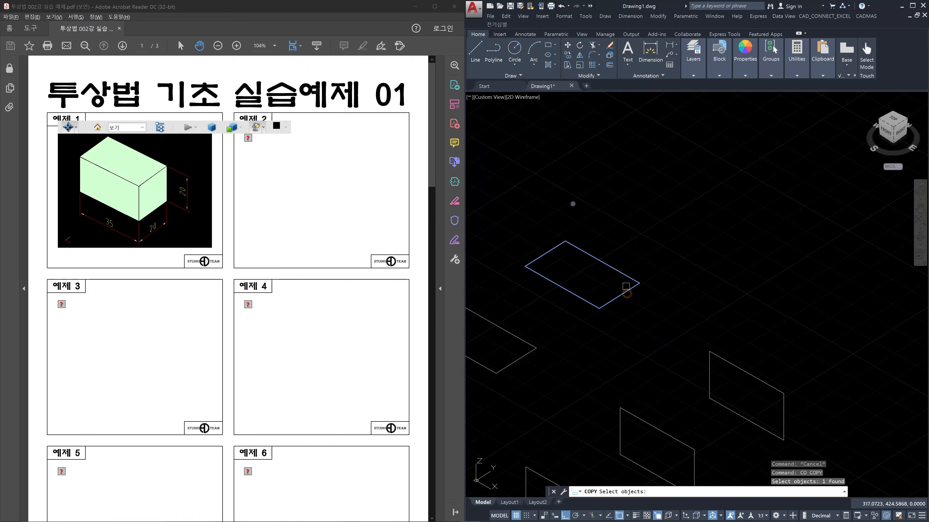
key("Return")
left_click(568, 203)
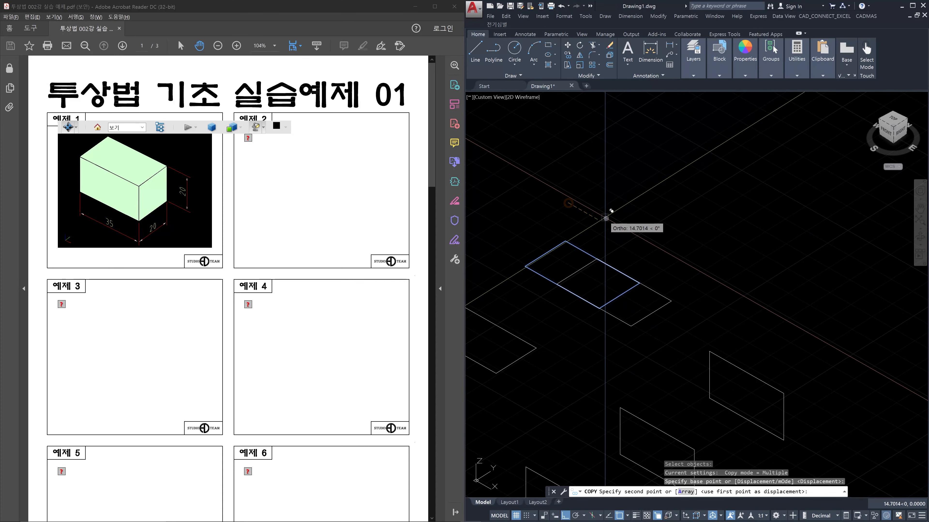
left_click(607, 221)
key("Escape")
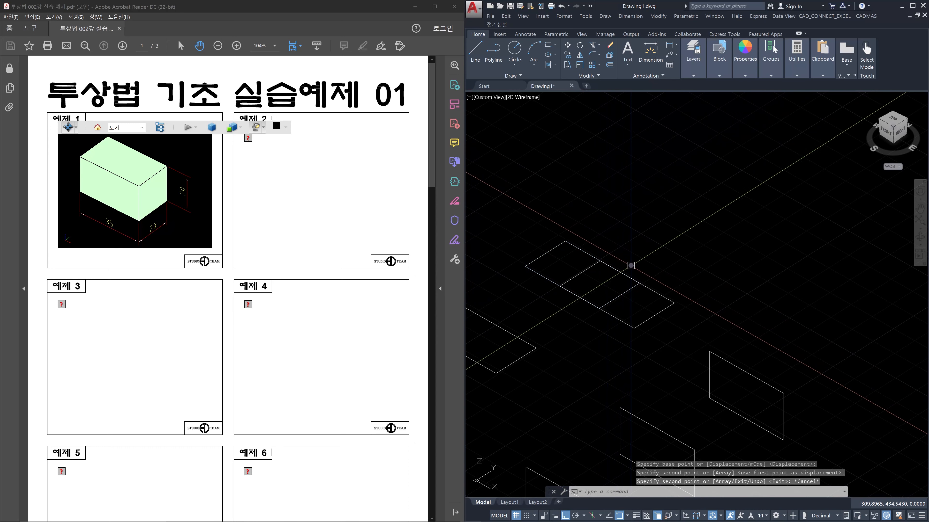
- Move the copied region a short distance along the Y axis so it overlaps the original diagonally at one corner
type("m")
key("Return")
left_click(653, 293)
key("Return")
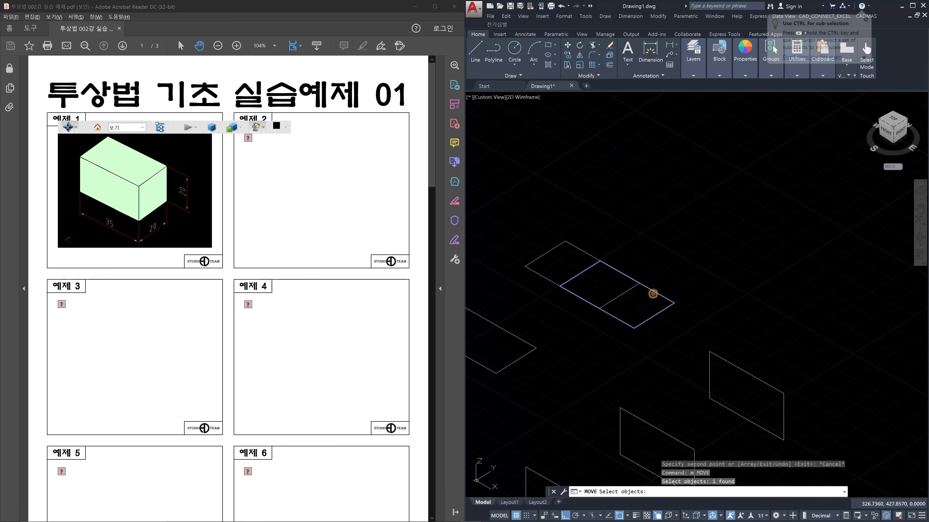
left_click(675, 277)
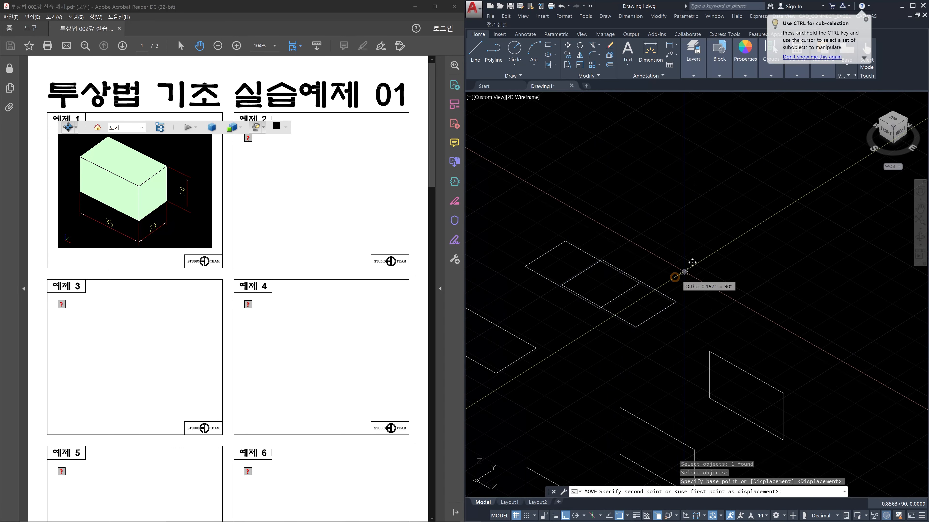
left_click(693, 265)
key("Escape")
middle_click_drag(627, 313, 700, 274)
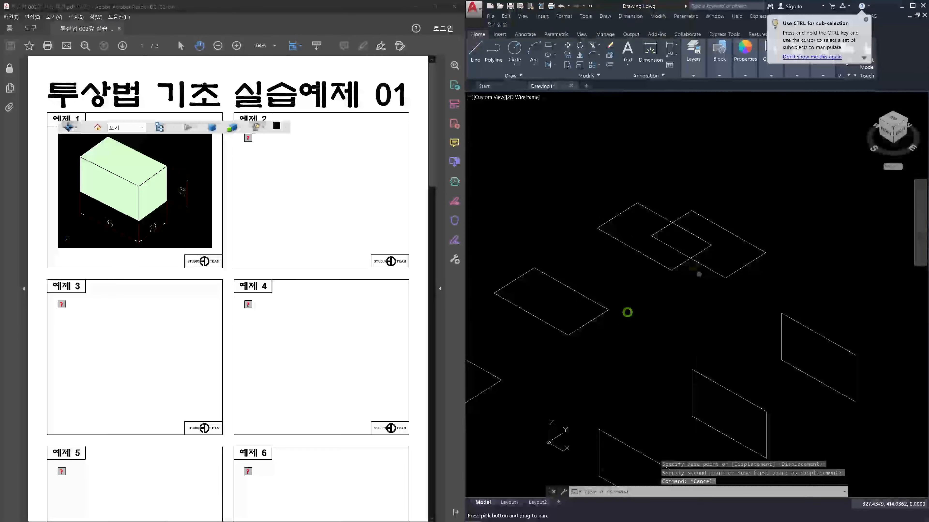
type("c")
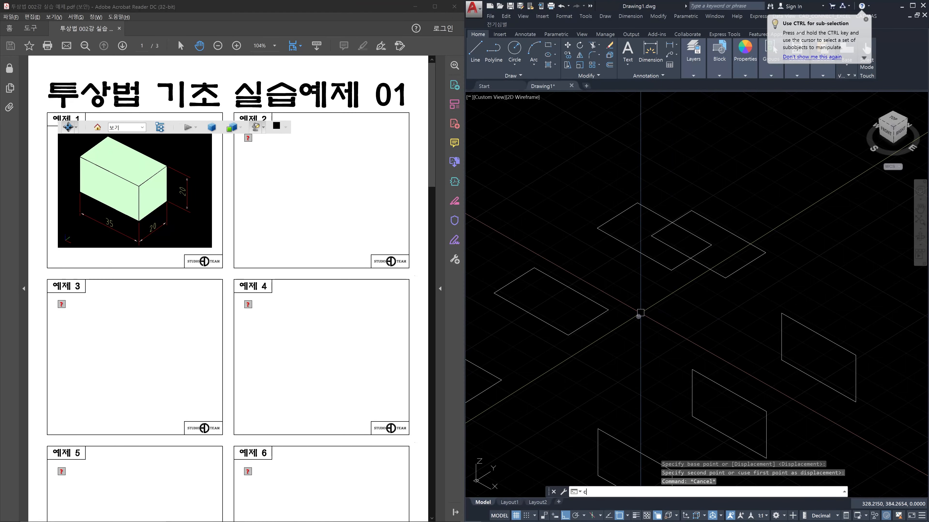
key("Return")
left_click(630, 324)
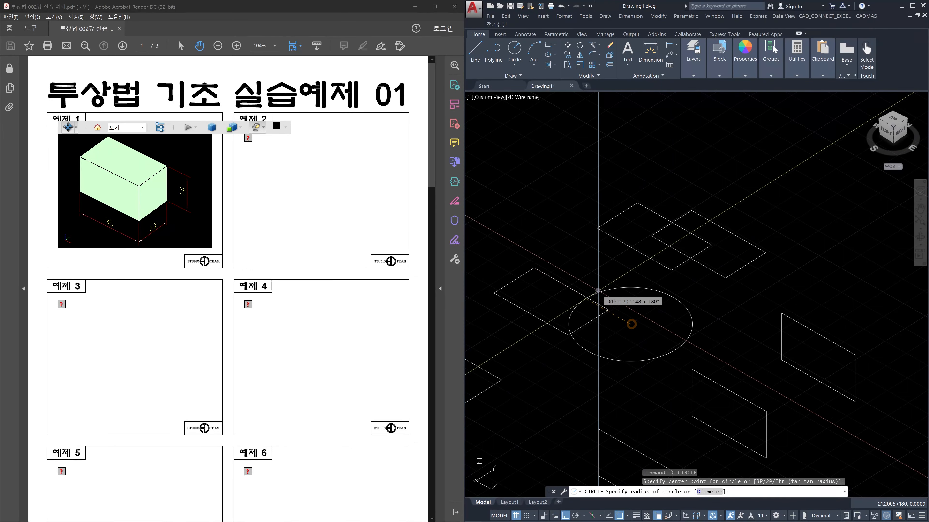
key("Escape")
- Copy the middle flat rectangle using the same corner-to-corner offset as between the two overlapping regions
type("co")
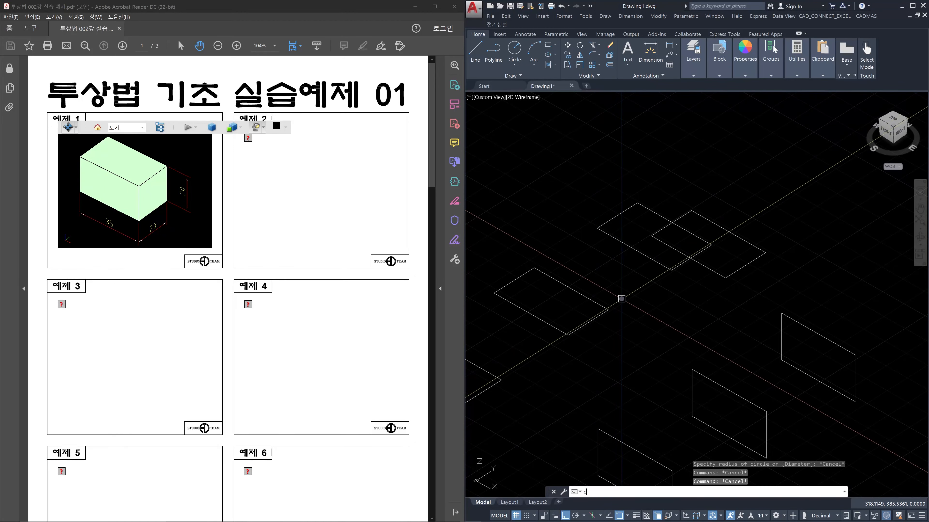
key("Return")
left_click(623, 325)
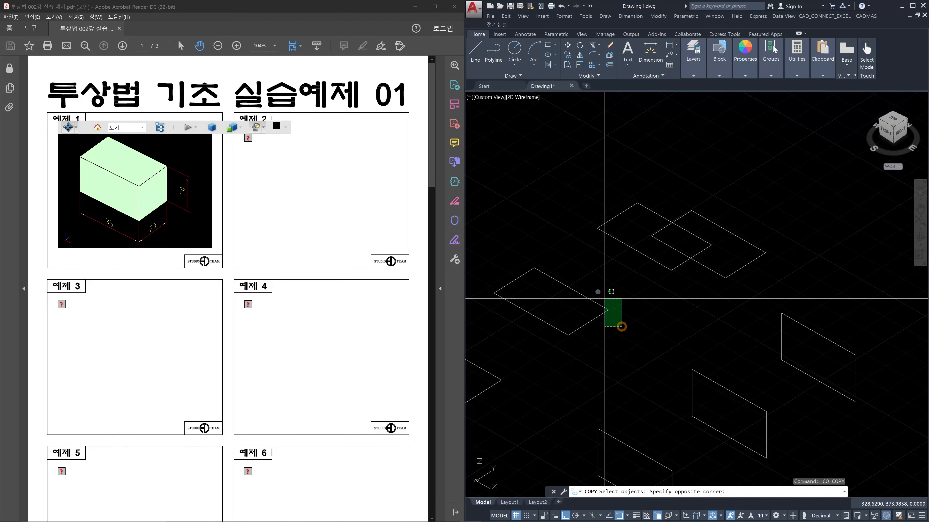
left_click(594, 289)
key("Return")
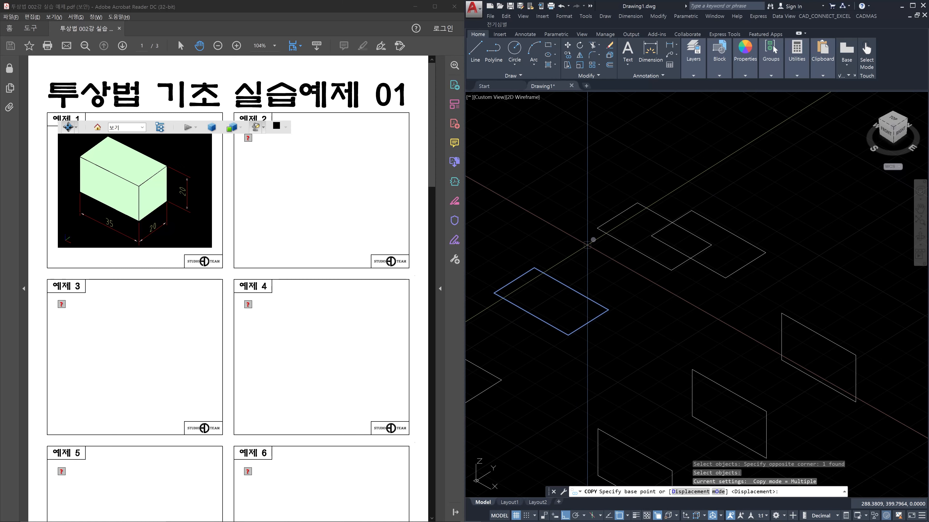
left_click(596, 229)
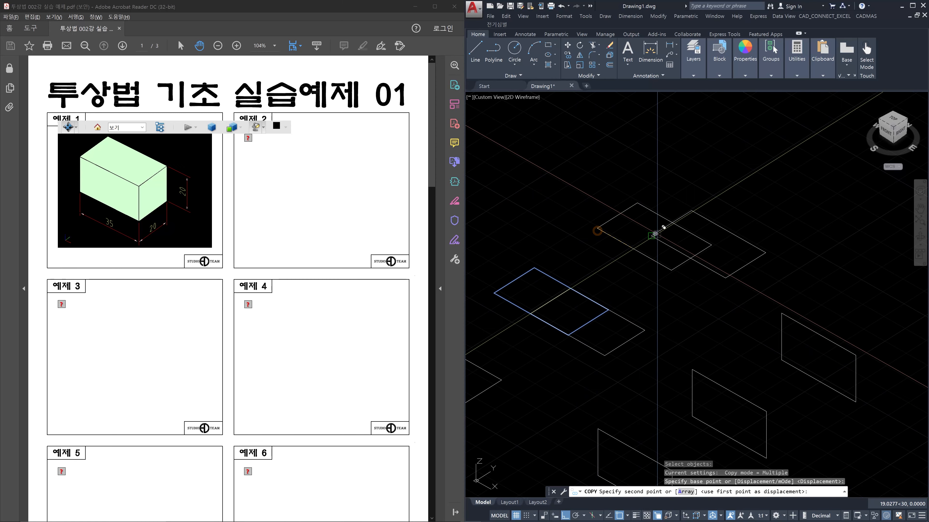
left_click(655, 234)
key("Escape")
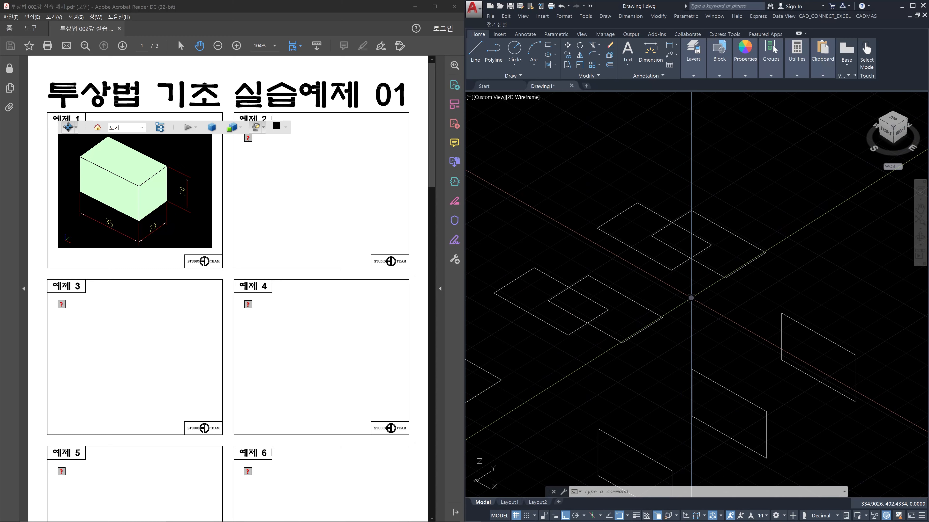
- Combine the two overlapping regions in the farthest flat pair into one profile with Union
type("UNION")
key("Return")
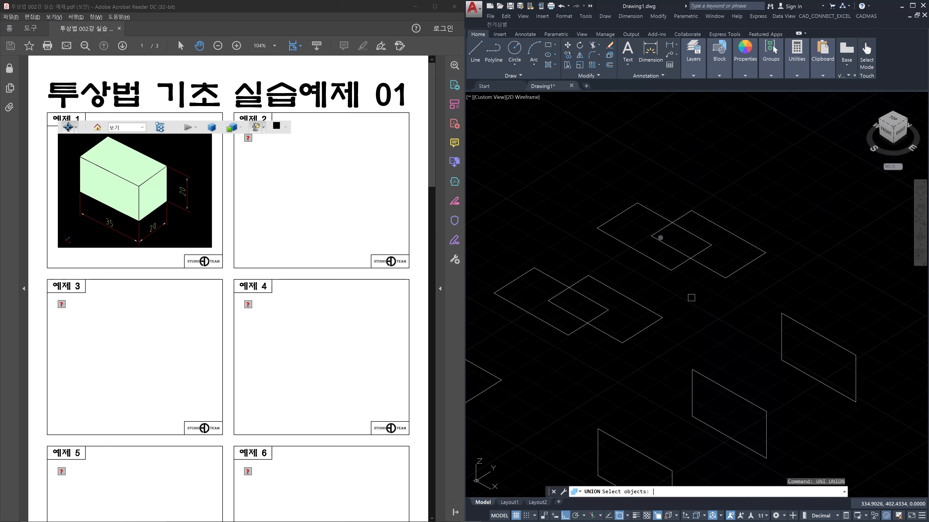
left_click(678, 253)
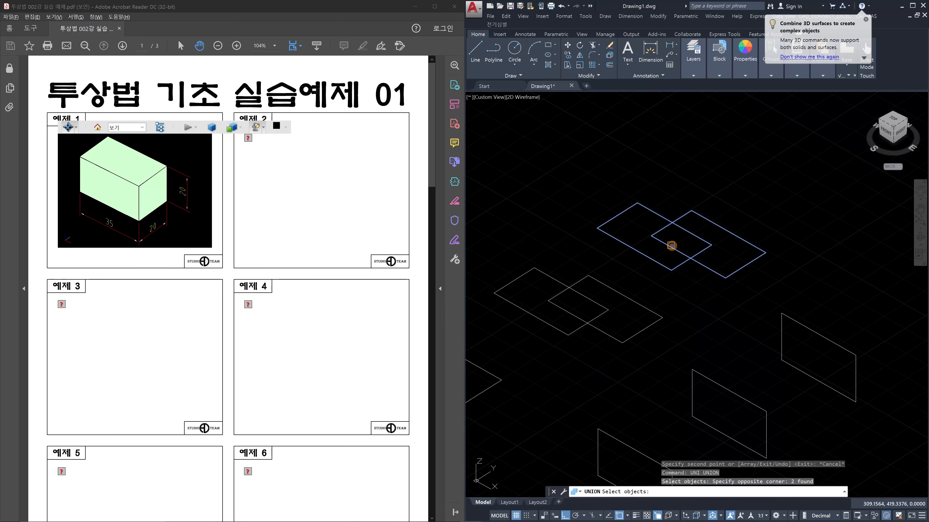
key("Return")
key("Escape")
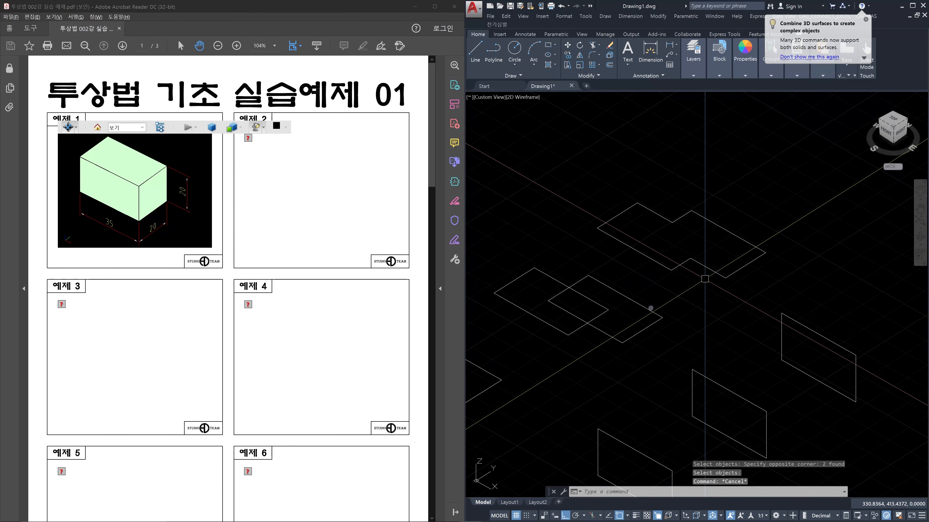
- Trim the inner overlapping segments of the middle flat rectangle pair, using both rectangles as cutting edges, and select the trimmed outline
scroll(679, 295, "up", 3)
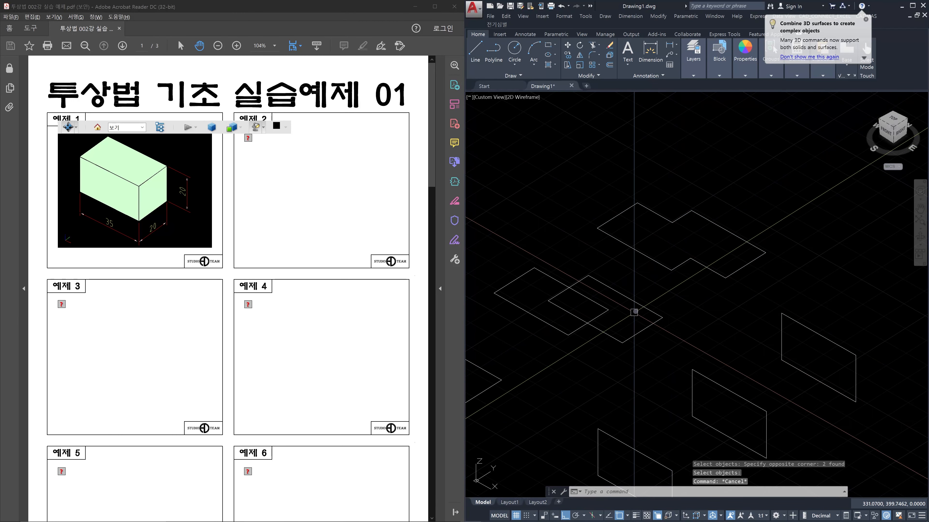
key("Escape")
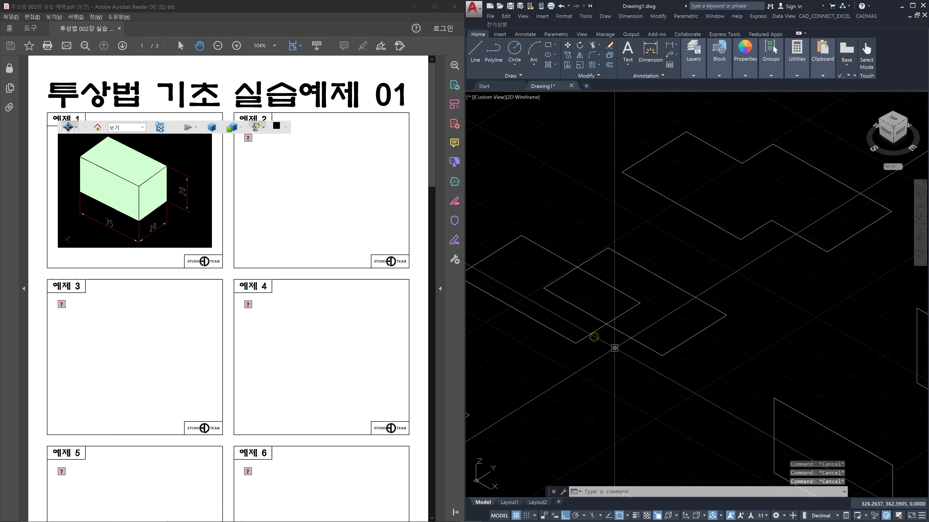
type("tr")
key("Return")
left_click(595, 329)
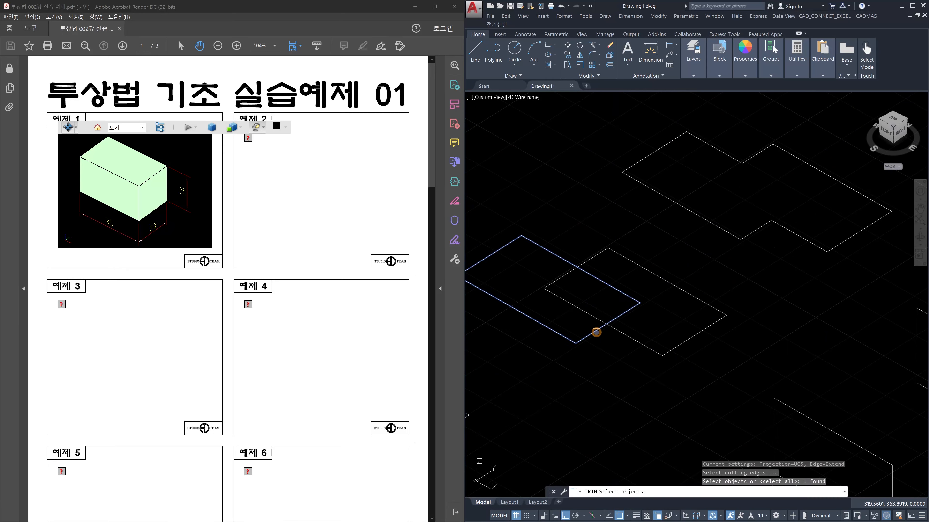
left_click(614, 328)
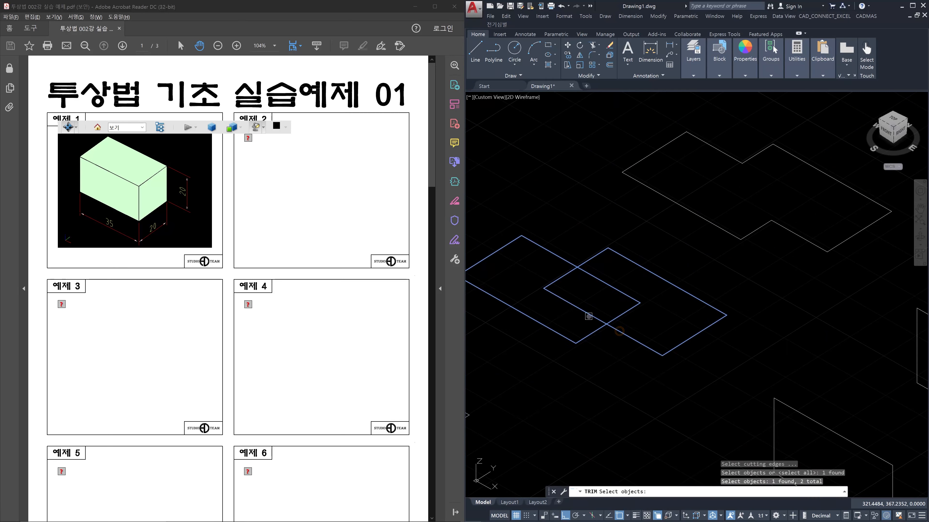
key("Return")
left_click(589, 314)
left_click(622, 314)
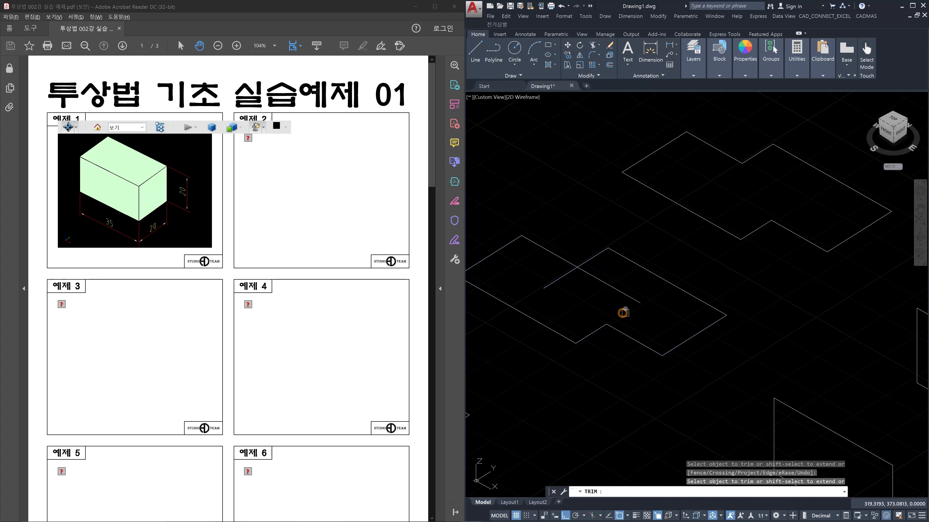
left_click(624, 296)
left_click(561, 277)
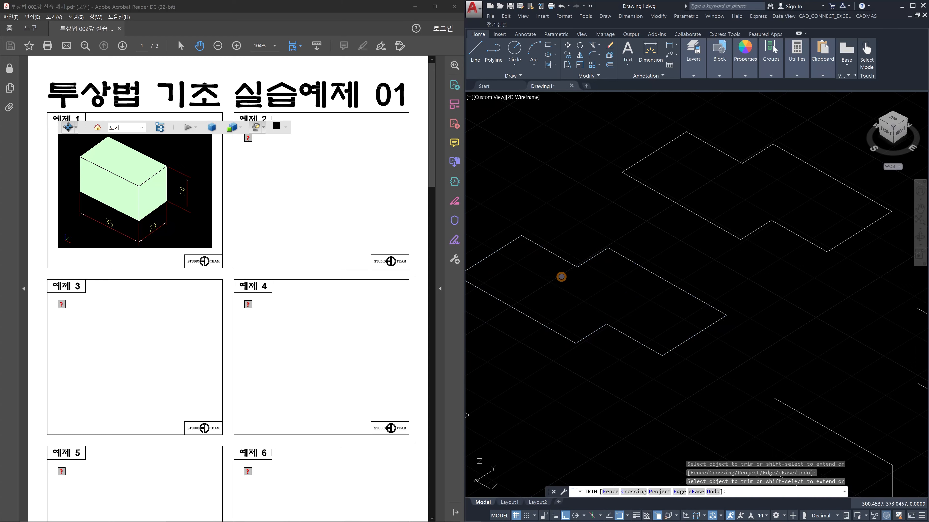
key("Escape")
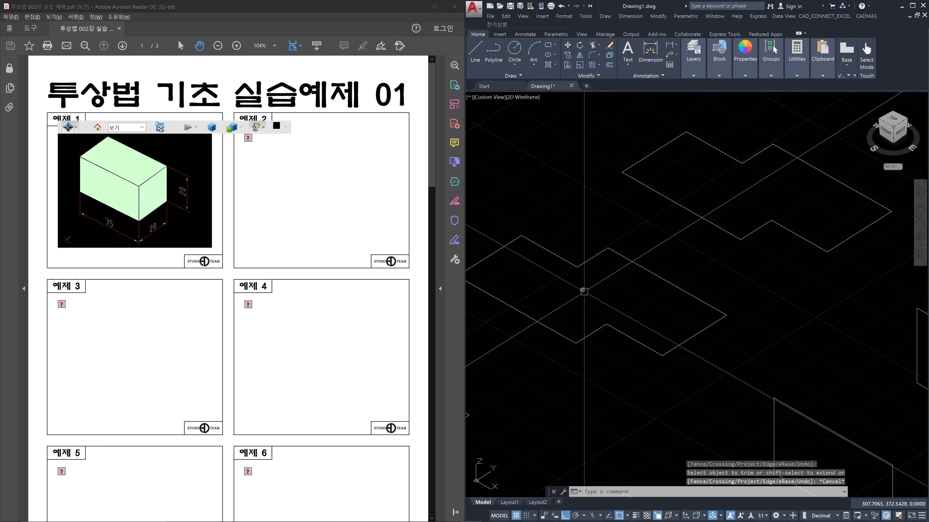
scroll(581, 318, "down", 3)
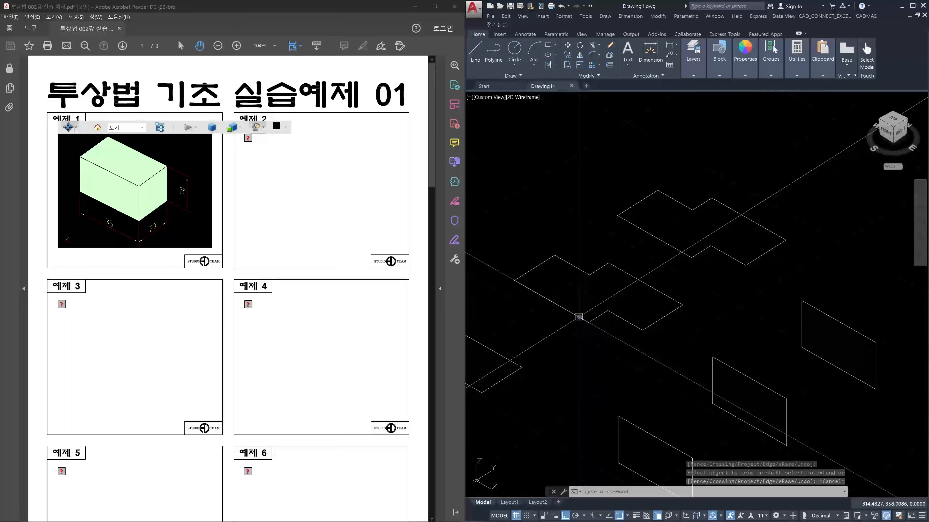
left_click(577, 315)
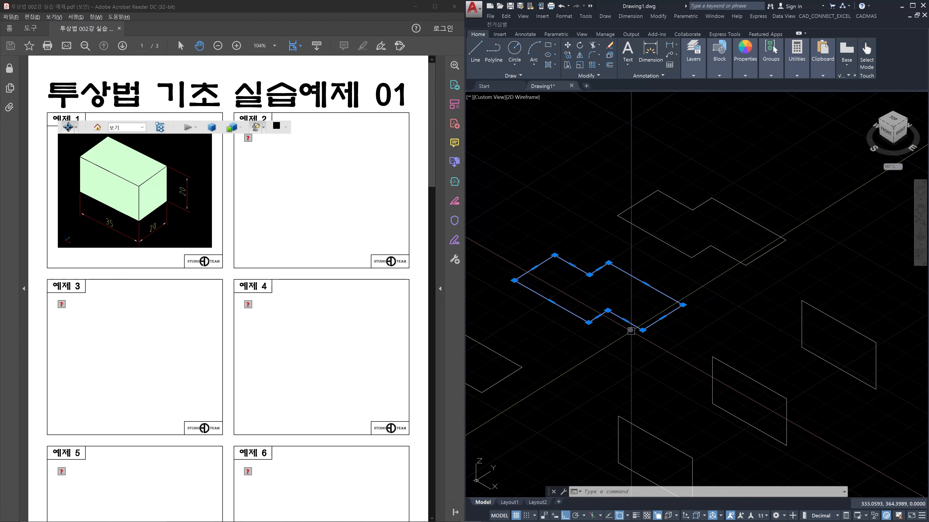
- Undo the trimming of the middle rectangle pair and the union of the farthest region pair
key("ctrl+z")
key("ctrl+z")
key("ctrl+z")
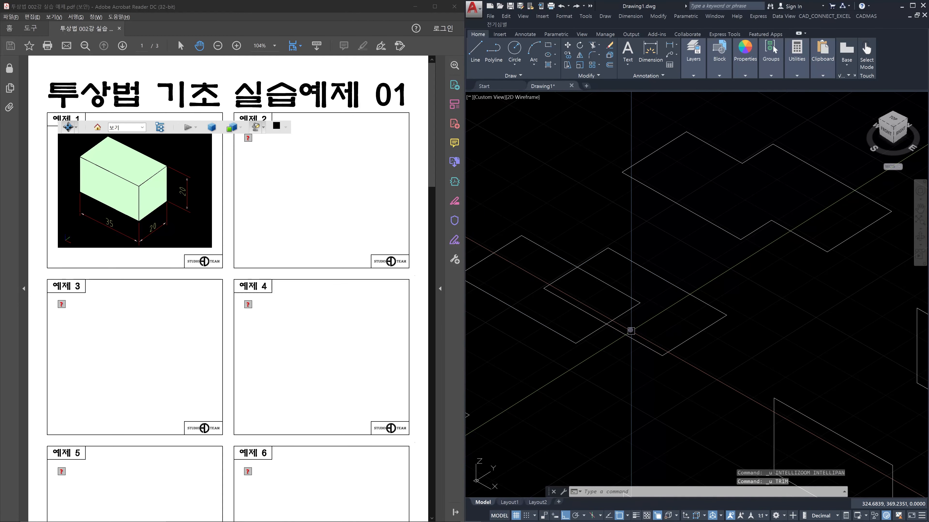
key("ctrl+z")
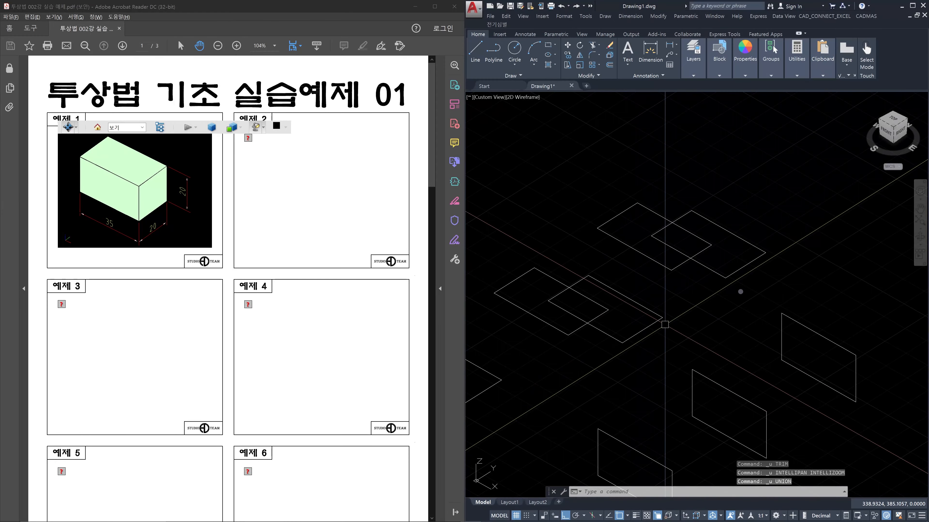
key("Escape")
key("Escape")
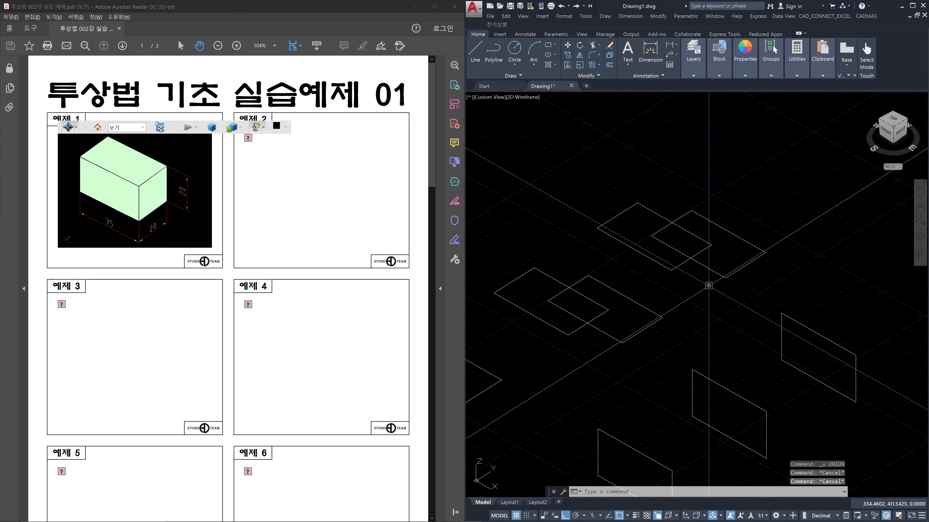
- Subtract the copied region from the original region in the farthest flat pair
type("su")
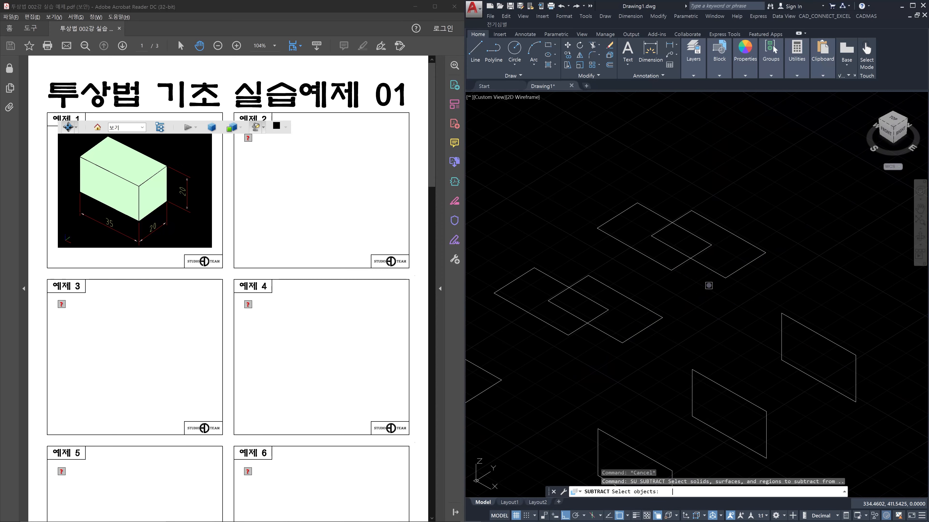
key("Return")
left_click(680, 266)
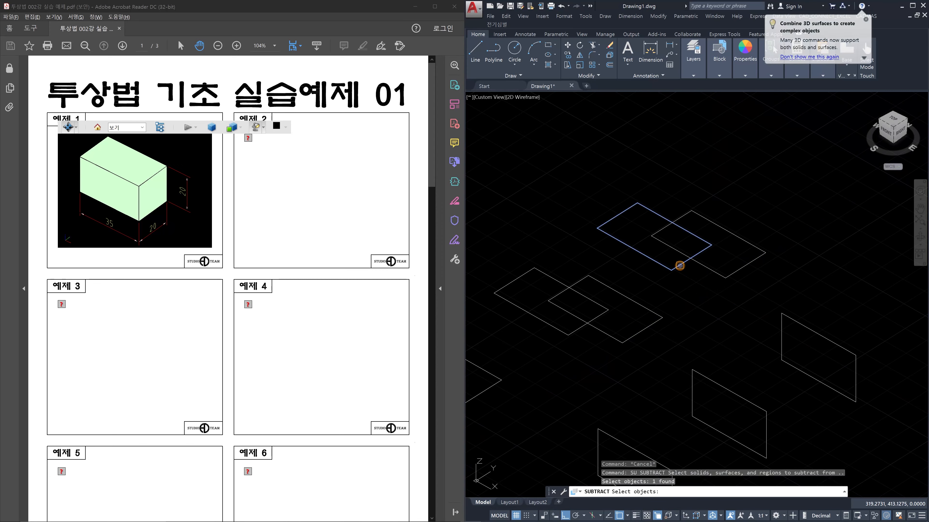
key("Return")
left_click(704, 265)
key("Return")
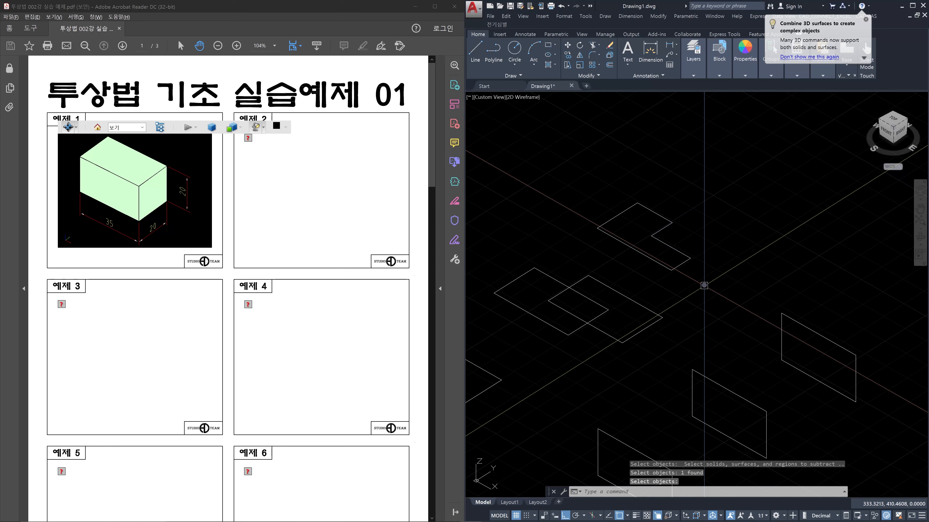
- Undo the region subtraction
key("ctrl+z")
key("Escape")
key("Escape")
- Intersect the two overlapping regions of the farthest flat pair, keeping only their common area
type("l")
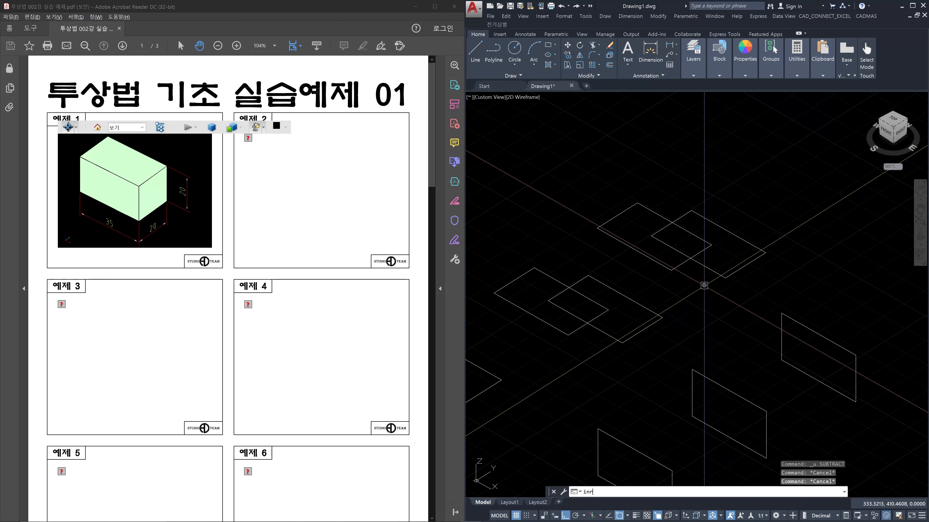
type("ntersect")
key("Return")
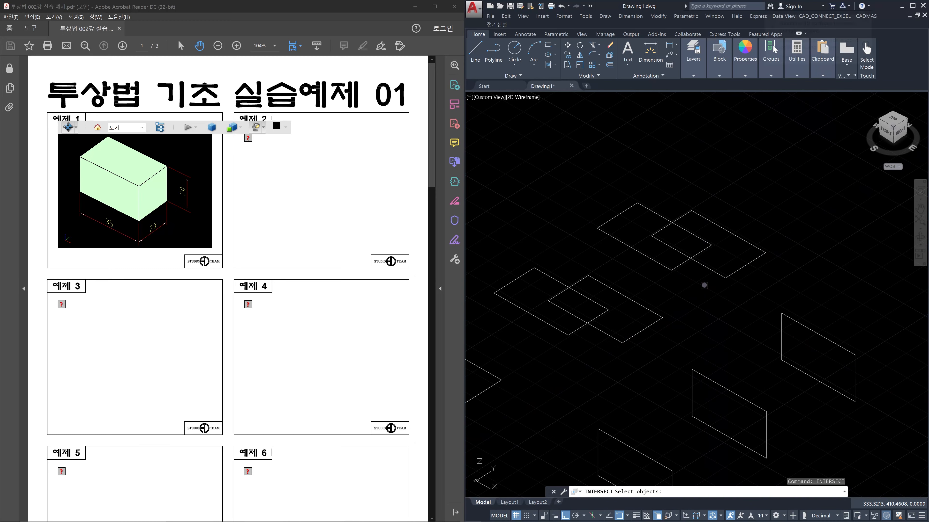
left_click(704, 286)
left_click(676, 232)
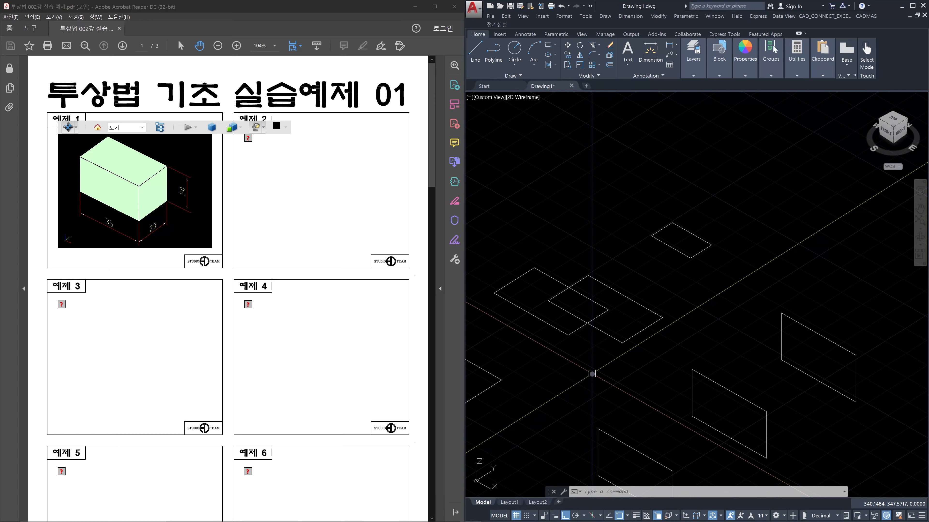
- Undo the region intersection and delete the overlapping copied rectangle from both the farthest and middle flat pairs
key("ctrl+z")
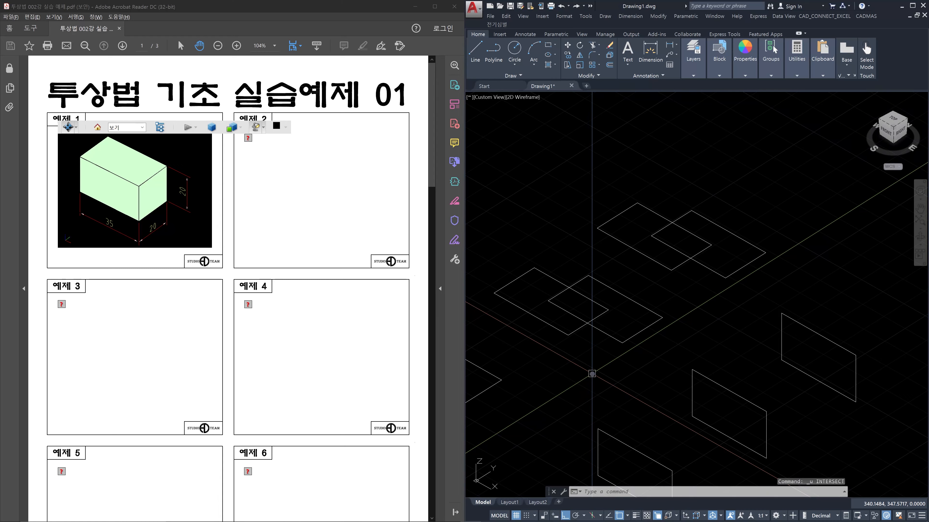
left_click(752, 277)
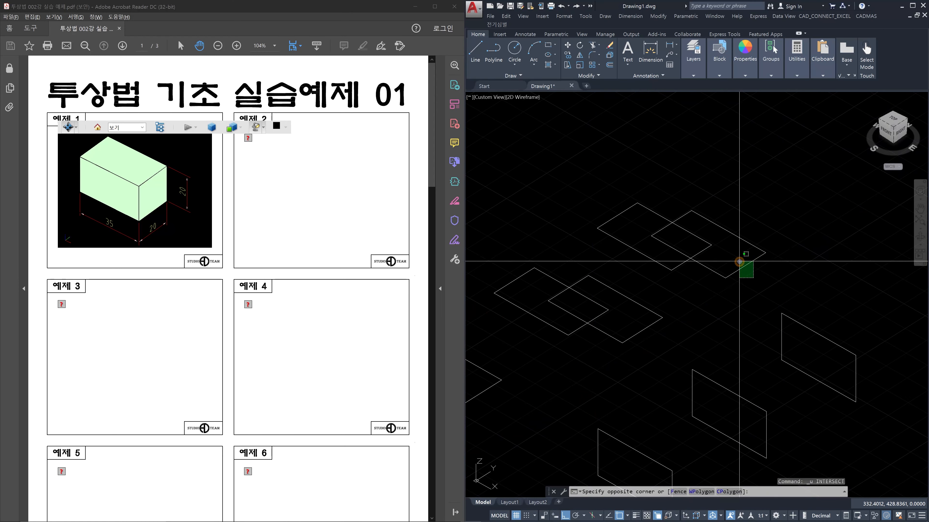
left_click(738, 261)
left_click(694, 325)
left_click(646, 300)
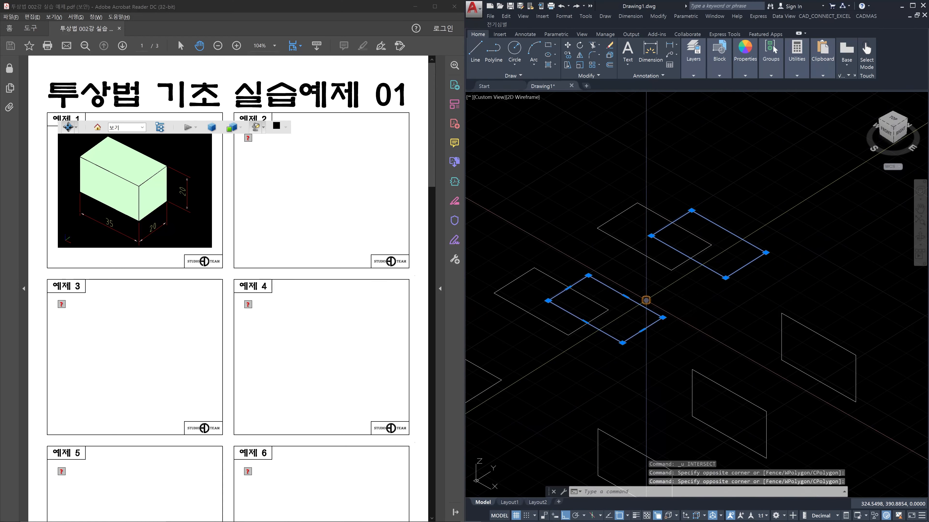
key("Delete")
key("Escape")
key("Escape")
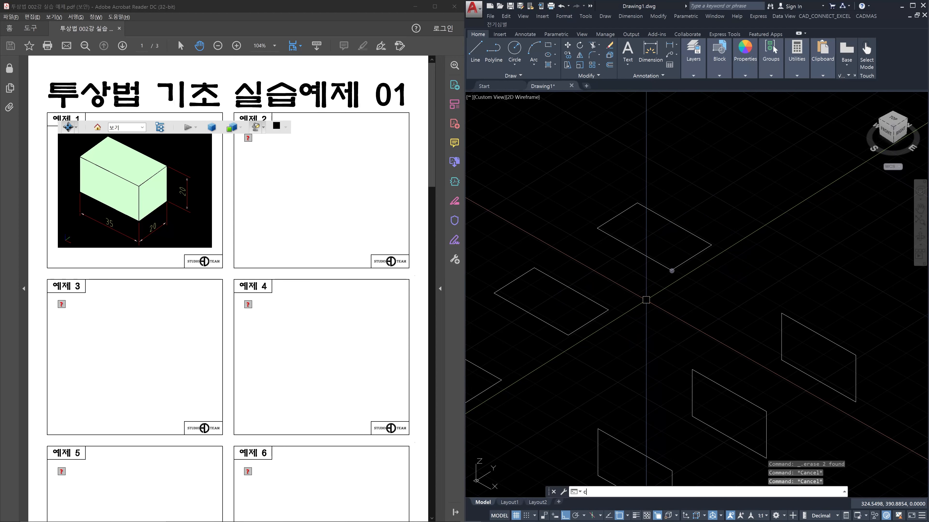
- Draw a small circle centred near the short edge of the farthest flat rectangle
type("c")
key("Return")
left_click(690, 258)
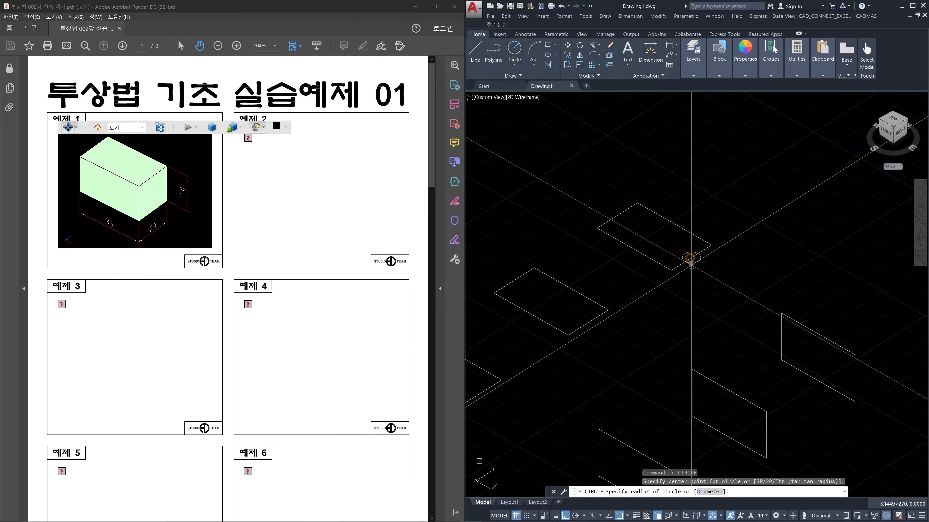
left_click(704, 270)
key("Escape")
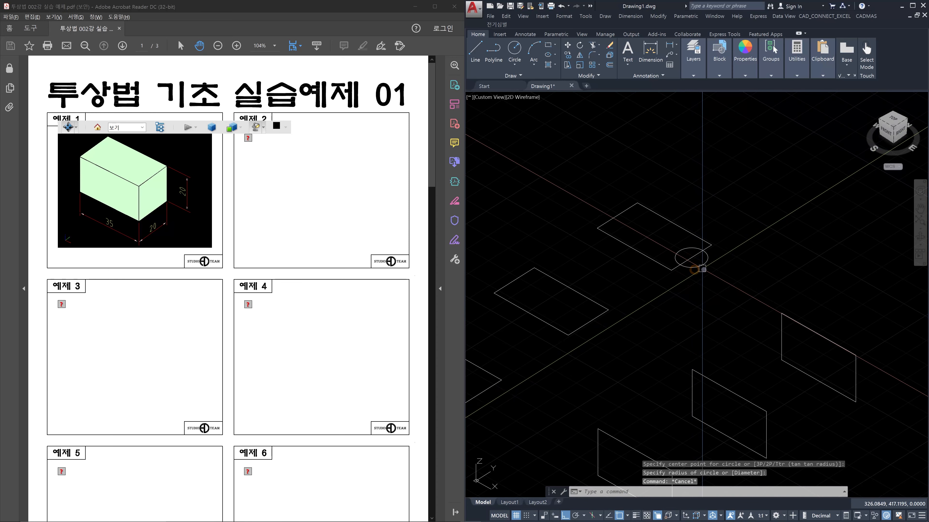
- Move the circle so it lies entirely inside the farthest flat rectangle
type("m")
key("Return")
left_click(701, 265)
key("Return")
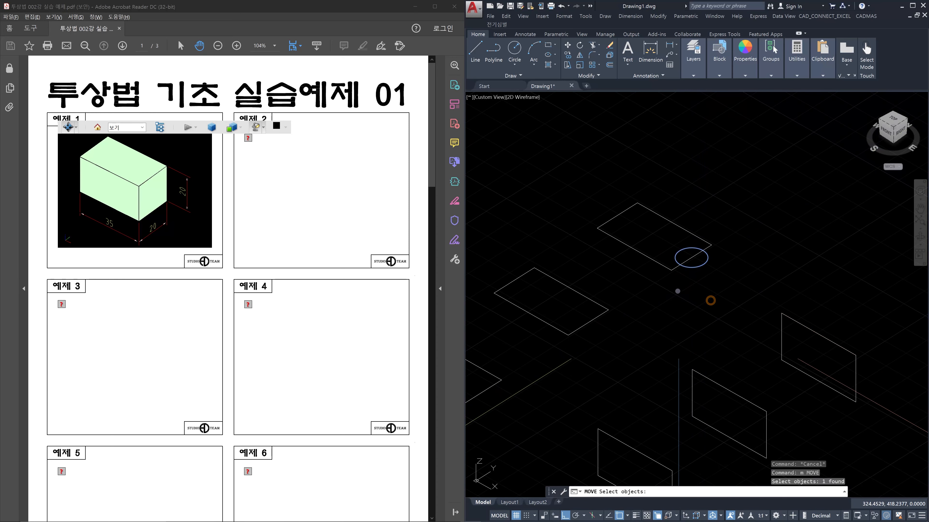
left_click(698, 308)
left_click(670, 292)
key("Escape")
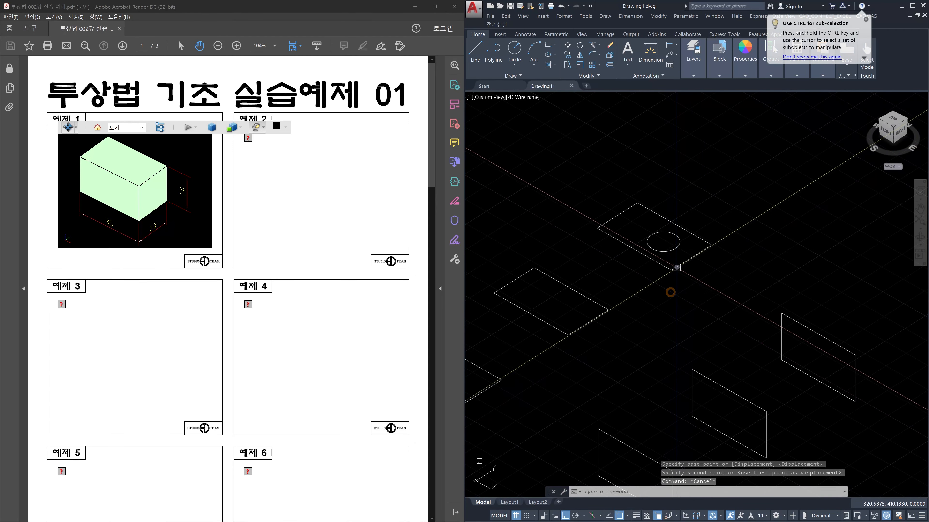
- Copy the circle from the farthest flat rectangle into the same place inside the middle flat rectangle
type("co")
key("Return")
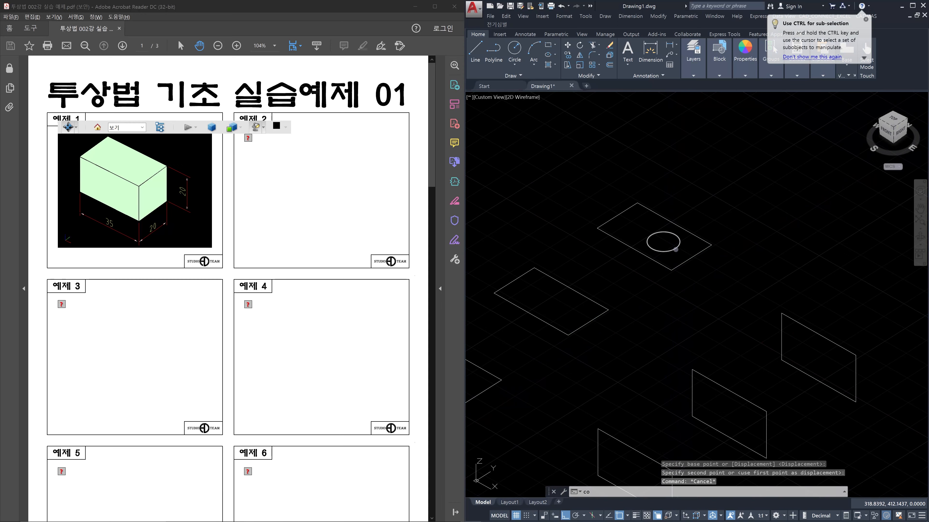
left_click(674, 249)
key("Return")
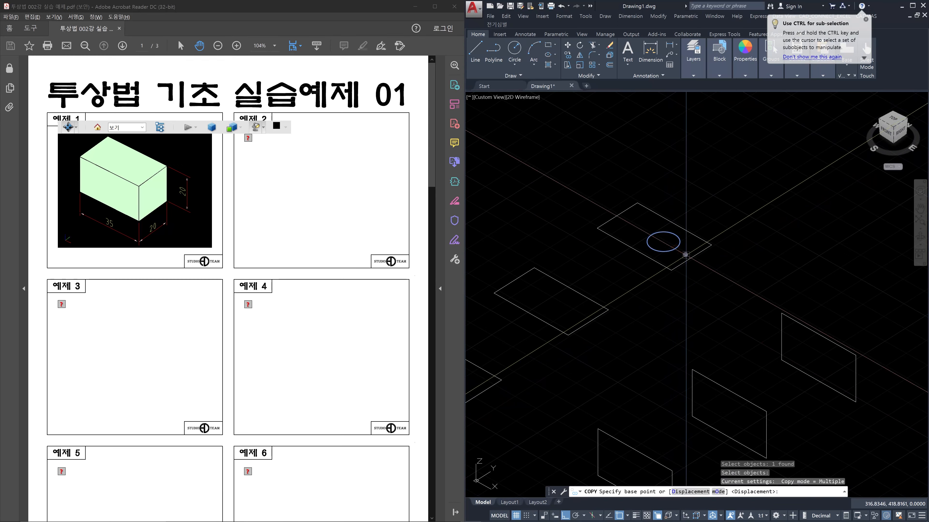
left_click(687, 255)
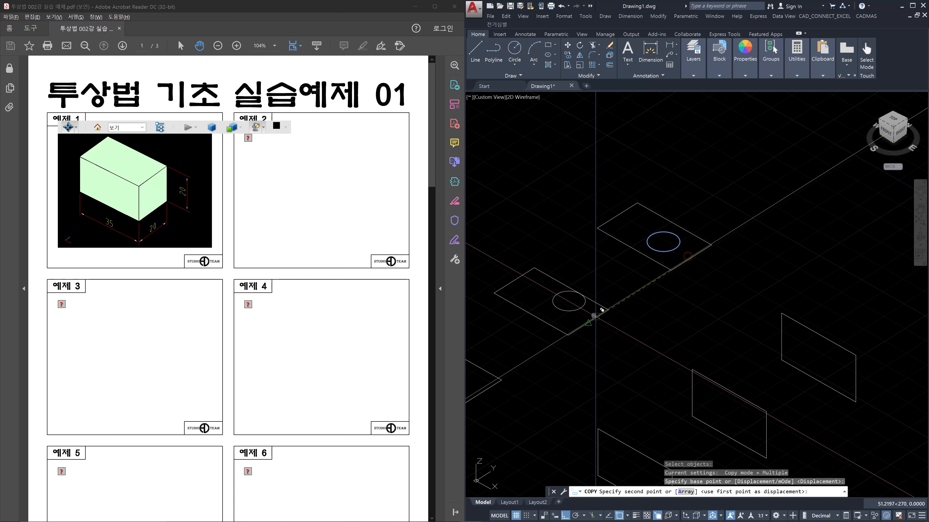
left_click(594, 315)
key("Escape")
- Convert the circle inside the farthest flat rectangle into a region
middle_click_drag(600, 323, 814, 325)
scroll(832, 287, "up", 1)
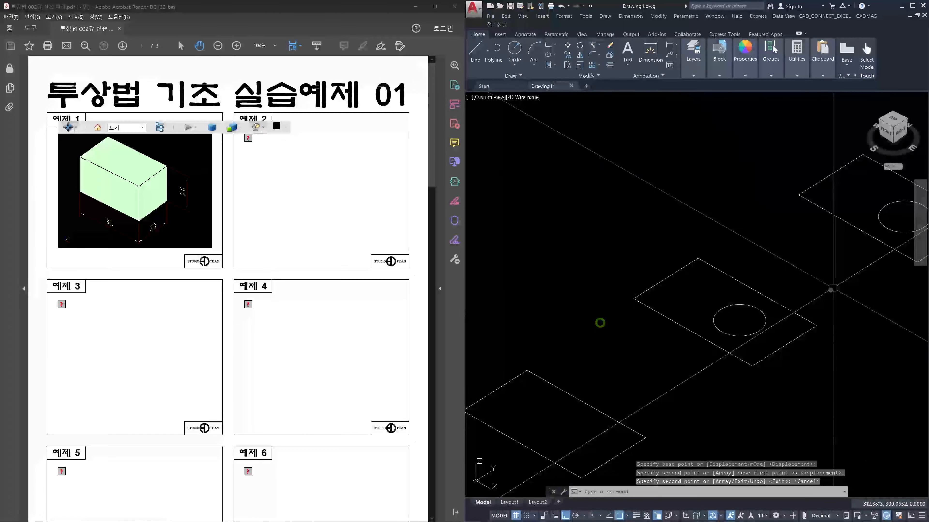
middle_click_drag(831, 290, 736, 323)
key("Escape")
type("reg")
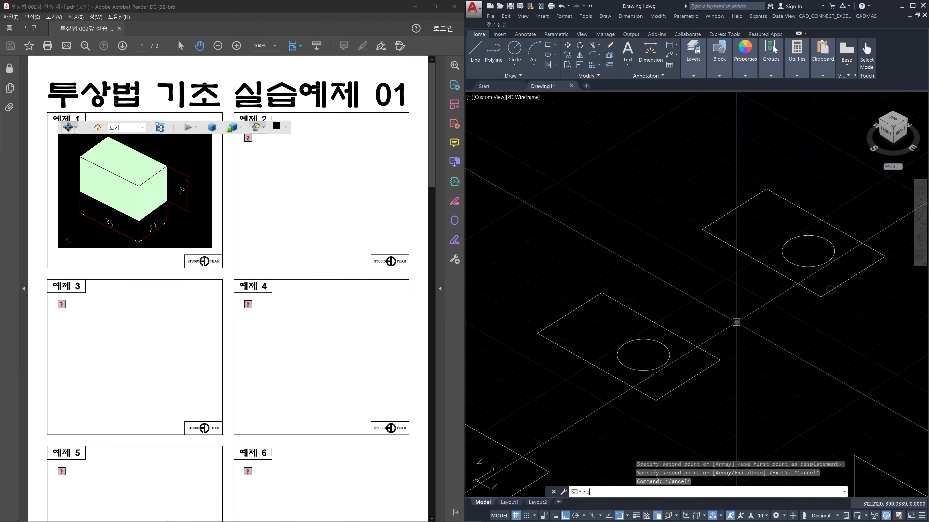
key("Return")
left_click(812, 269)
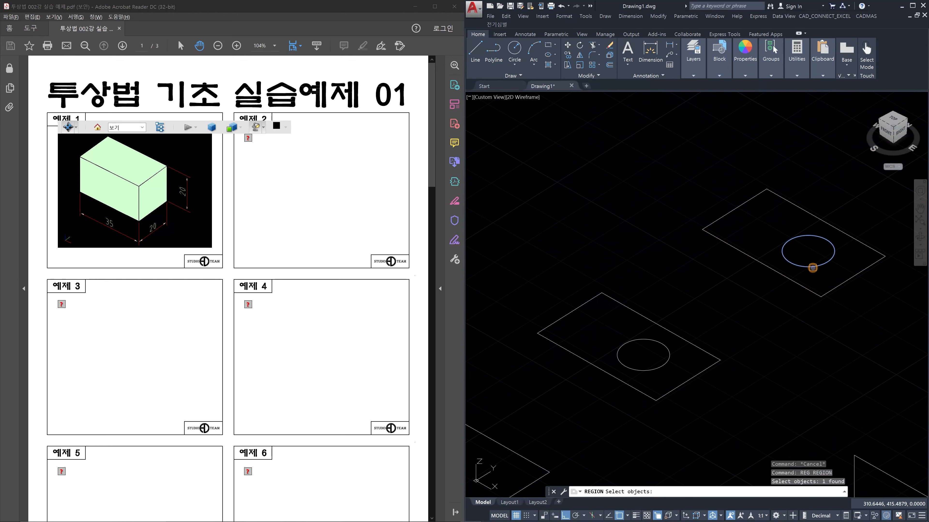
key("Return")
key("Escape")
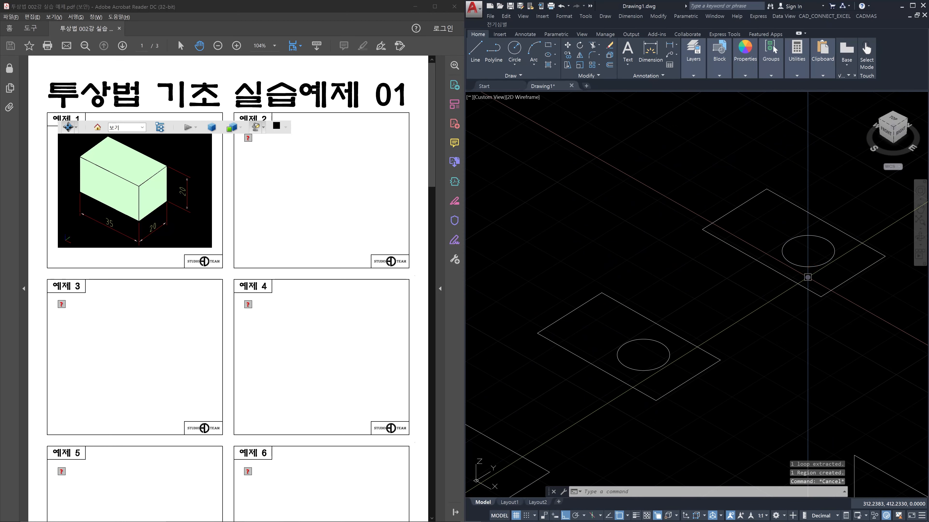
- Subtract the circular region from the farthest rectangular region and check that both outlines select as one object
type("su")
key("Return")
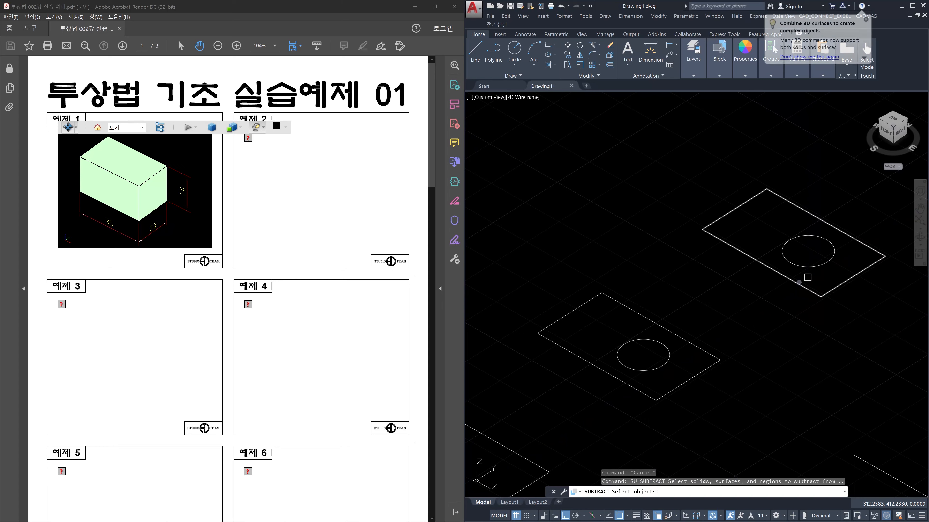
left_click(799, 283)
key("Return")
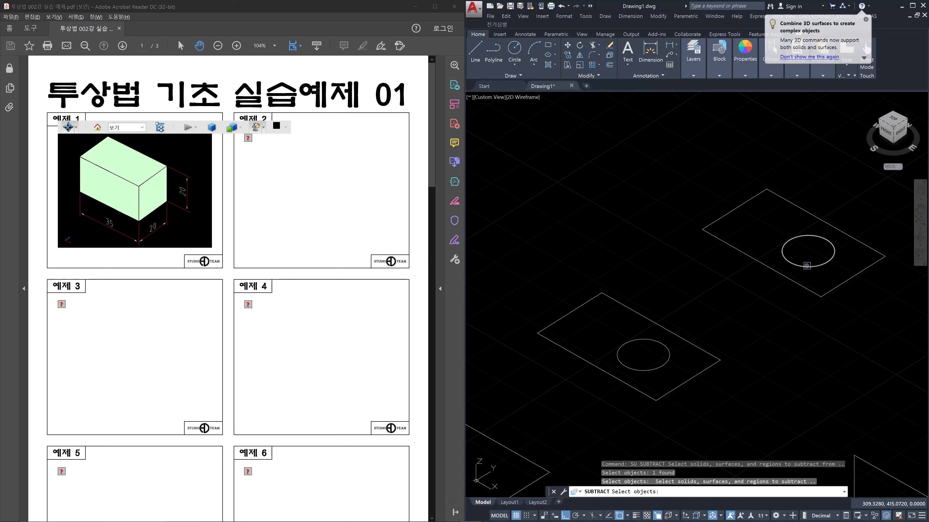
left_click(807, 266)
key("Return")
key("Escape")
key("Escape")
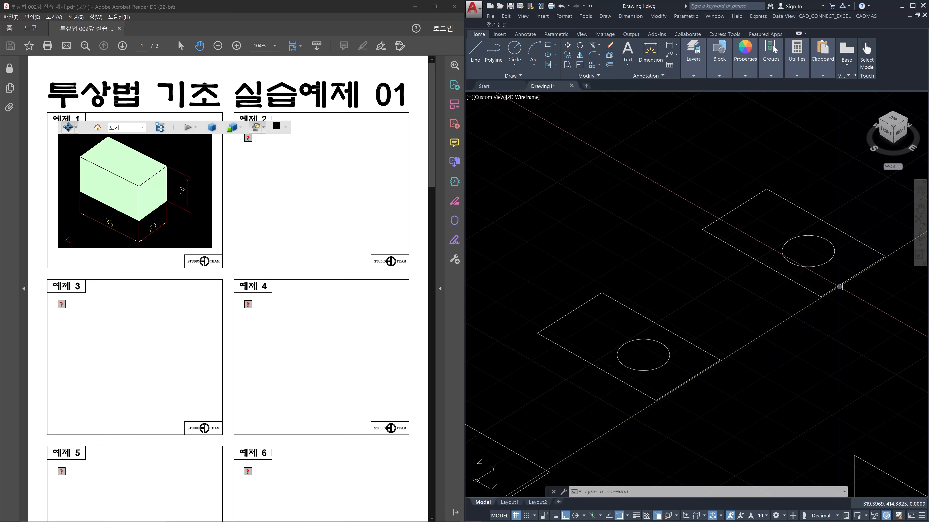
left_click(839, 287)
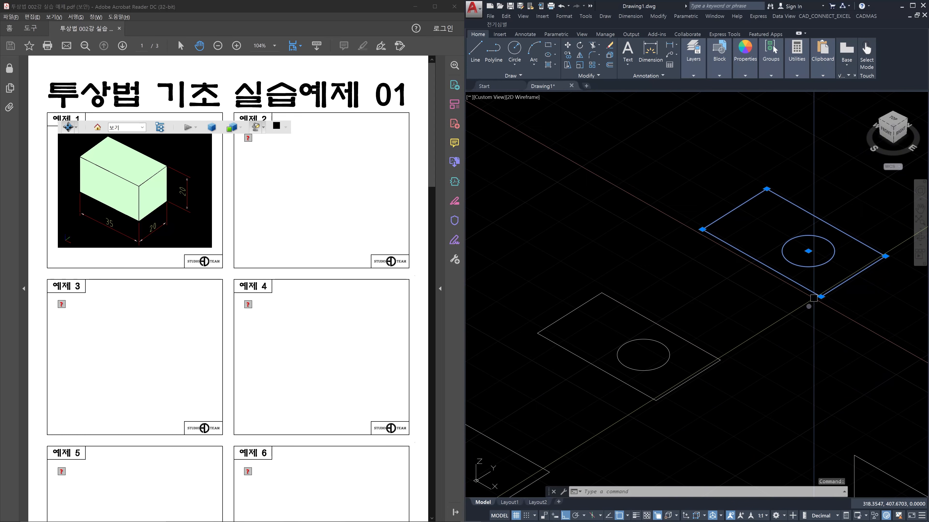
key("Escape")
key("Escape")
middle_click_drag(836, 324, 830, 325)
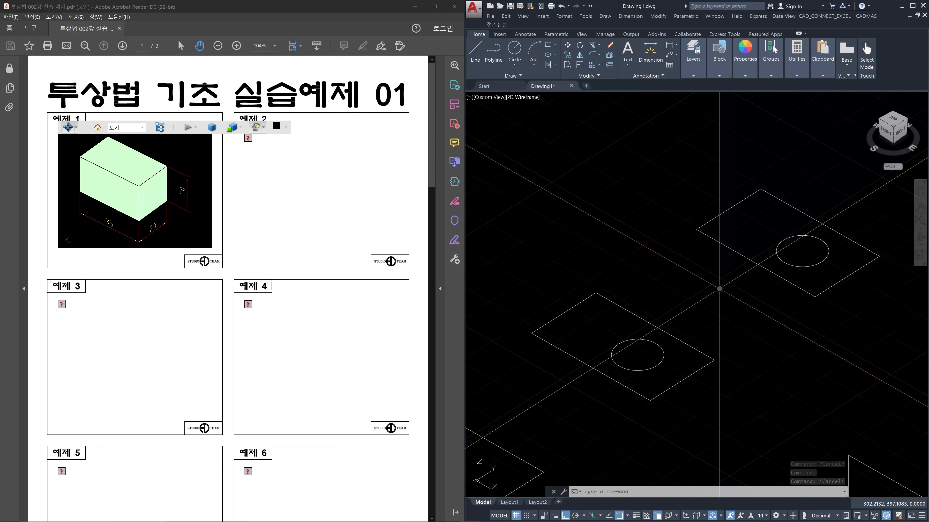
- Switch the visual style to Conceptual and compare the holed region with the middle rectangle and its separate circle
type("vs")
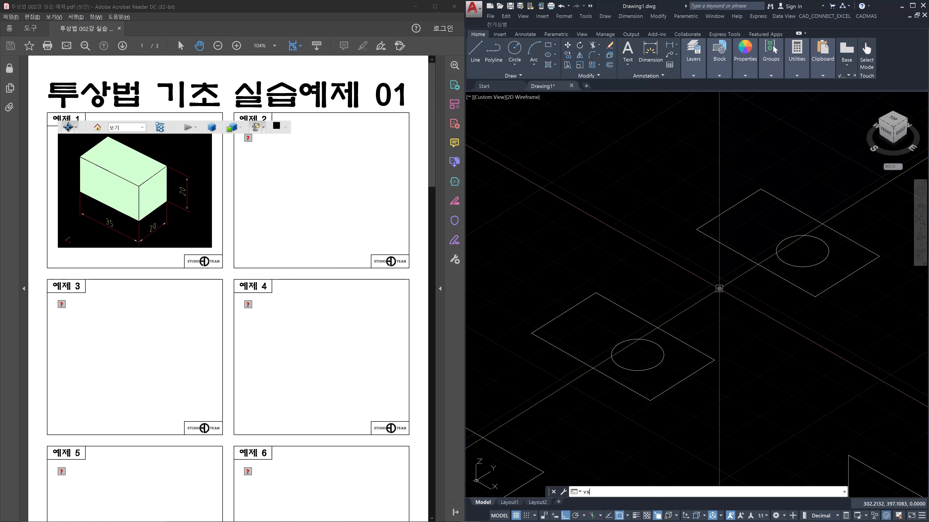
key("Return")
type("c")
key("Return")
type("c")
key("Return")
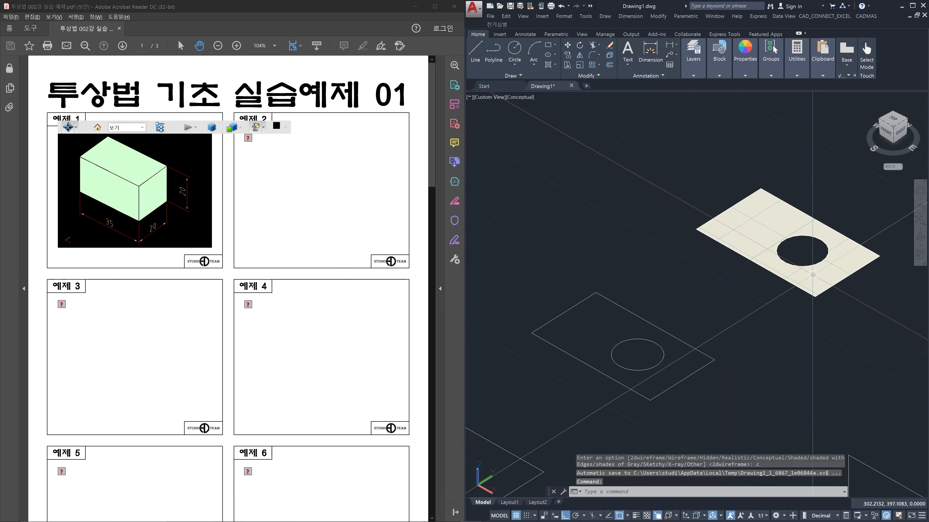
left_click(703, 368)
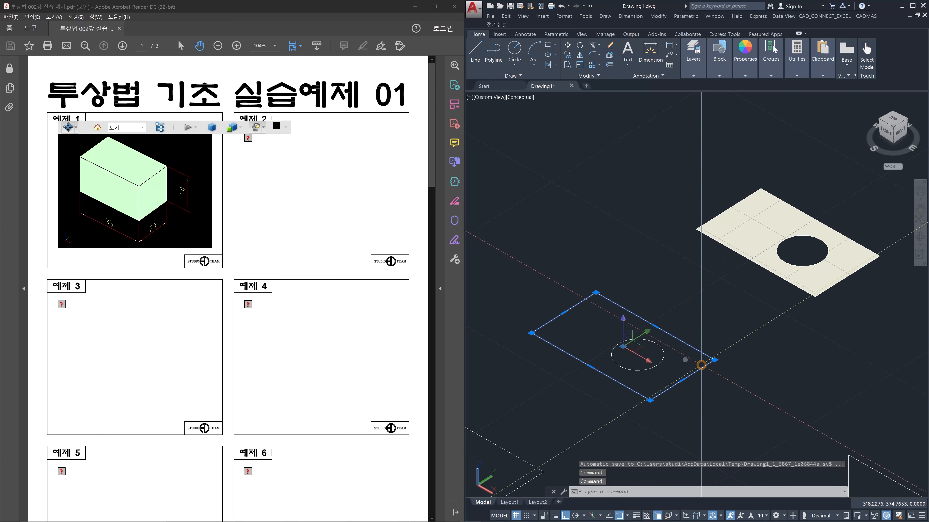
left_click(657, 358)
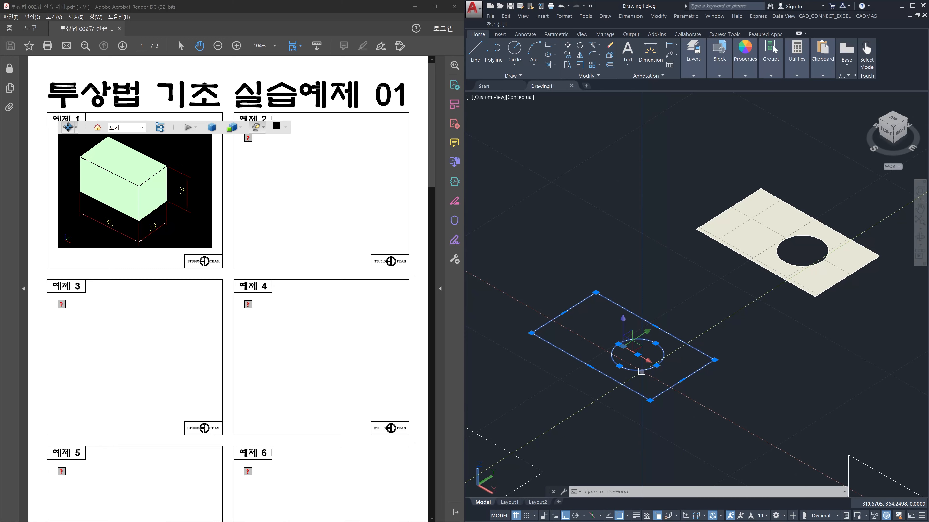
scroll(601, 288, "down", 5)
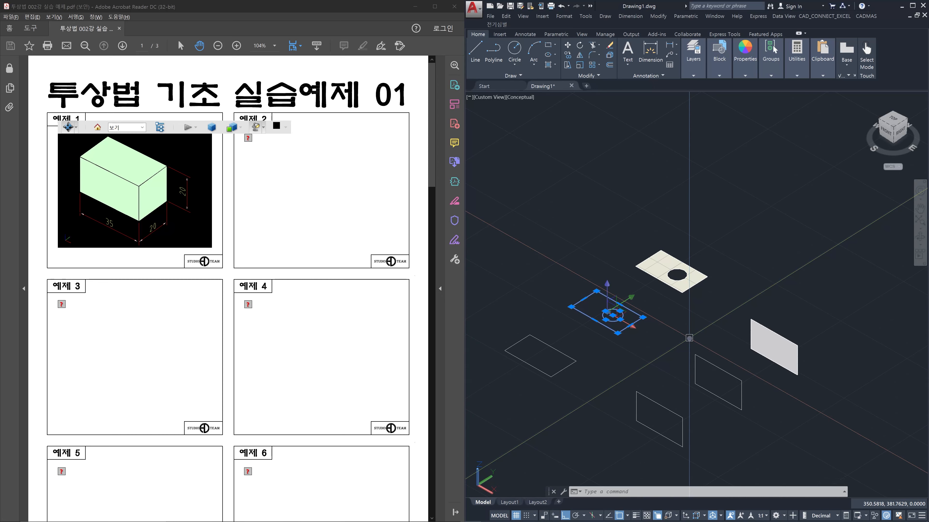
key("Escape")
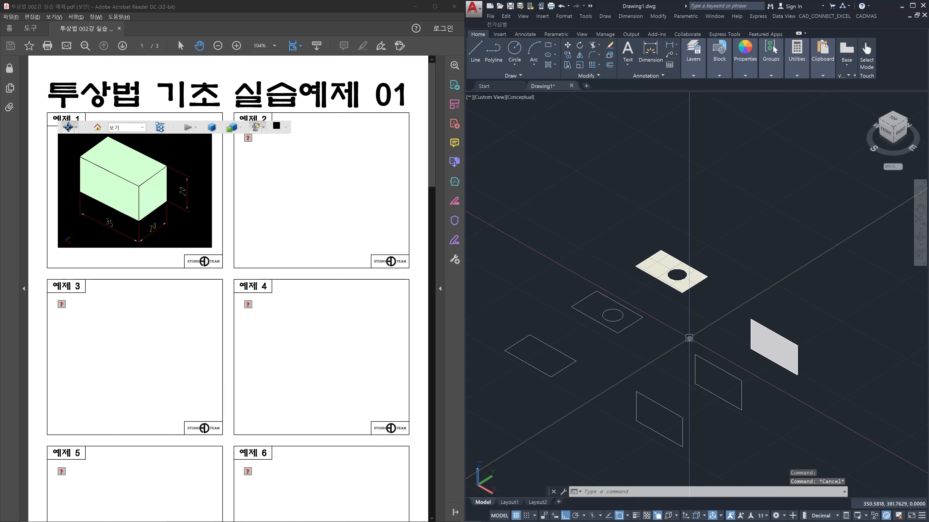